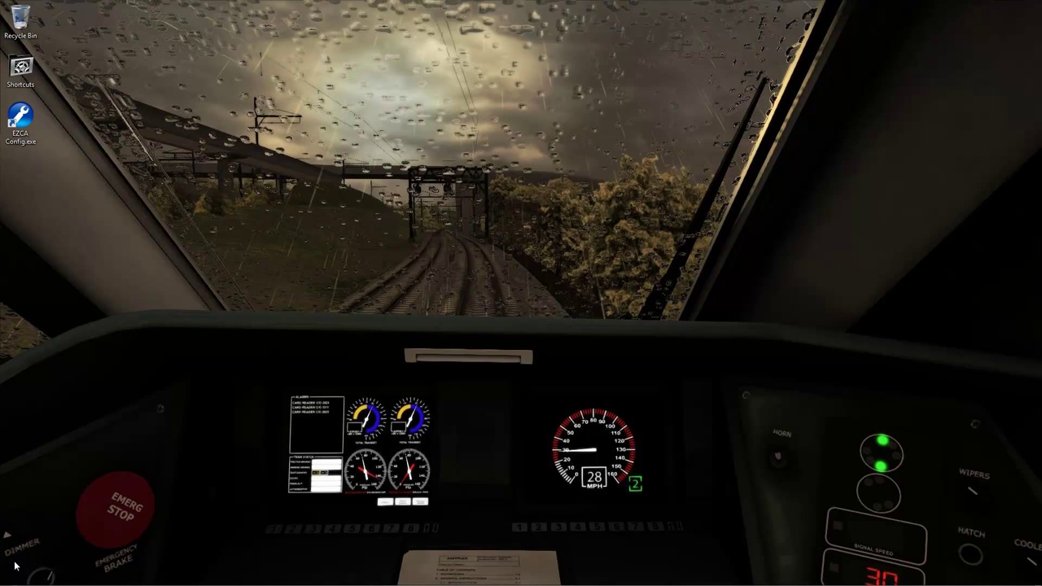
Open the TrackIR5 installation folder through the file location of the TrackIR v5 shortcut.
{"action": "left_click", "coordinate": [15, 576]}
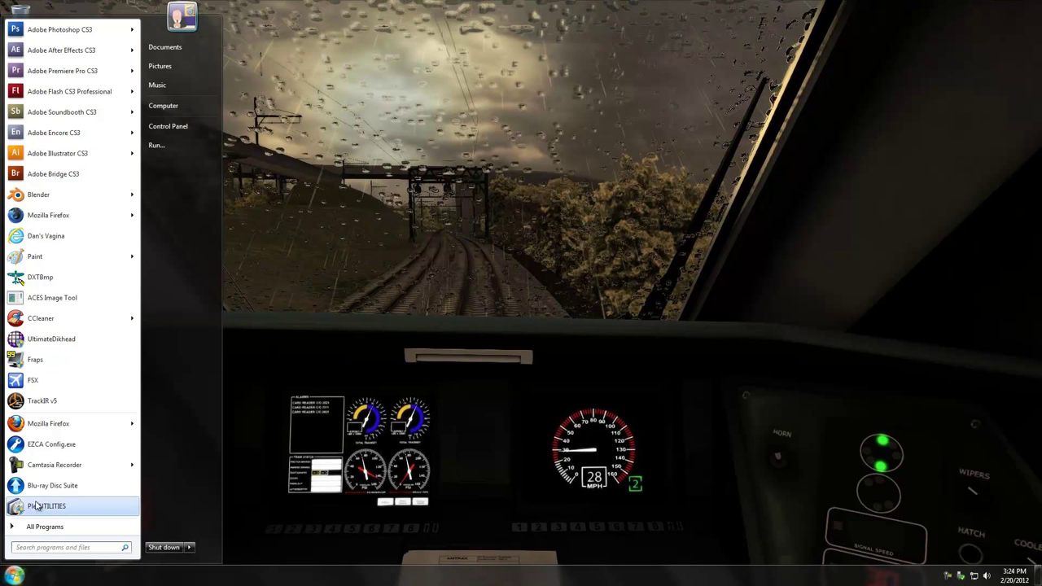
{"action": "right_click", "coordinate": [26, 403]}
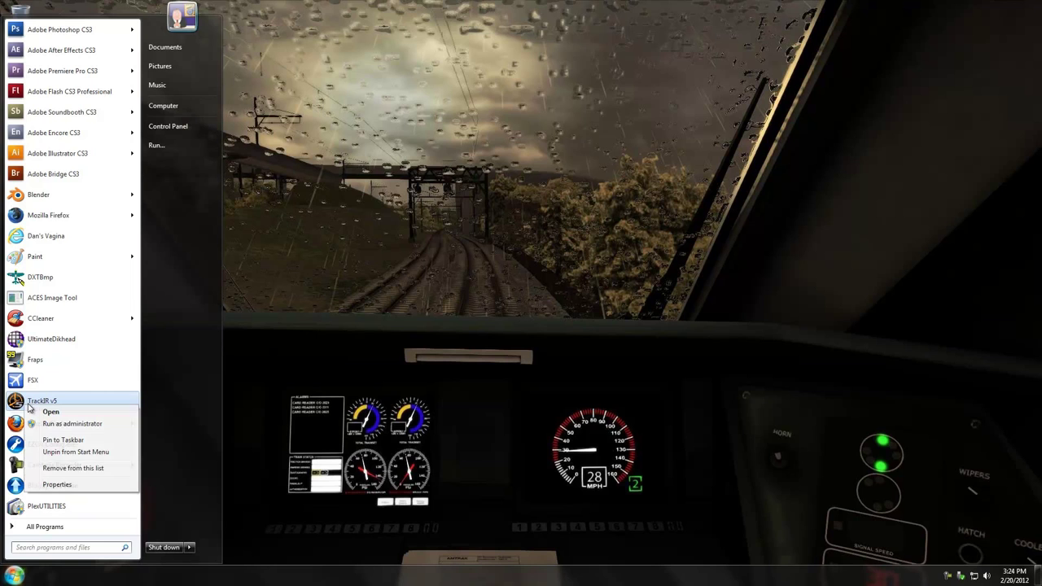
{"action": "left_click", "coordinate": [64, 485]}
{"action": "left_click", "coordinate": [114, 493]}
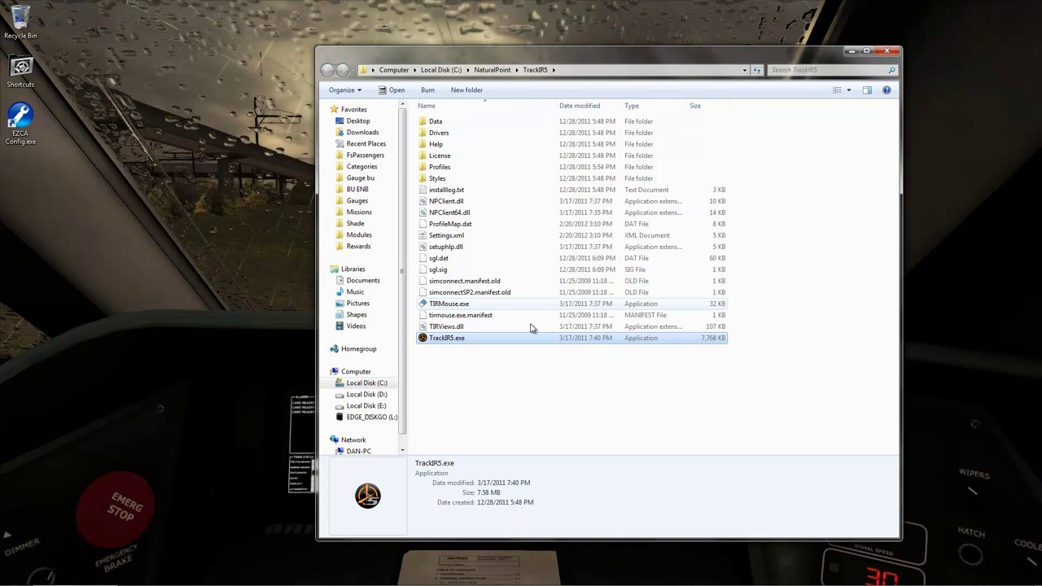
{"action": "left_click", "coordinate": [475, 395]}
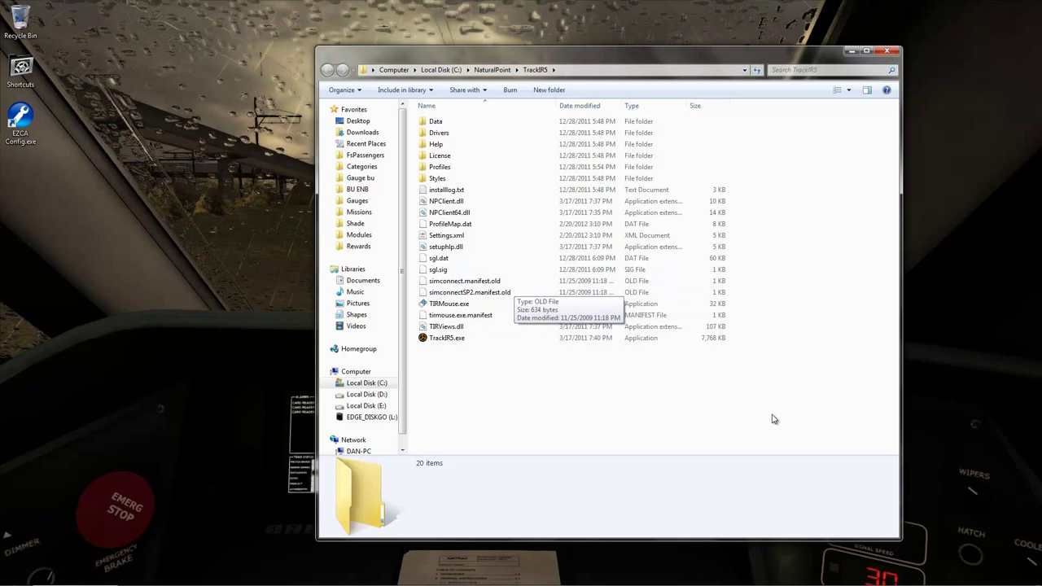
Launch TrackIR5.exe, minimize the folder window and enlarge the TrackIR window to show its settings.
{"action": "left_click", "coordinate": [432, 340]}
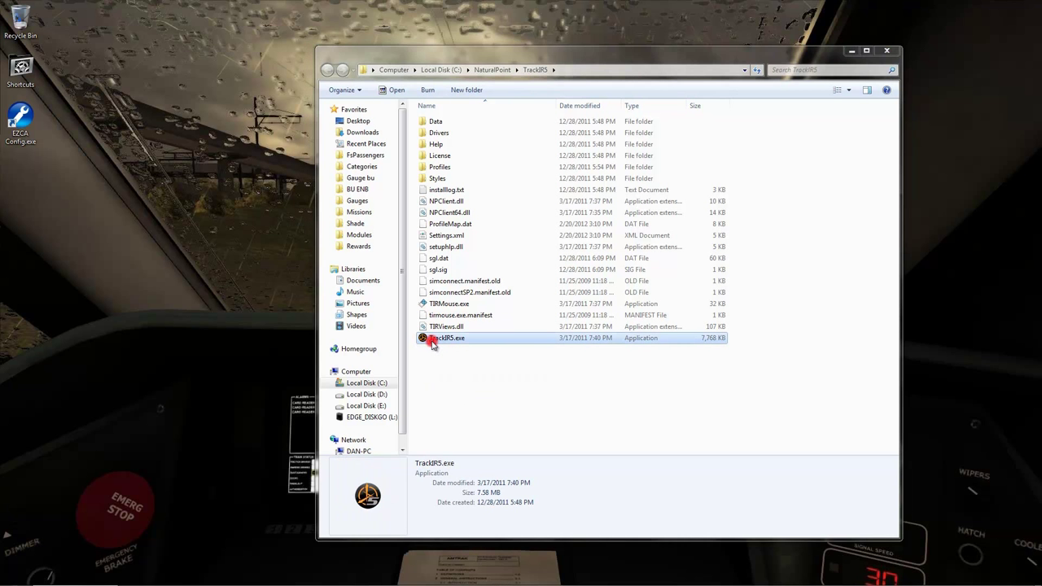
{"action": "left_click", "coordinate": [852, 51]}
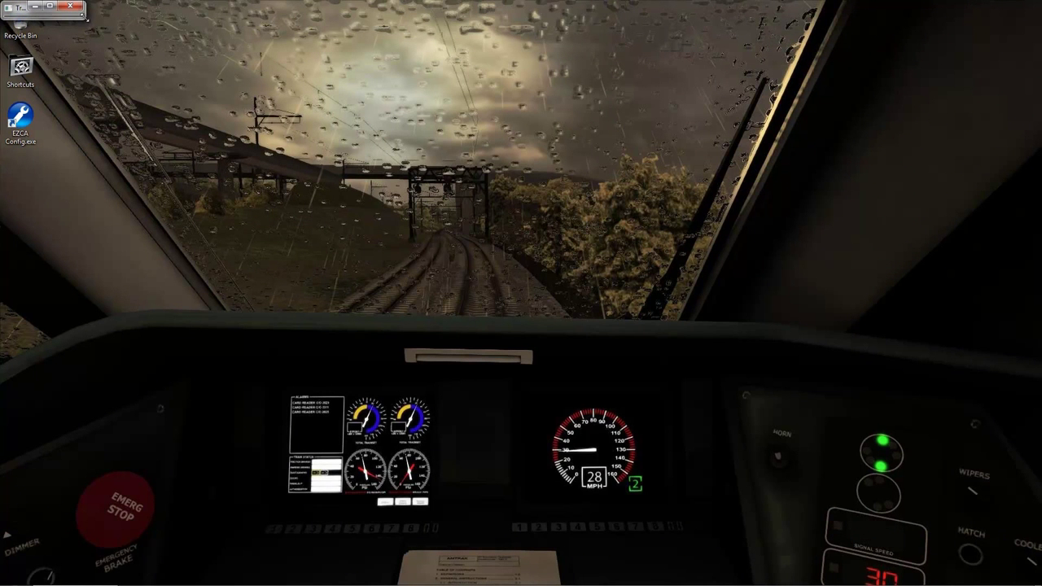
{"action": "left_click_drag", "start_coordinate": [558, 407], "coordinate": [557, 403]}
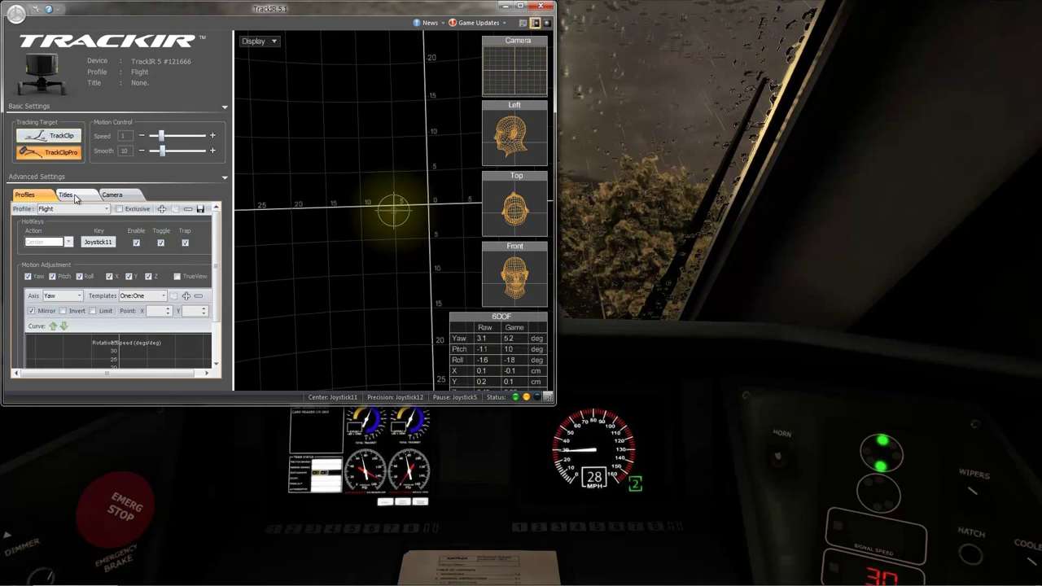
Look through TrackIR's game titles down to the EZCA entry, and return to the Flight profile settings.
{"action": "left_click", "coordinate": [68, 196]}
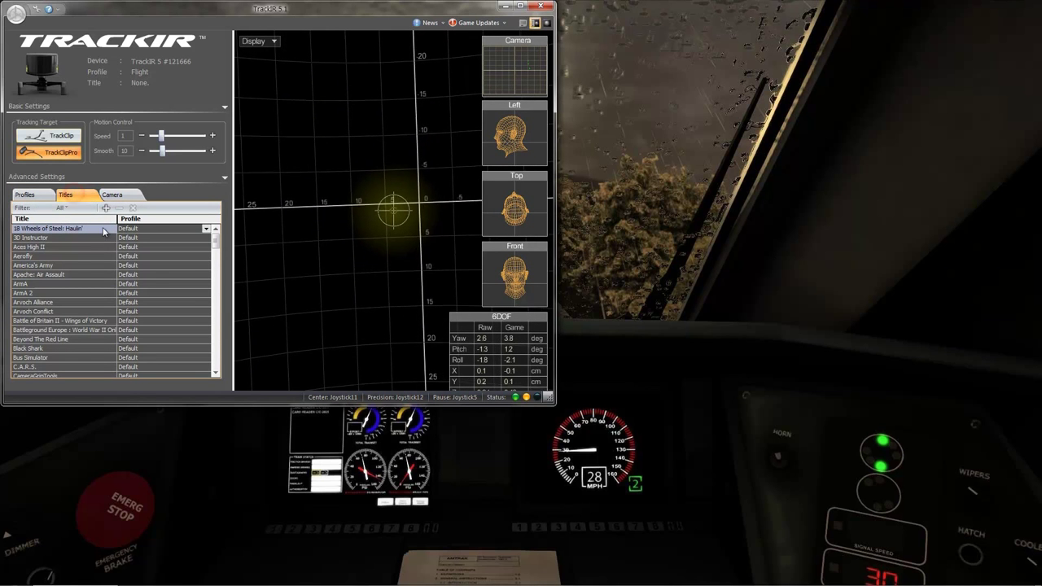
{"action": "left_click_drag", "start_coordinate": [216, 242], "coordinate": [210, 266]}
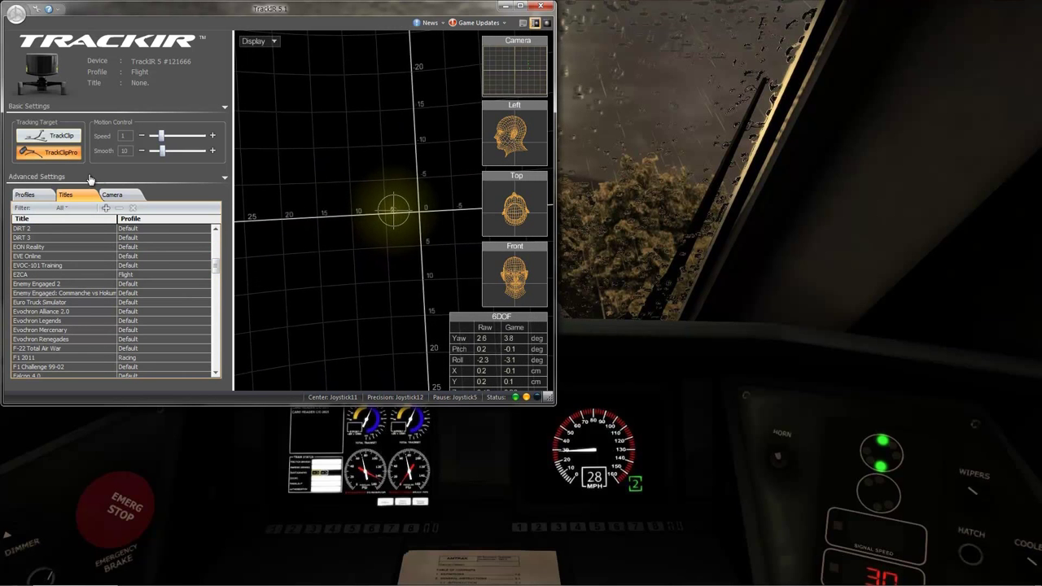
{"action": "left_click", "coordinate": [27, 195]}
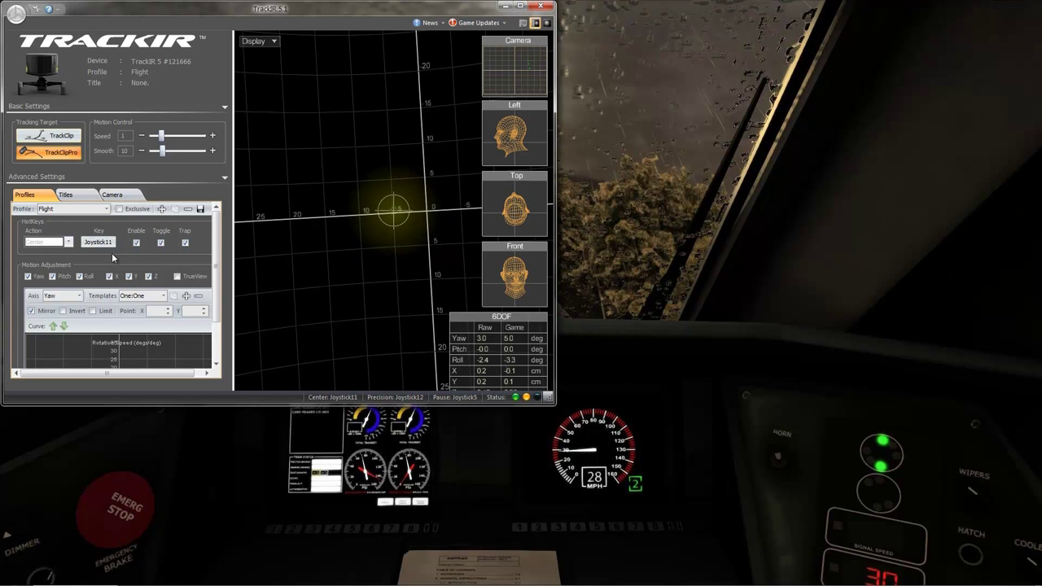
Check which profile is assigned to the EZCA title and which profiles are available, review the profile settings, and minimize TrackIR.
{"action": "left_click", "coordinate": [69, 196]}
{"action": "left_click", "coordinate": [50, 330]}
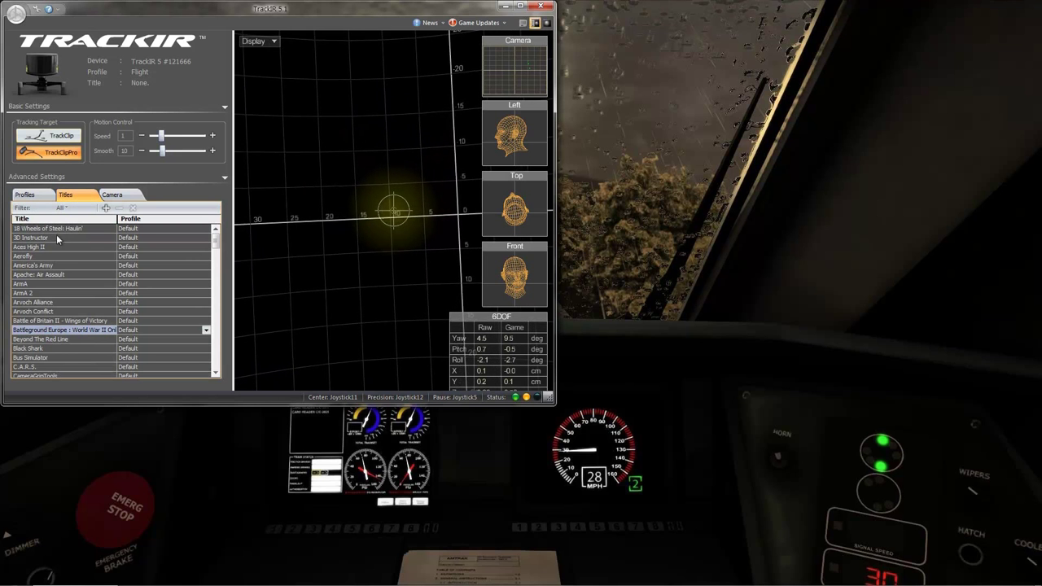
{"action": "scroll", "coordinate": [68, 311], "scroll_direction": "down", "scroll_amount": 5}
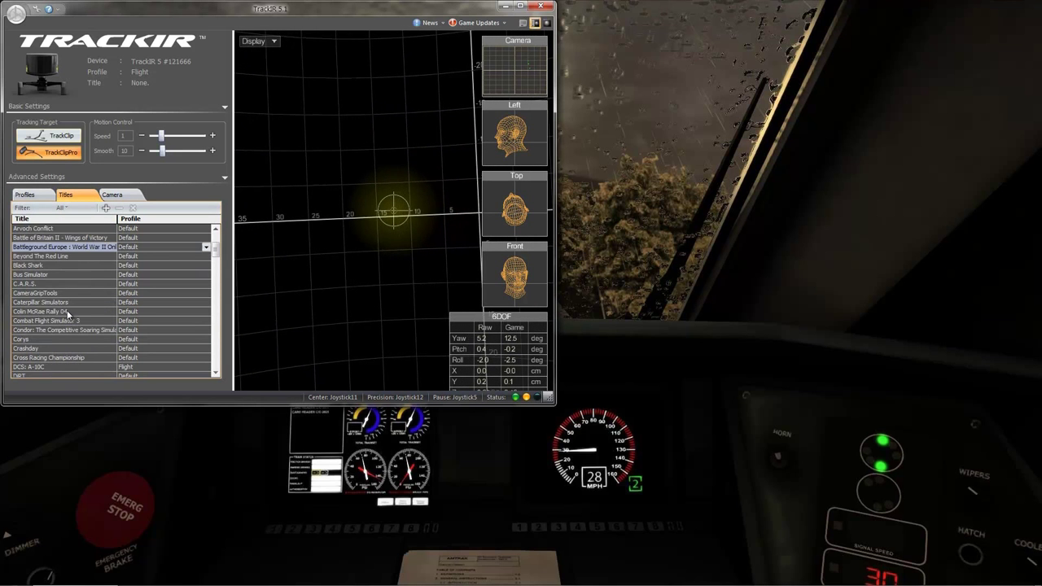
{"action": "scroll", "coordinate": [67, 308], "scroll_direction": "down", "scroll_amount": 2}
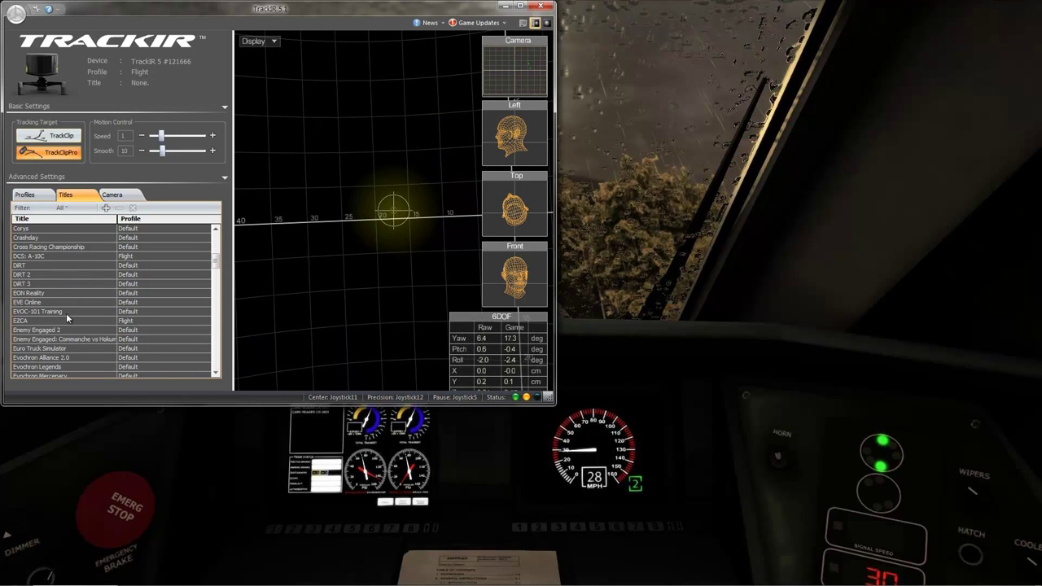
{"action": "left_click", "coordinate": [21, 320]}
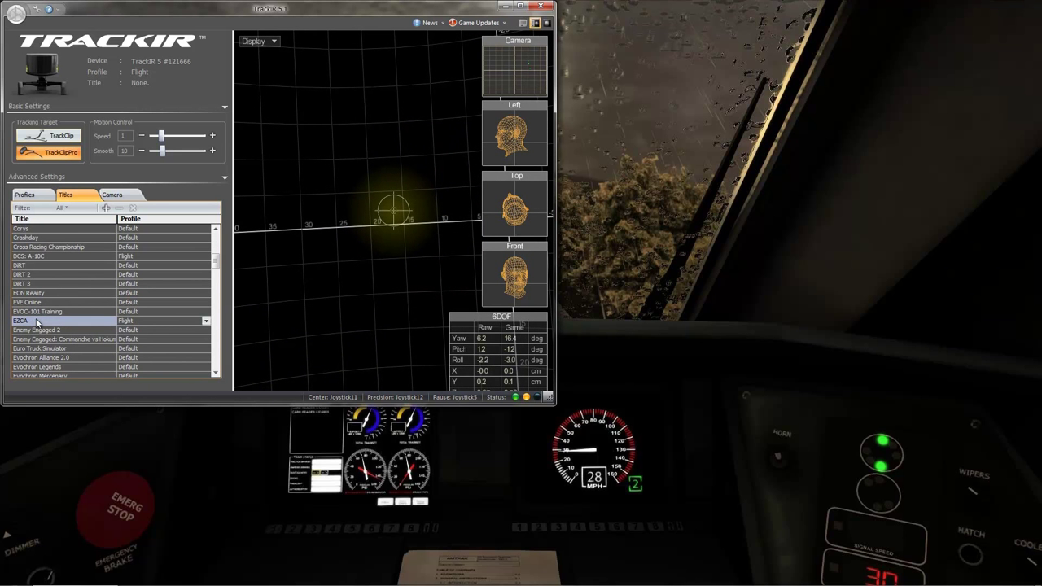
{"action": "left_click", "coordinate": [206, 321]}
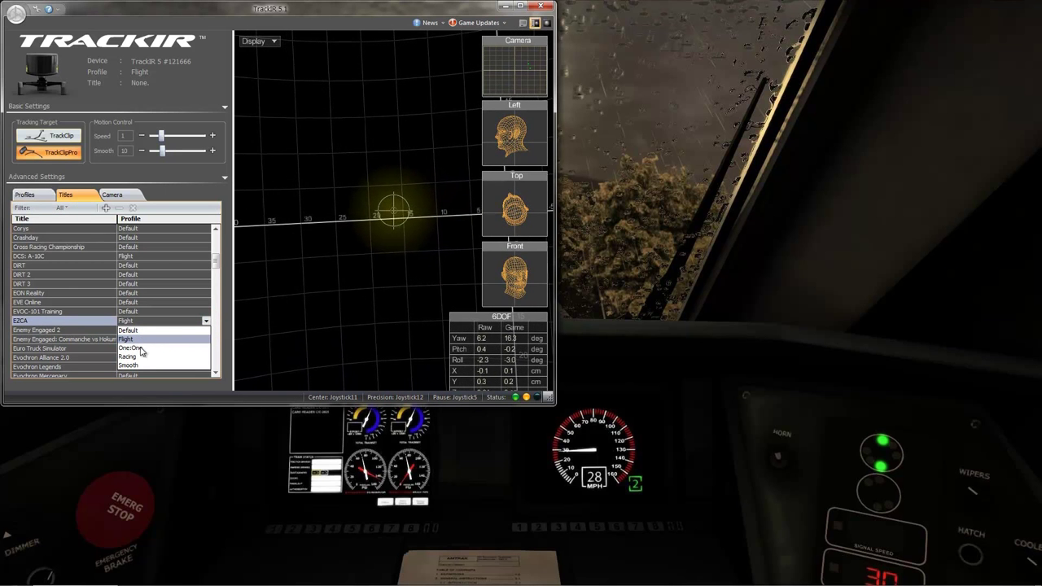
{"action": "left_click", "coordinate": [19, 196]}
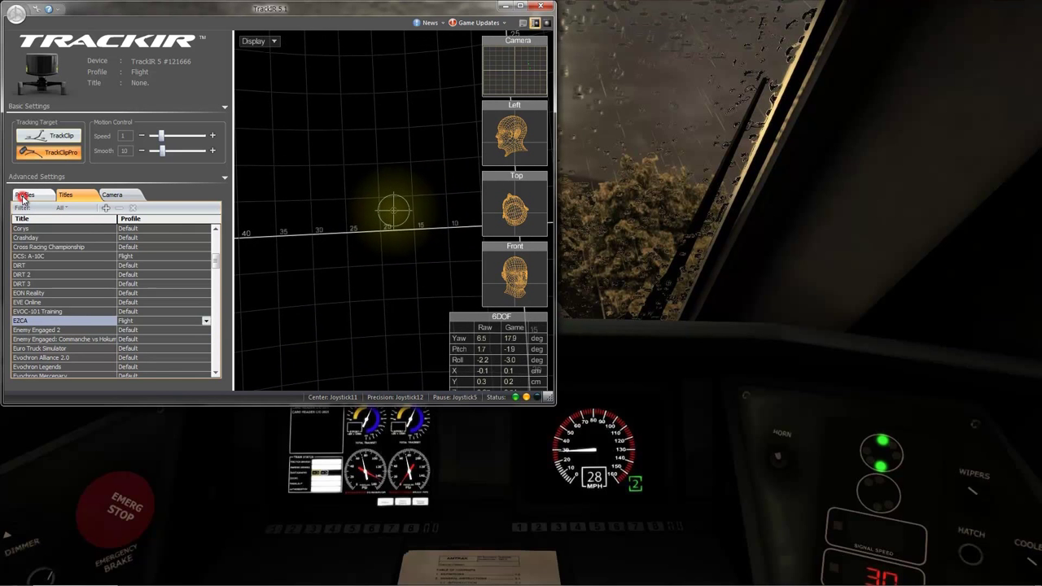
{"action": "left_click", "coordinate": [23, 198]}
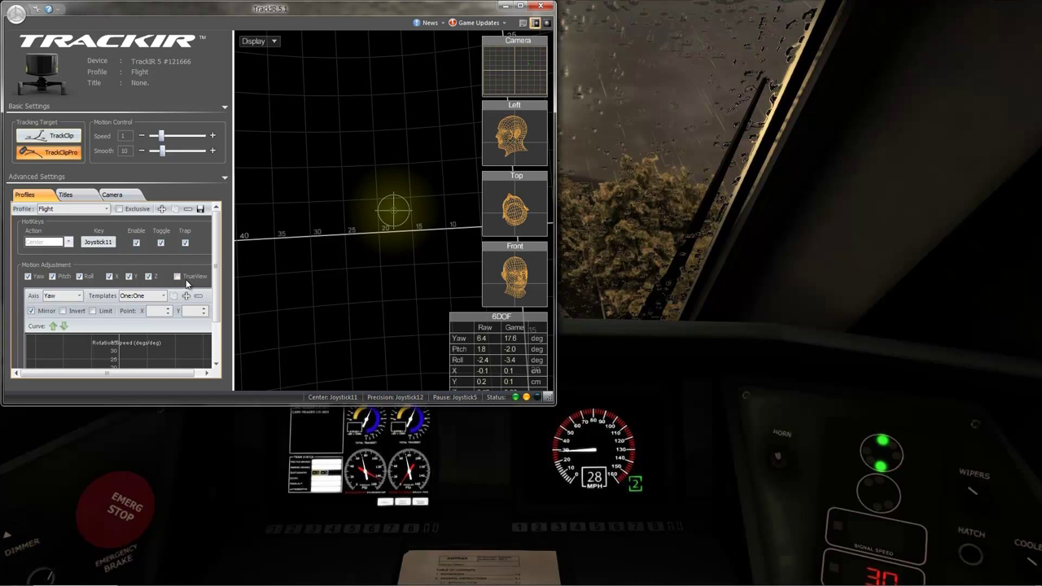
{"action": "left_click", "coordinate": [506, 6]}
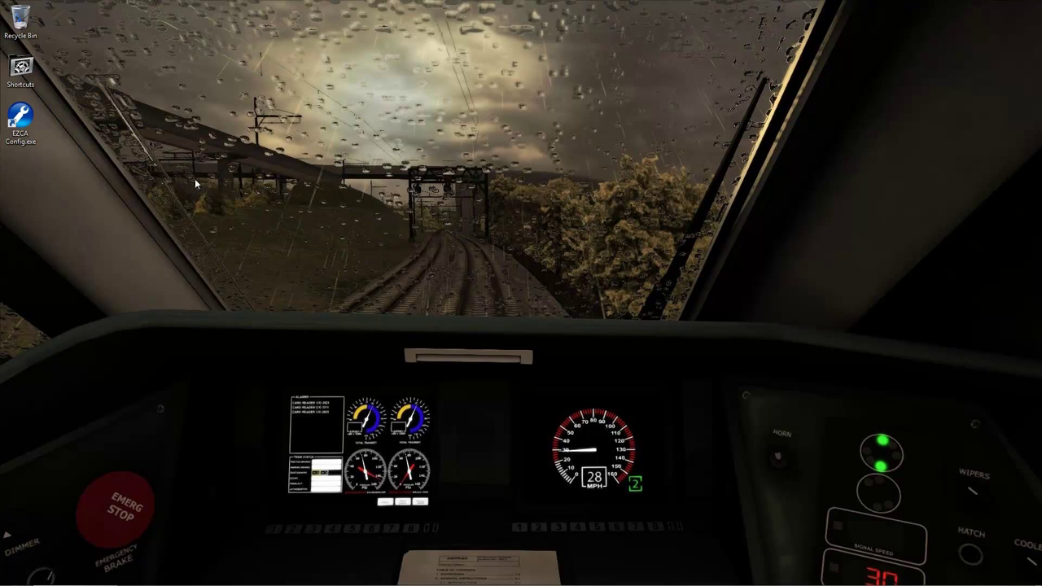
Open the EZCA configurator, start the Worldcam offsets search and delete the world cameras from former EZCA versions.
{"action": "double_click", "coordinate": [18, 121]}
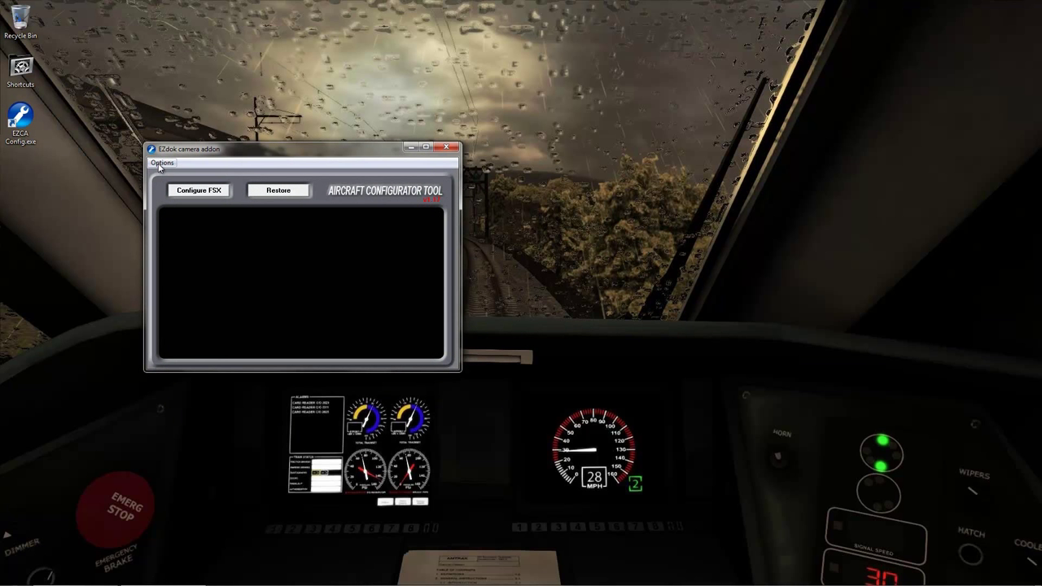
{"action": "left_click", "coordinate": [162, 162]}
{"action": "mouse_move", "coordinate": [211, 187]}
{"action": "left_click", "coordinate": [308, 188]}
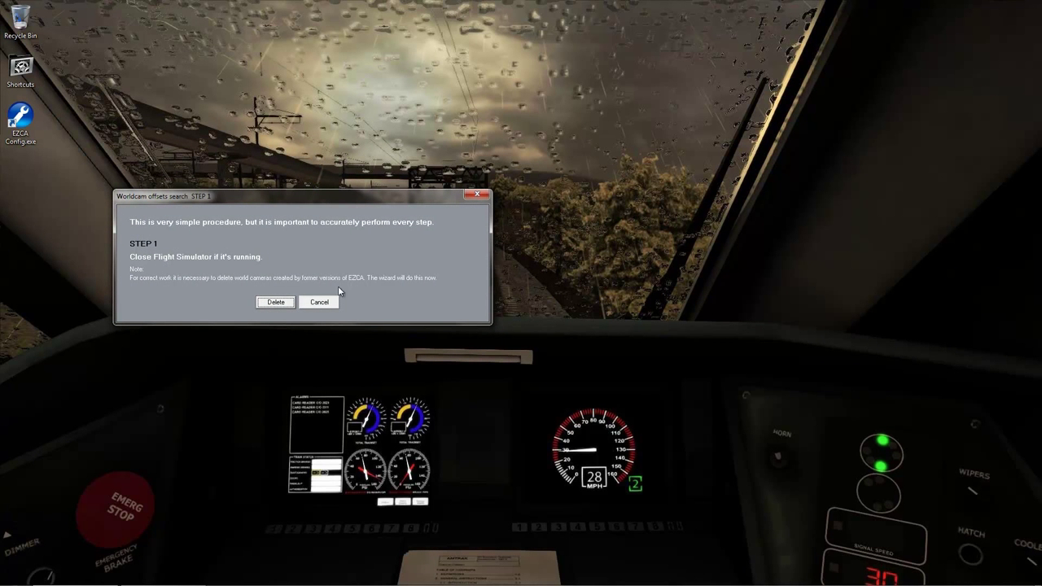
{"action": "left_click", "coordinate": [272, 303]}
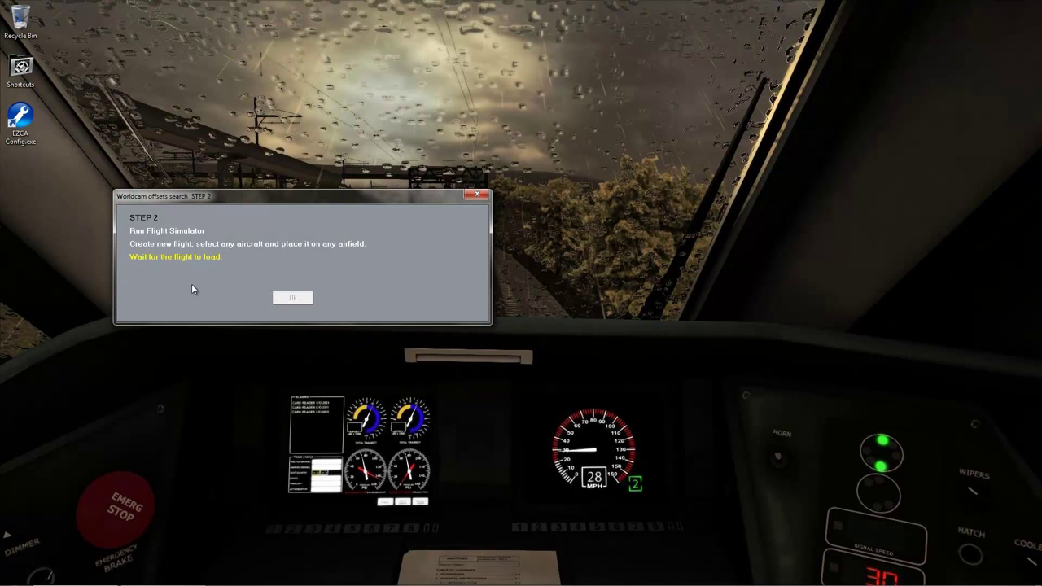
Launch Flight Simulator X and load the saved flight "_a_PlumDuke footage".
{"action": "left_click", "coordinate": [15, 575]}
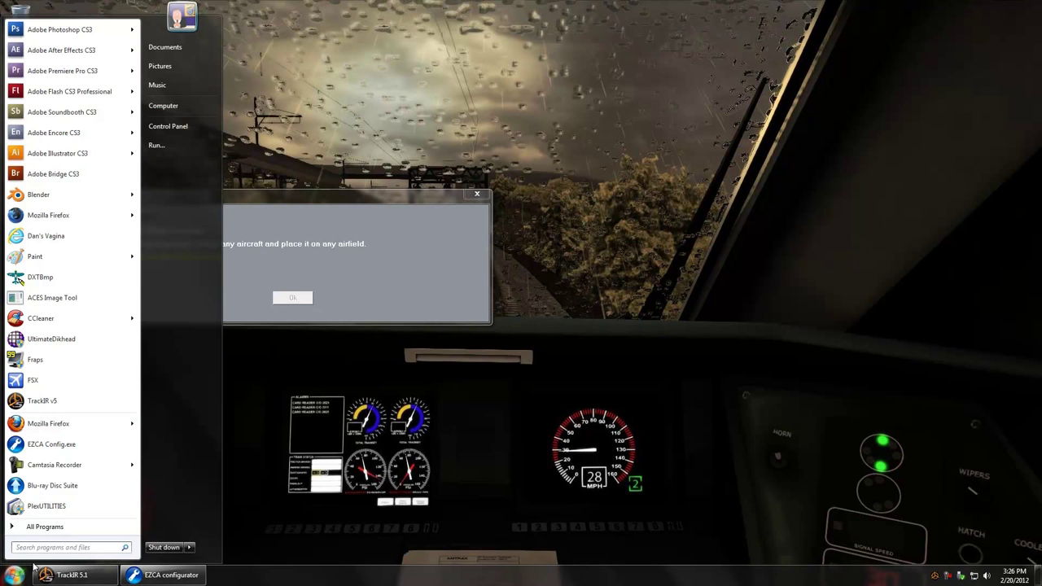
{"action": "left_click", "coordinate": [46, 380]}
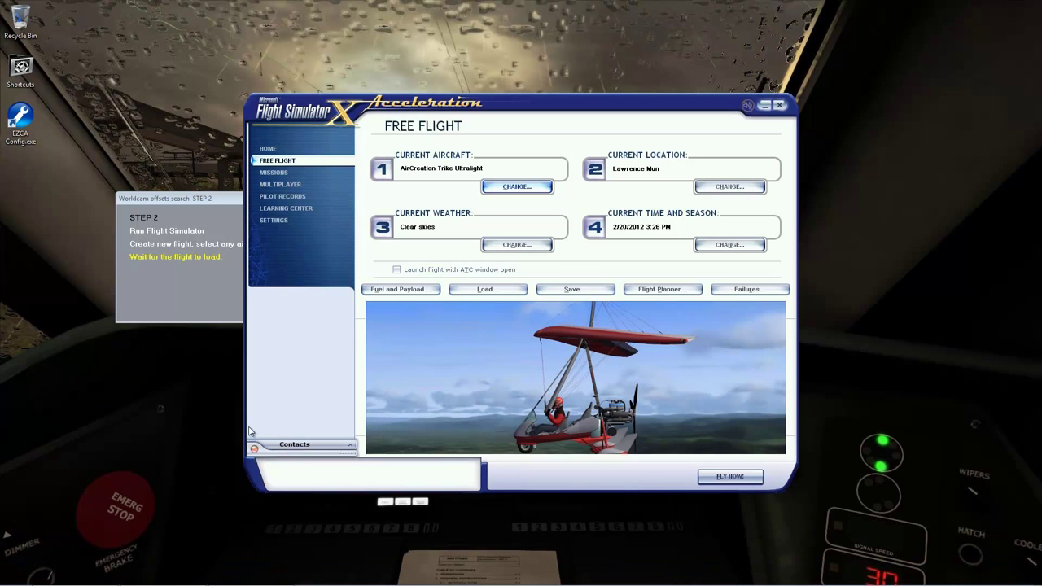
{"action": "left_click", "coordinate": [486, 292]}
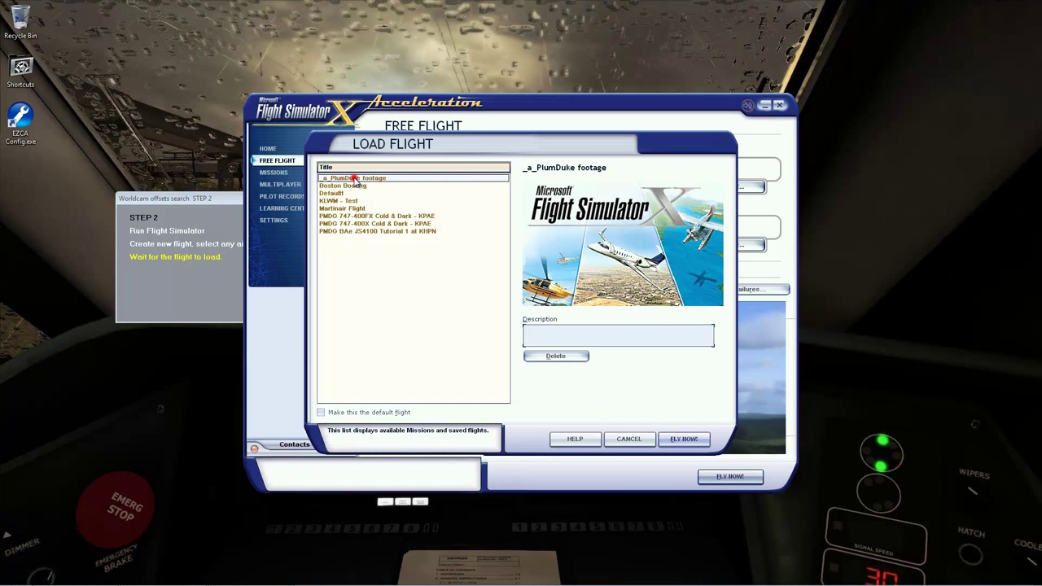
{"action": "double_click", "coordinate": [354, 178]}
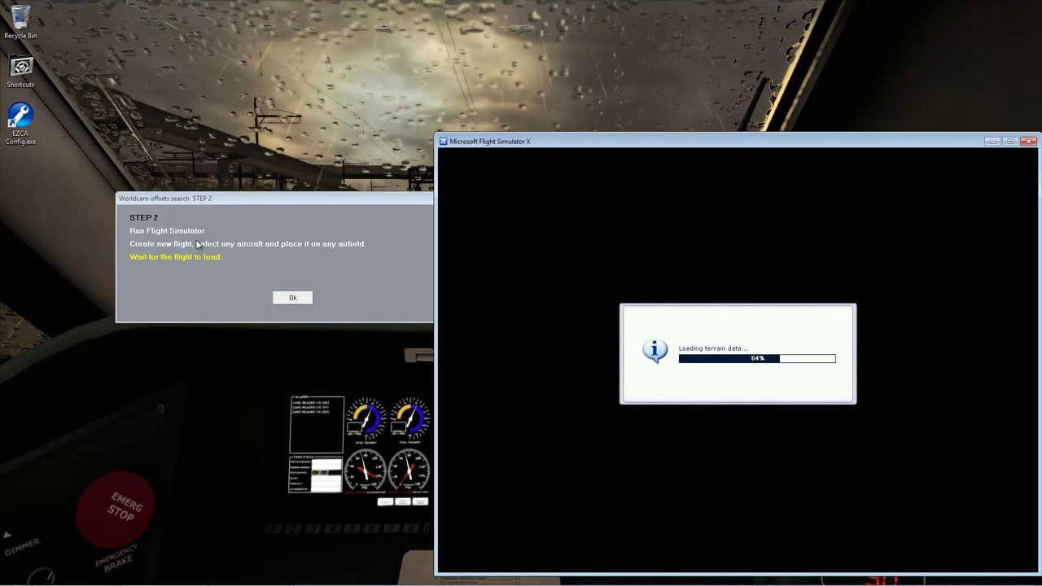
Move the offsets search window clear of the simulator, run the variable search and accept the saved address.
{"action": "left_click_drag", "start_coordinate": [302, 203], "coordinate": [234, 211]}
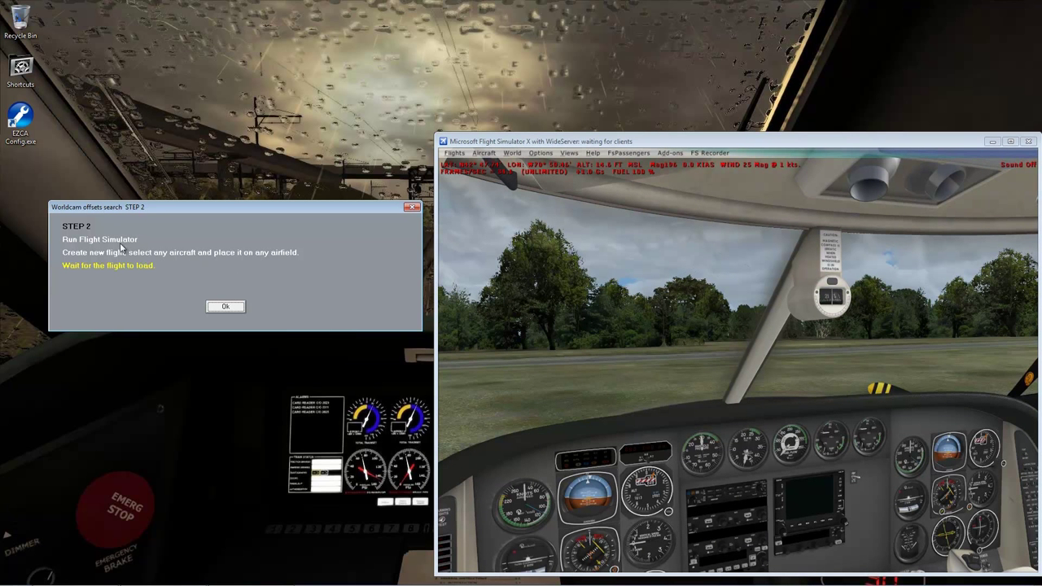
{"action": "left_click", "coordinate": [229, 306]}
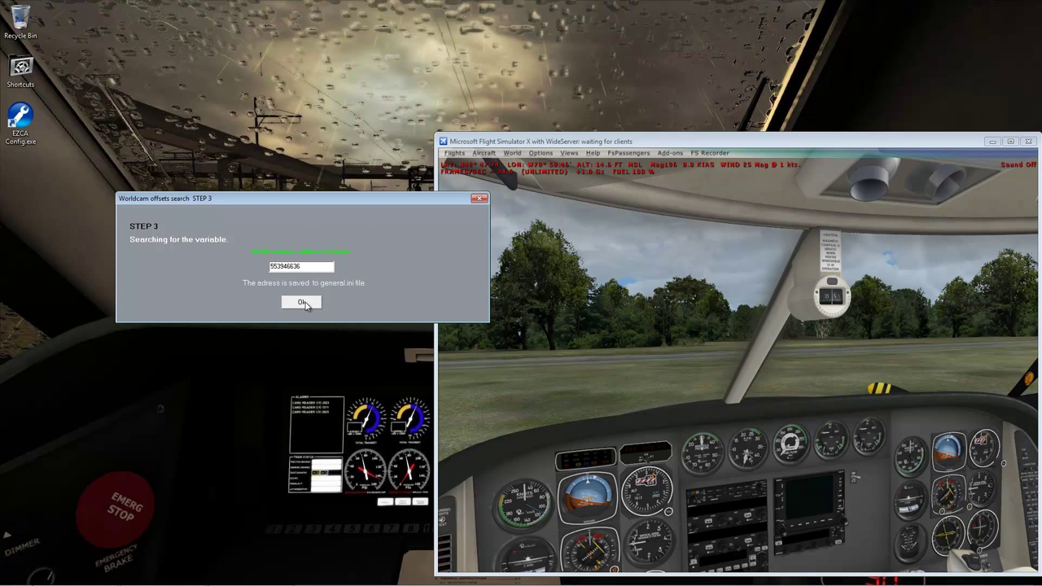
{"action": "left_click", "coordinate": [303, 303]}
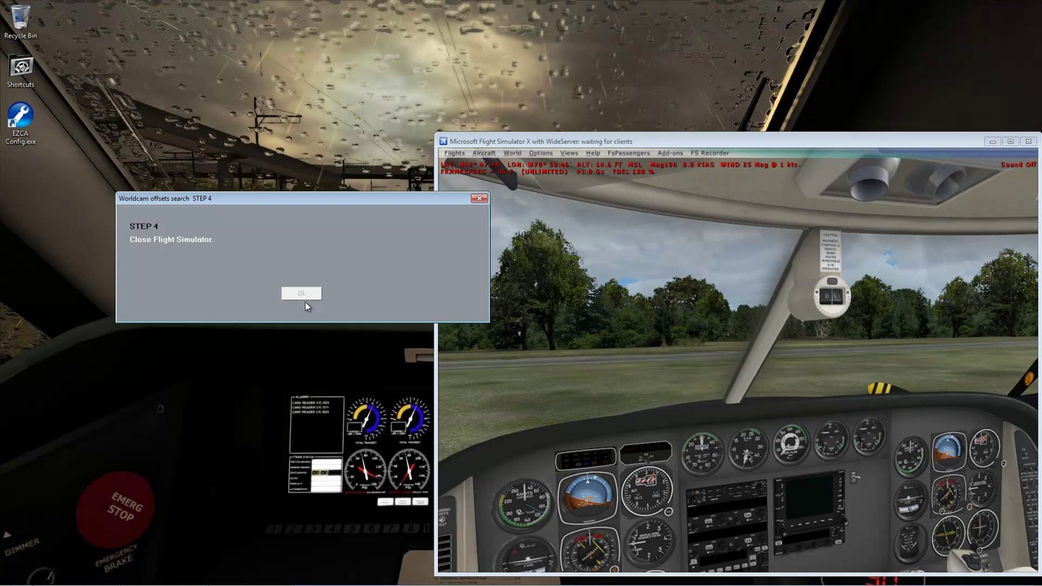
Close Flight Simulator and complete the Worldcam offsets search.
{"action": "left_click", "coordinate": [1029, 141]}
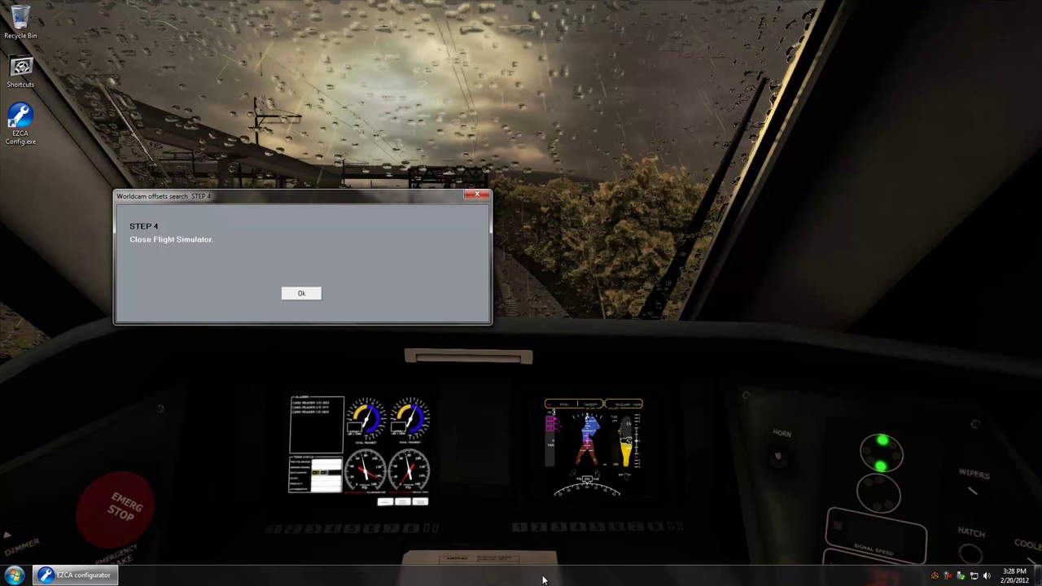
{"action": "left_click", "coordinate": [301, 293]}
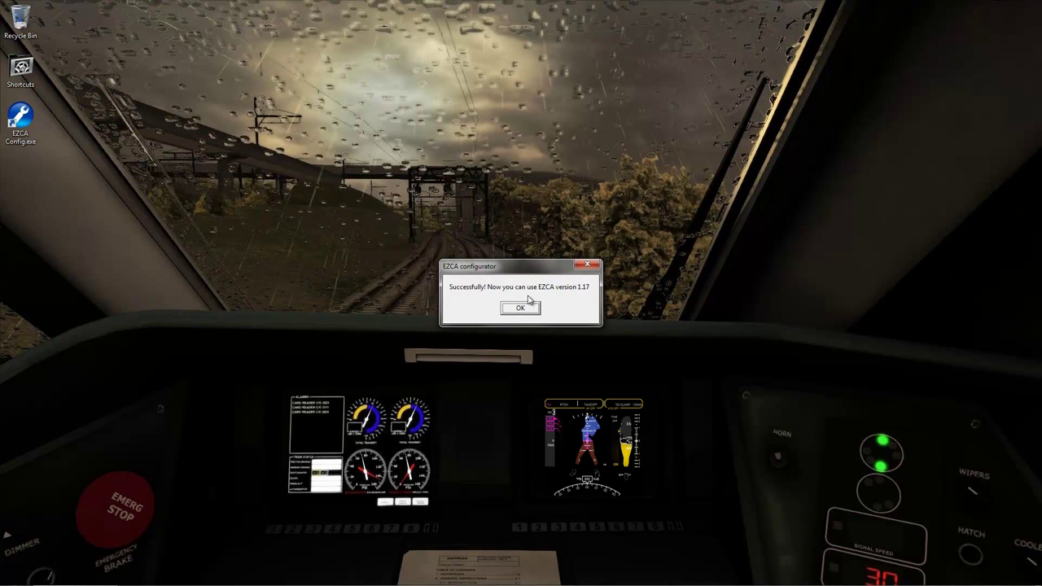
{"action": "left_click", "coordinate": [530, 310]}
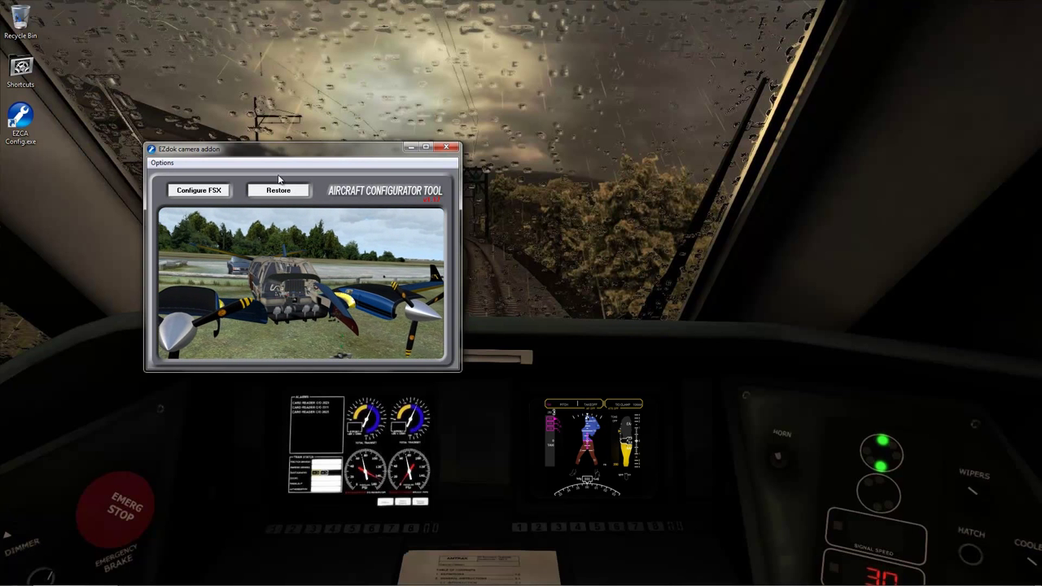
Configure the FSX aircraft for EZCA and relaunch Flight Simulator X.
{"action": "left_click", "coordinate": [195, 191]}
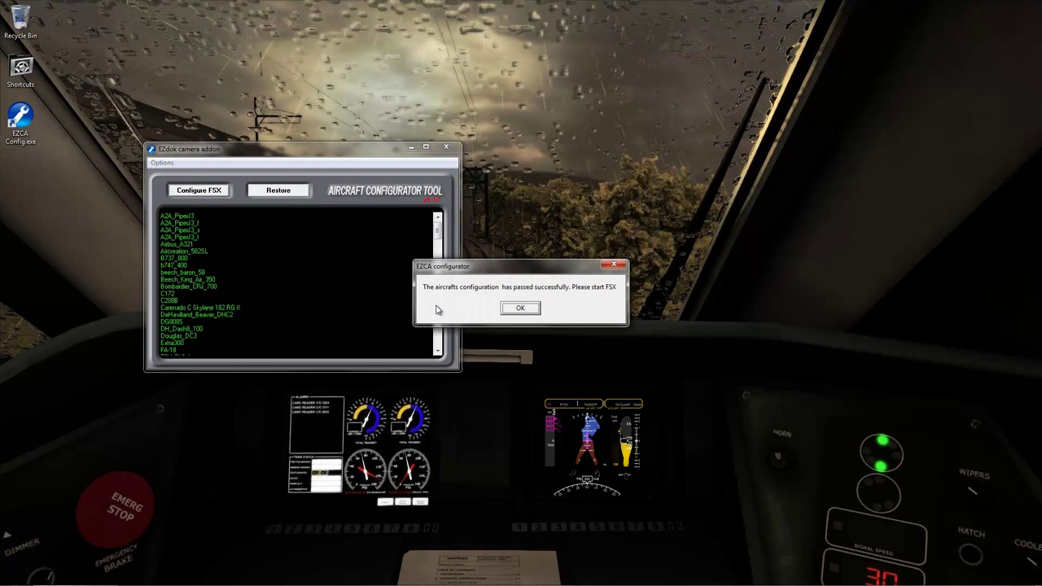
{"action": "left_click", "coordinate": [536, 311]}
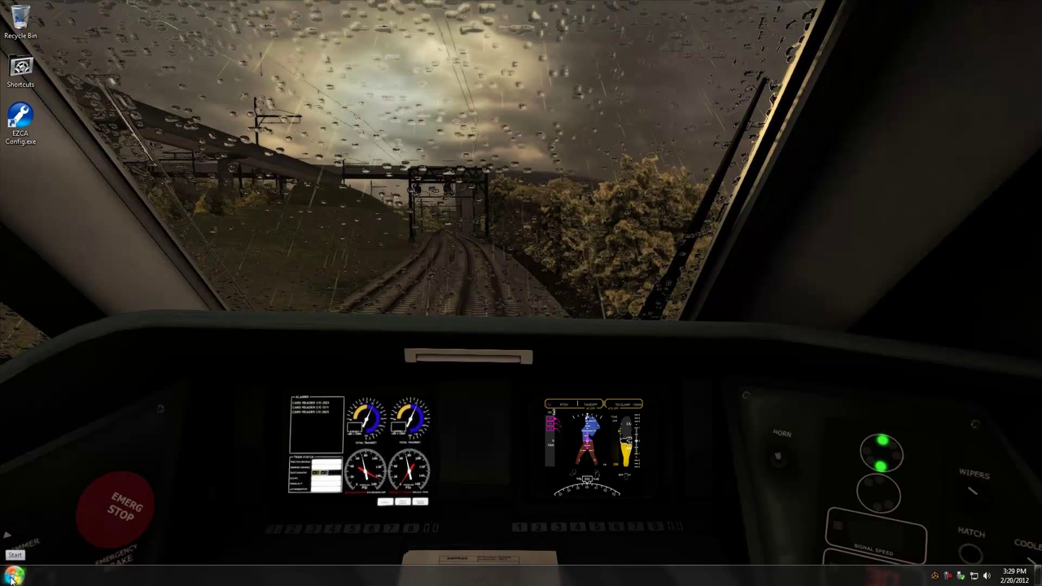
{"action": "left_click", "coordinate": [13, 575]}
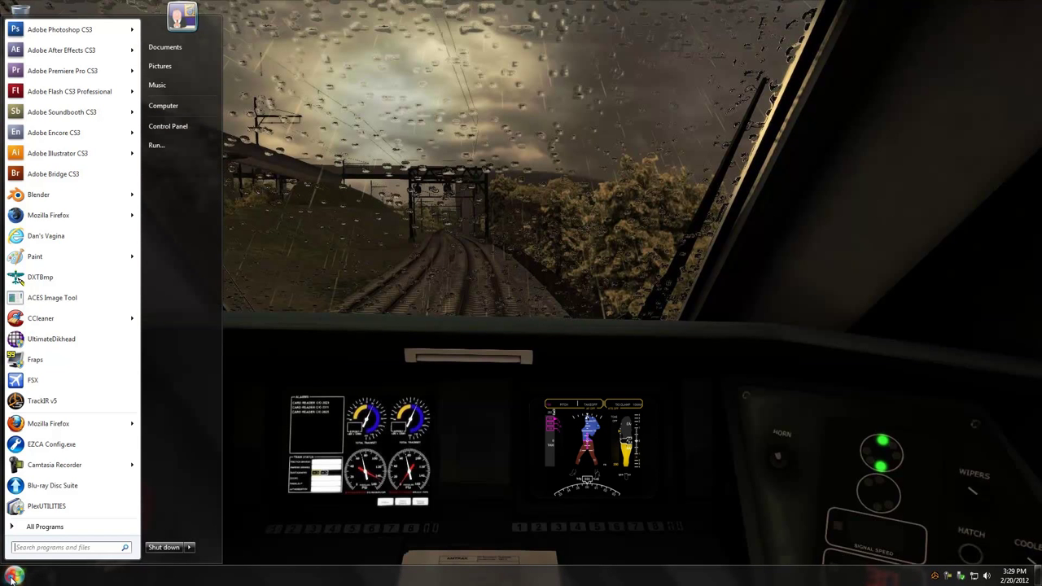
{"action": "left_click", "coordinate": [32, 380]}
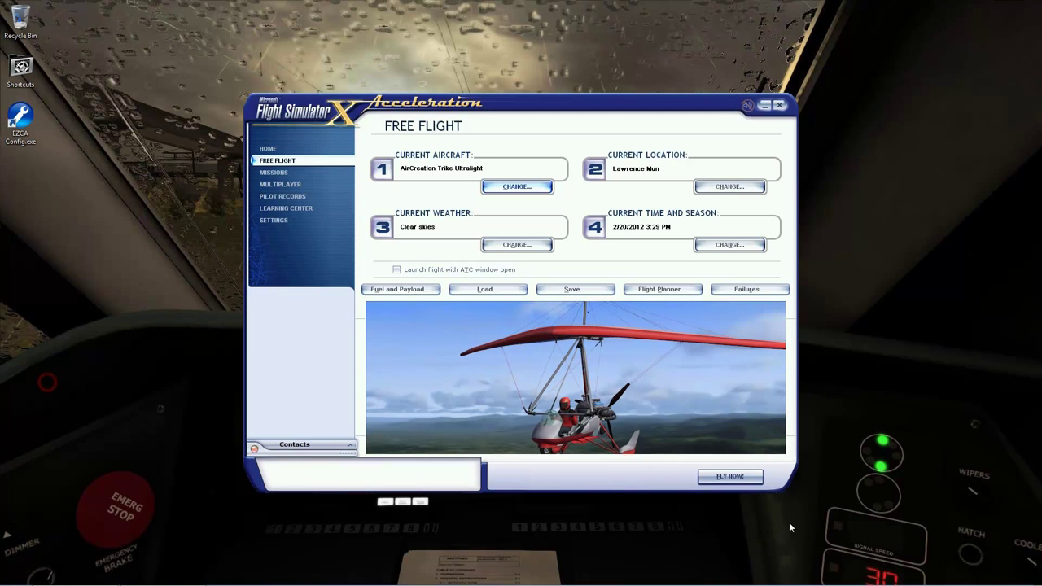
Open the simulator's button and key assignments for the Dual Trigger 3-in-1 controller and filter the events to Views.
{"action": "left_click", "coordinate": [274, 220]}
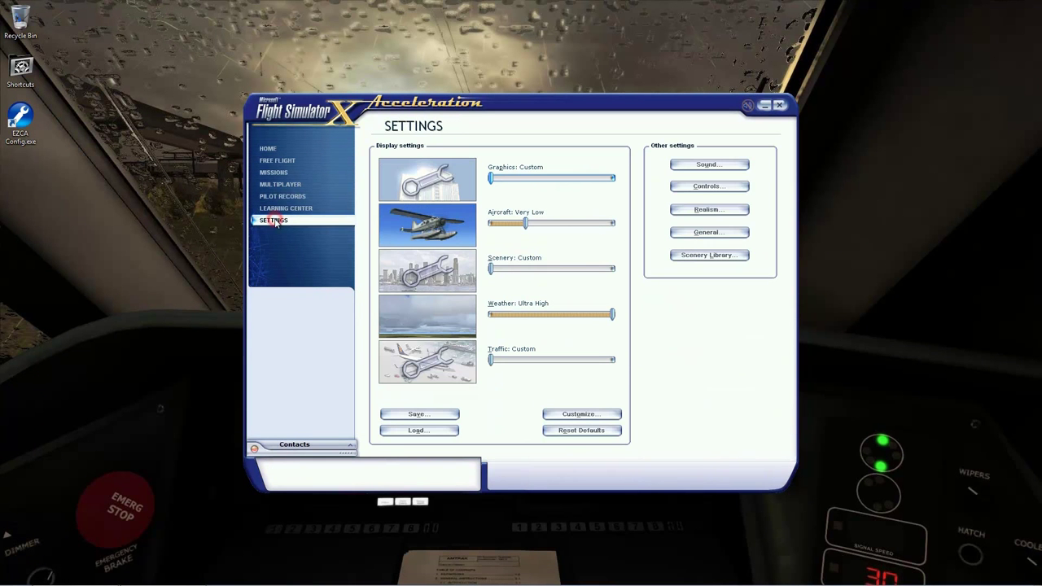
{"action": "left_click", "coordinate": [709, 185]}
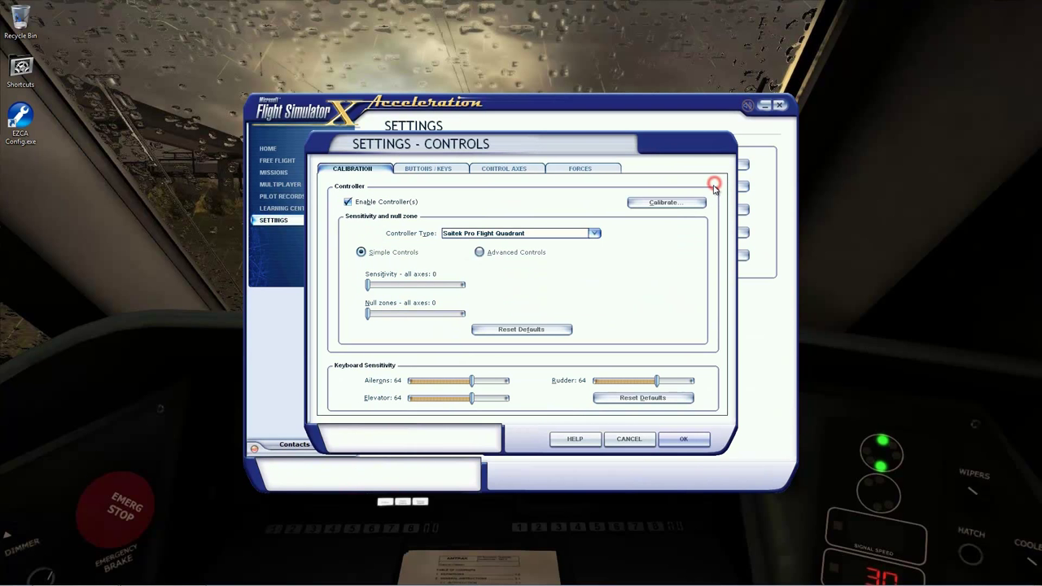
{"action": "left_click", "coordinate": [425, 170]}
{"action": "left_click", "coordinate": [492, 189]}
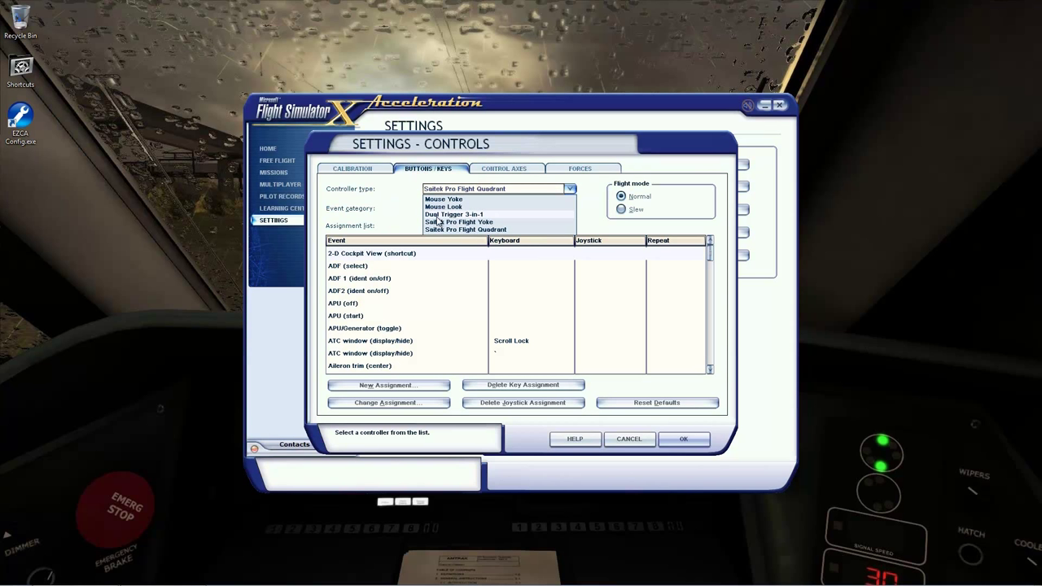
{"action": "left_click", "coordinate": [491, 215]}
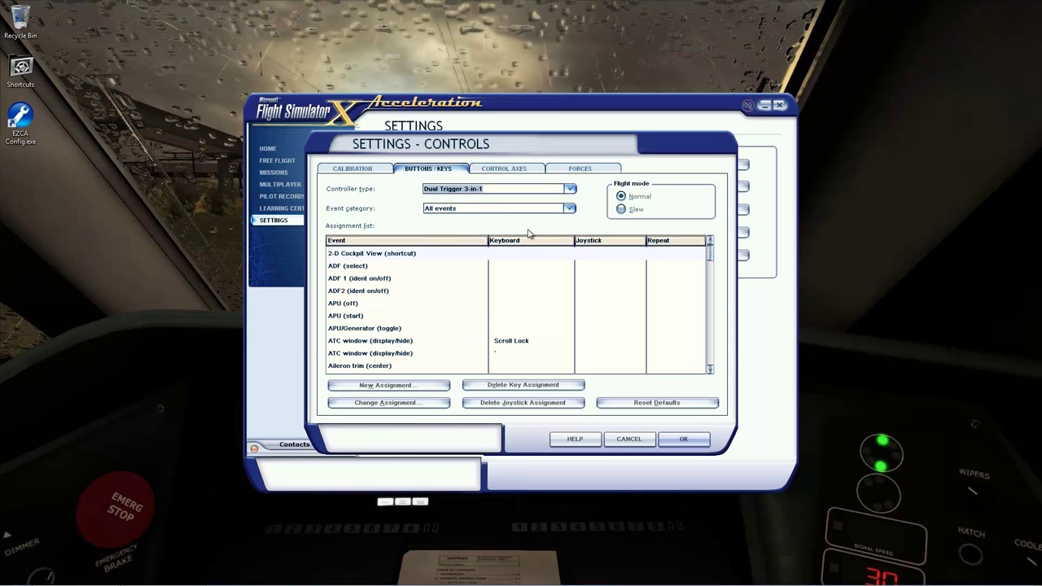
{"action": "left_click", "coordinate": [503, 209]}
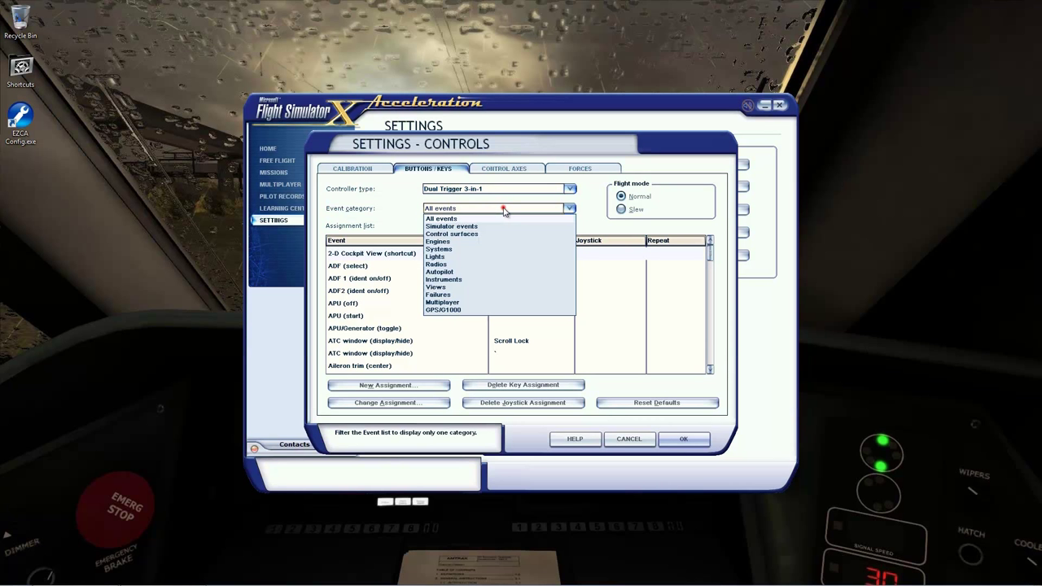
{"action": "left_click", "coordinate": [453, 287]}
Try assigning the Hat Switch to the View (pan) event, and remove that joystick assignment again.
{"action": "left_click_drag", "start_coordinate": [709, 253], "coordinate": [711, 335]}
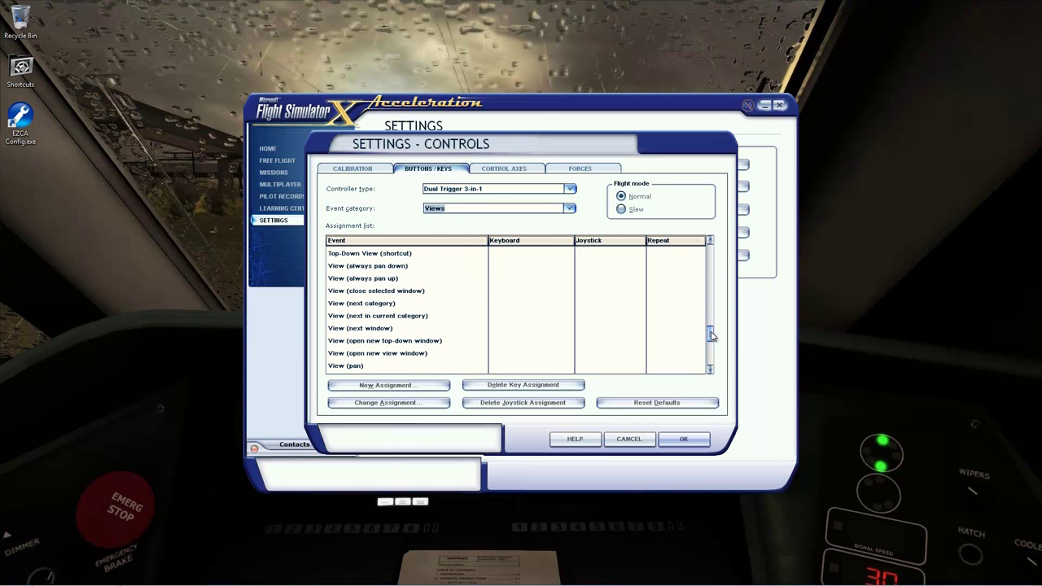
{"action": "left_click", "coordinate": [550, 316]}
{"action": "scroll", "coordinate": [541, 317], "scroll_direction": "down", "scroll_amount": 2}
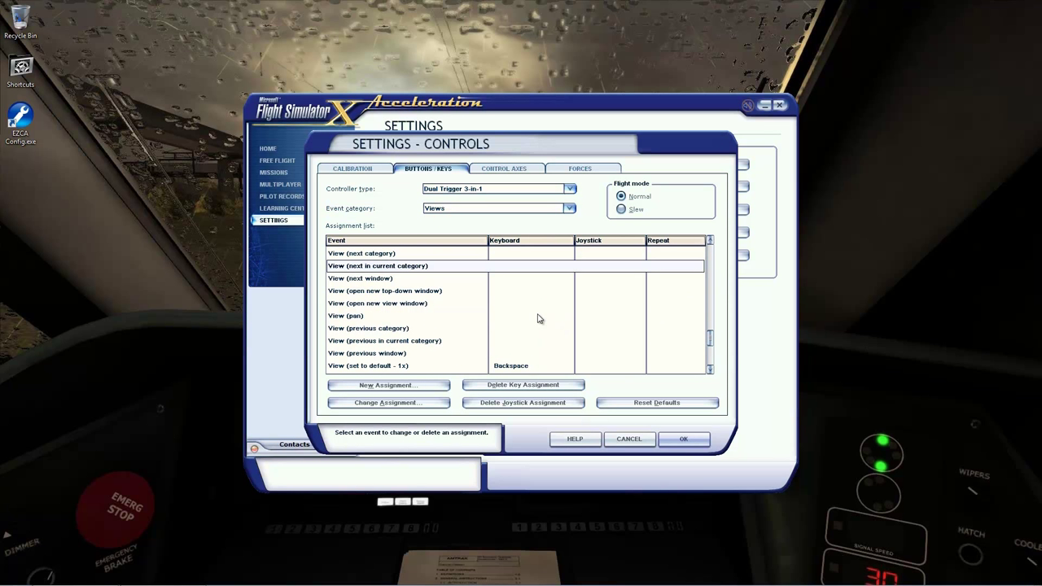
{"action": "left_click", "coordinate": [363, 254]}
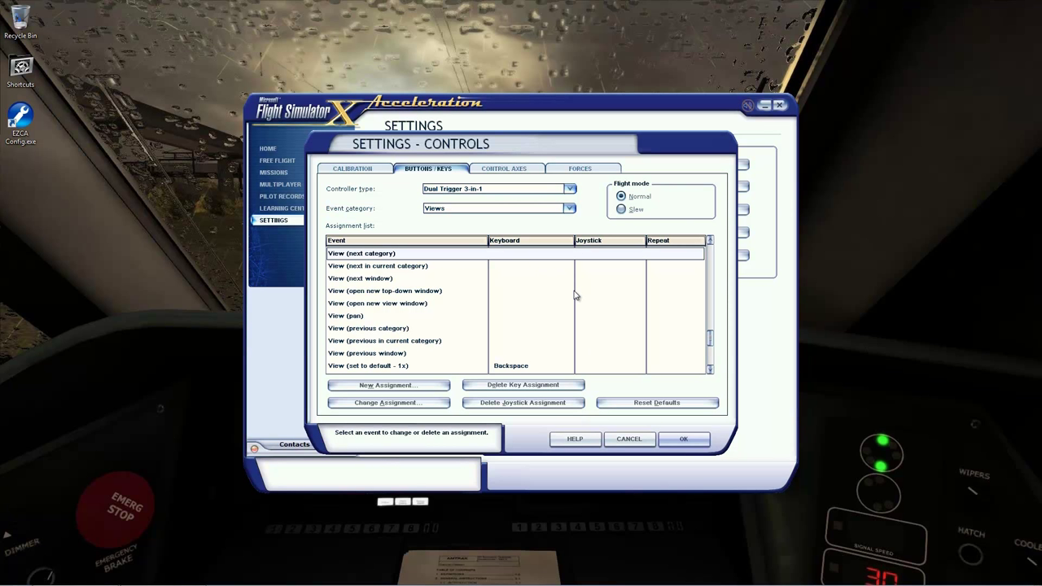
{"action": "left_click", "coordinate": [351, 318]}
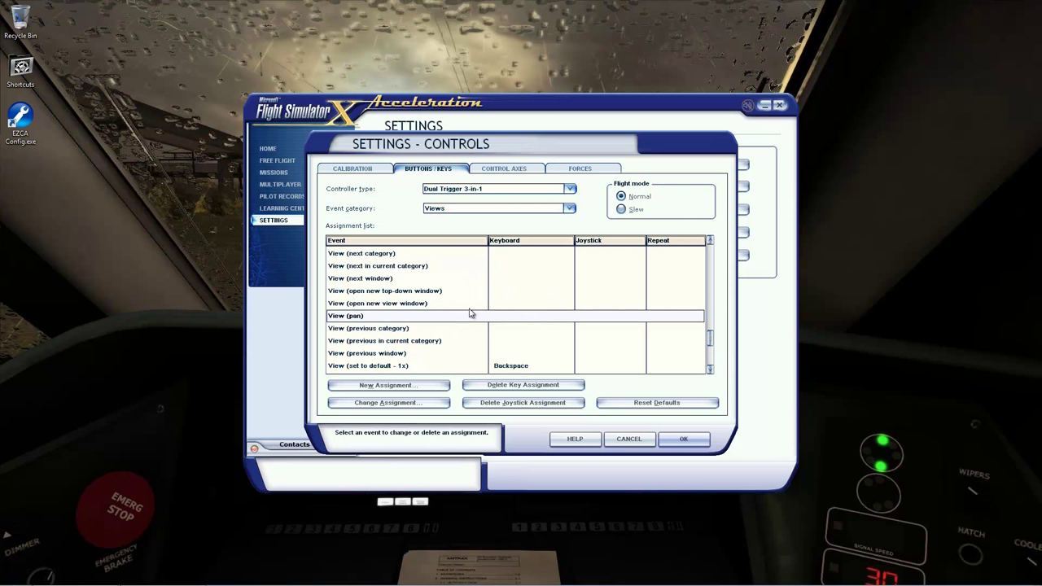
{"action": "double_click", "coordinate": [522, 323]}
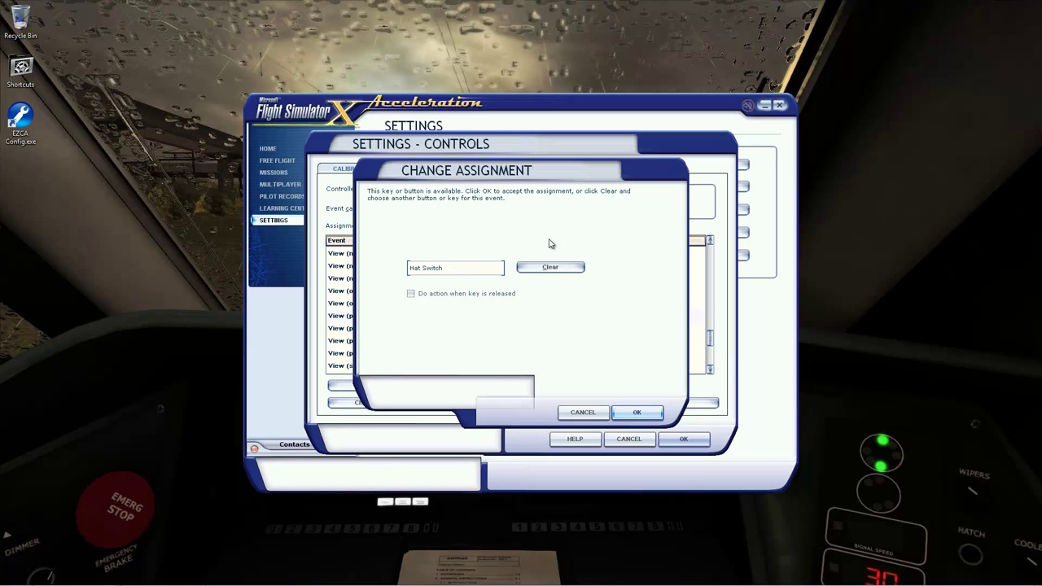
{"action": "left_click", "coordinate": [644, 416]}
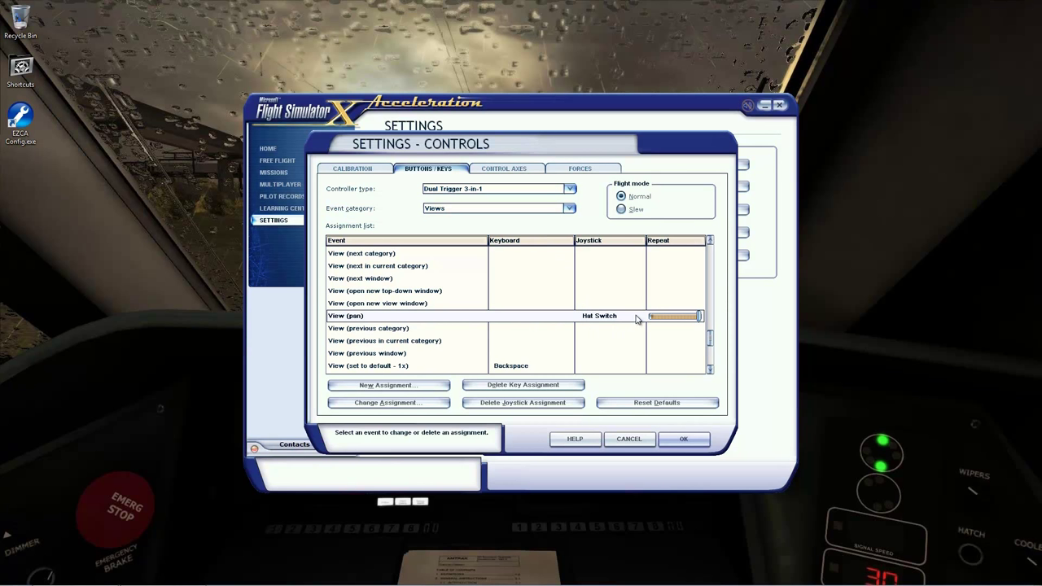
{"action": "left_click", "coordinate": [525, 403]}
Reopen the View (pan) assignment, clear the Hat Switch entry and discard the change.
{"action": "double_click", "coordinate": [530, 317]}
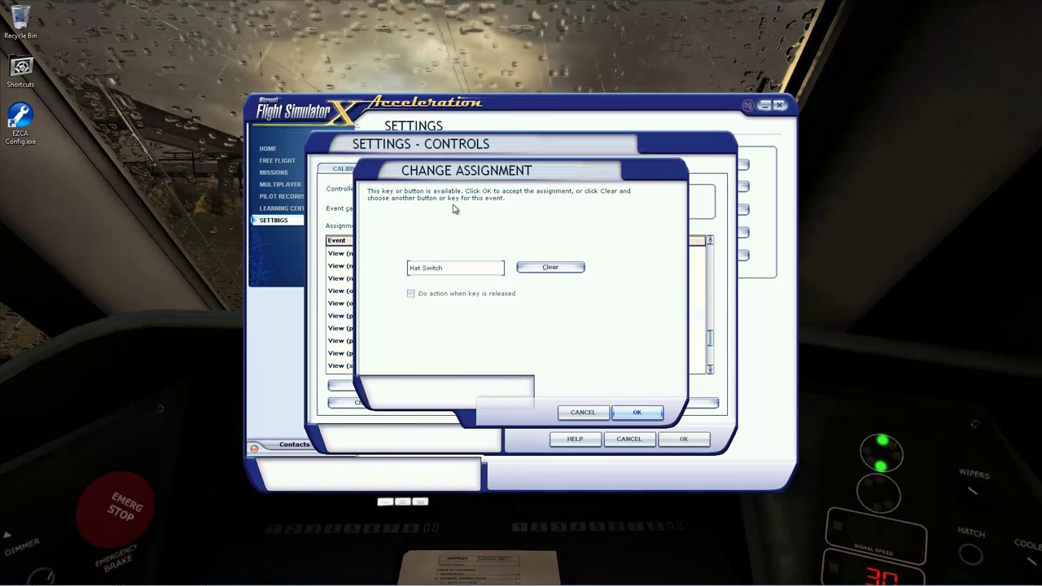
{"action": "left_click", "coordinate": [560, 269]}
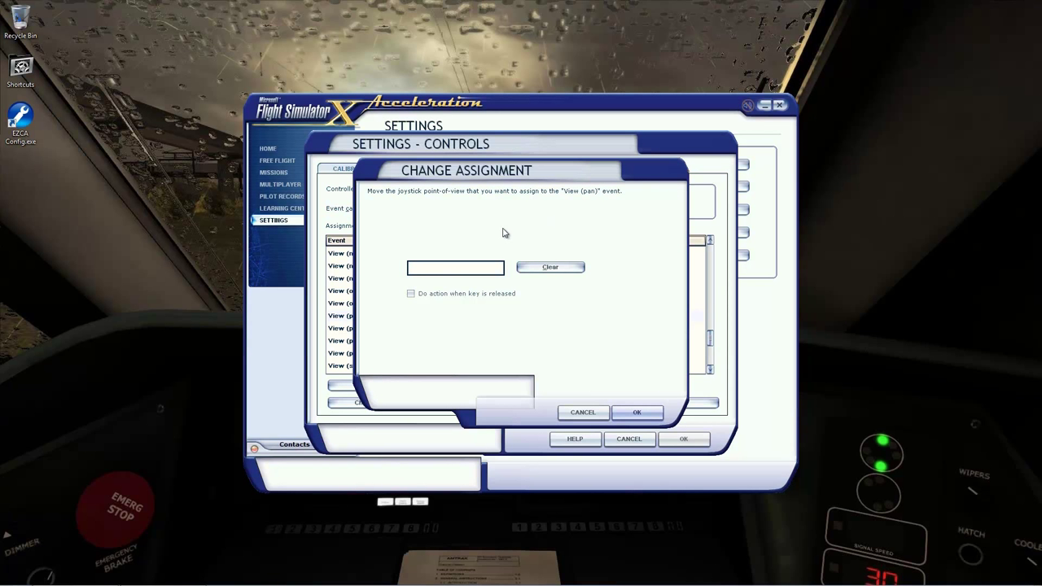
{"action": "left_click", "coordinate": [463, 271]}
{"action": "left_click", "coordinate": [583, 412]}
Try Num 8, Num 4, Num 6 and Num 2 in turn as keys for the View (open new view window) event.
{"action": "left_click", "coordinate": [478, 302]}
{"action": "double_click", "coordinate": [478, 303]}
{"action": "key", "text": "KP_8"}
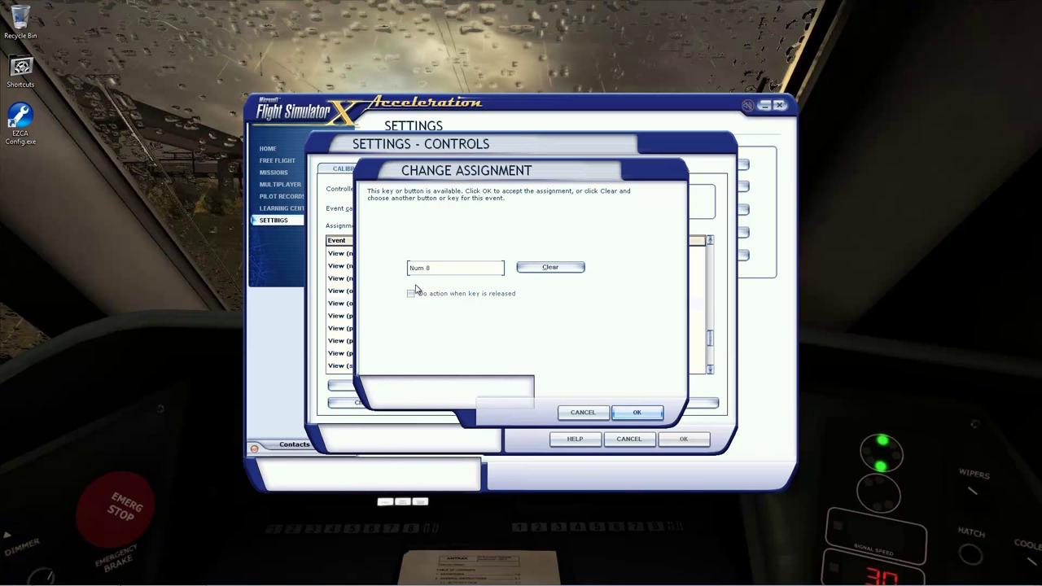
{"action": "left_click", "coordinate": [543, 267]}
{"action": "key", "text": "KP_4"}
{"action": "left_click", "coordinate": [521, 271]}
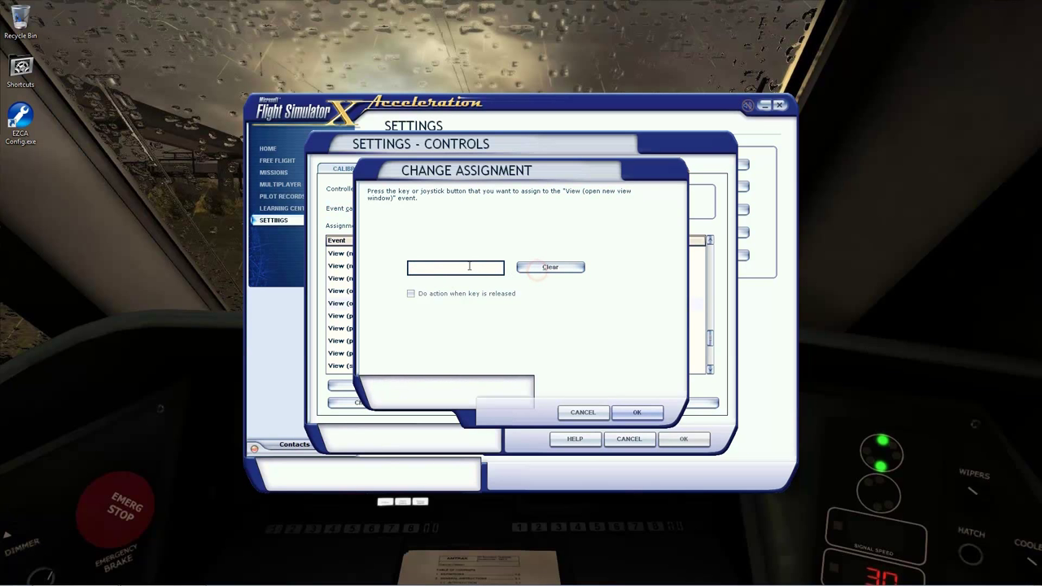
{"action": "key", "text": "KP_4"}
{"action": "left_click", "coordinate": [542, 269]}
{"action": "key", "text": "KP_6"}
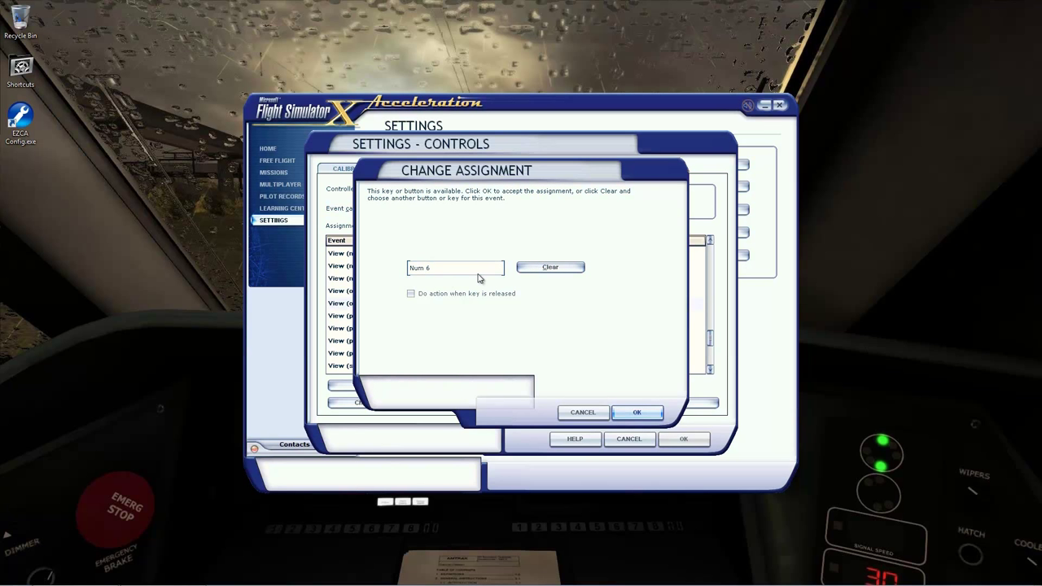
{"action": "left_click", "coordinate": [549, 269]}
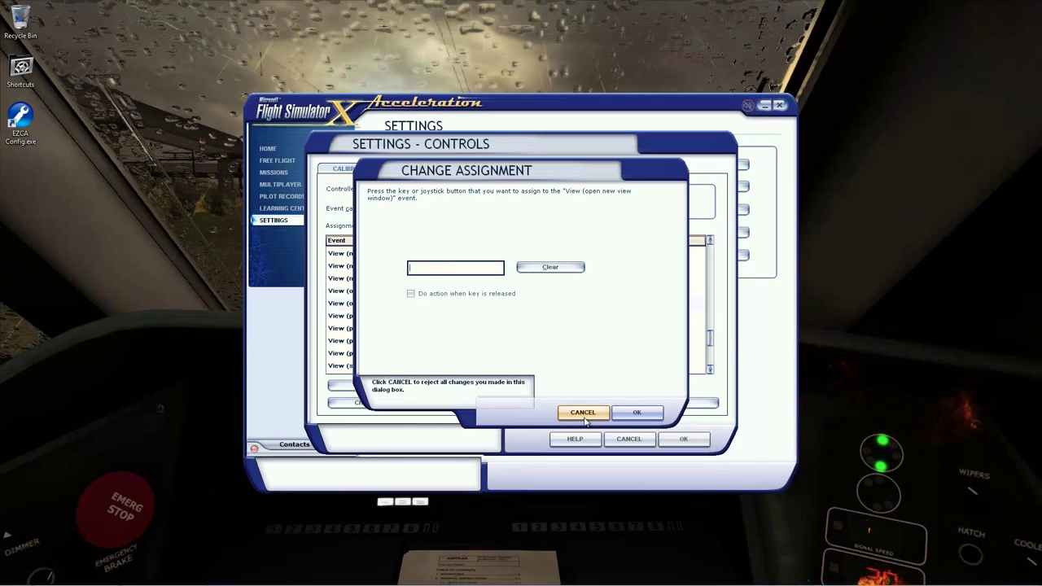
{"action": "key", "text": "KP_2"}
{"action": "left_click", "coordinate": [549, 268]}
{"action": "key", "text": "KP_2"}
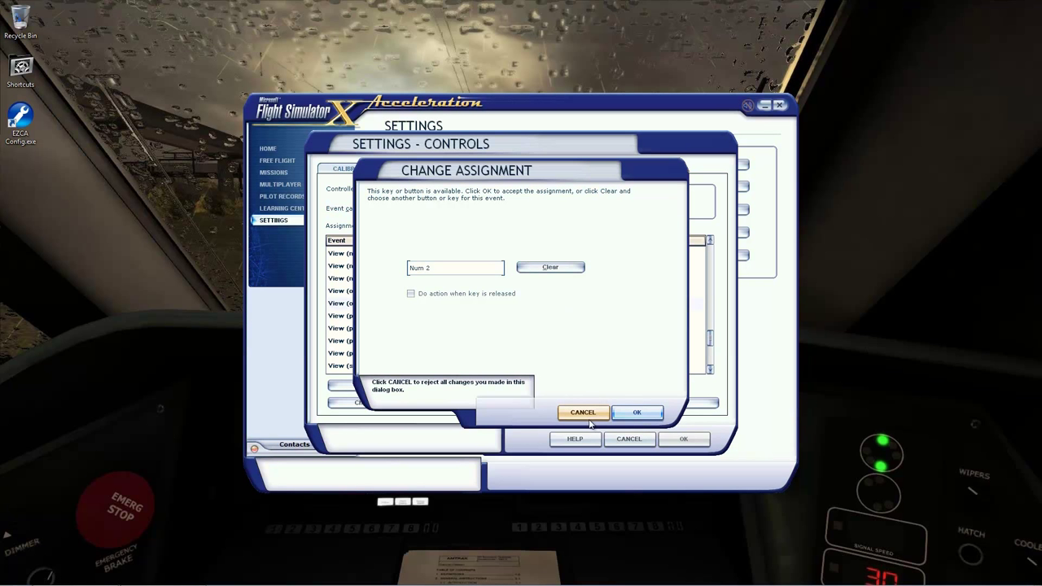
{"action": "left_click", "coordinate": [636, 412]}
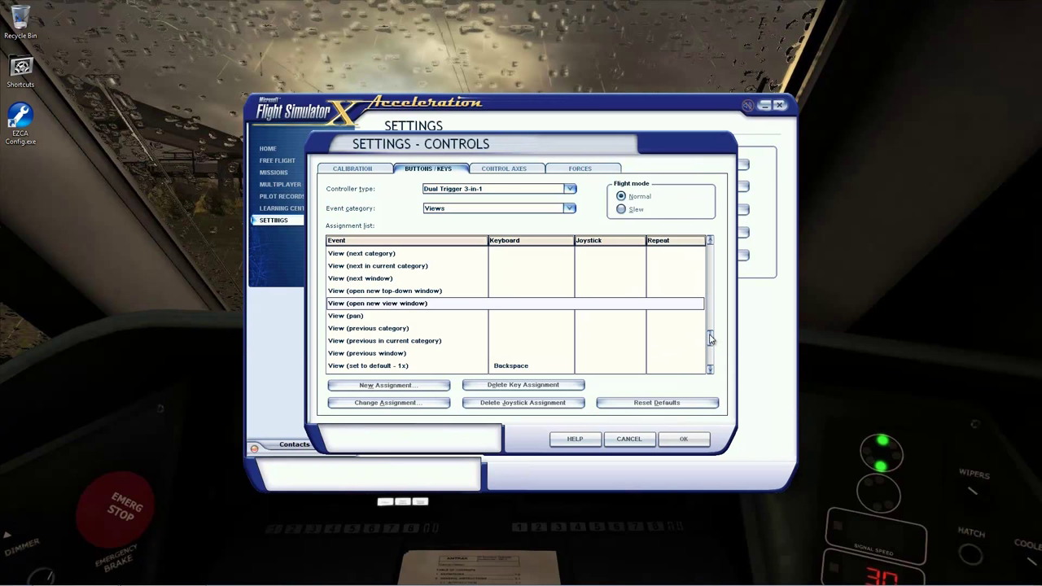
Review the remaining Views events and accept the simulator's control settings.
{"action": "mouse_move", "coordinate": [711, 340]}
{"action": "left_mouse_down"}
{"action": "mouse_move", "coordinate": [713, 312]}
{"action": "mouse_move", "coordinate": [711, 341]}
{"action": "mouse_move", "coordinate": [709, 322]}
{"action": "left_mouse_up"}
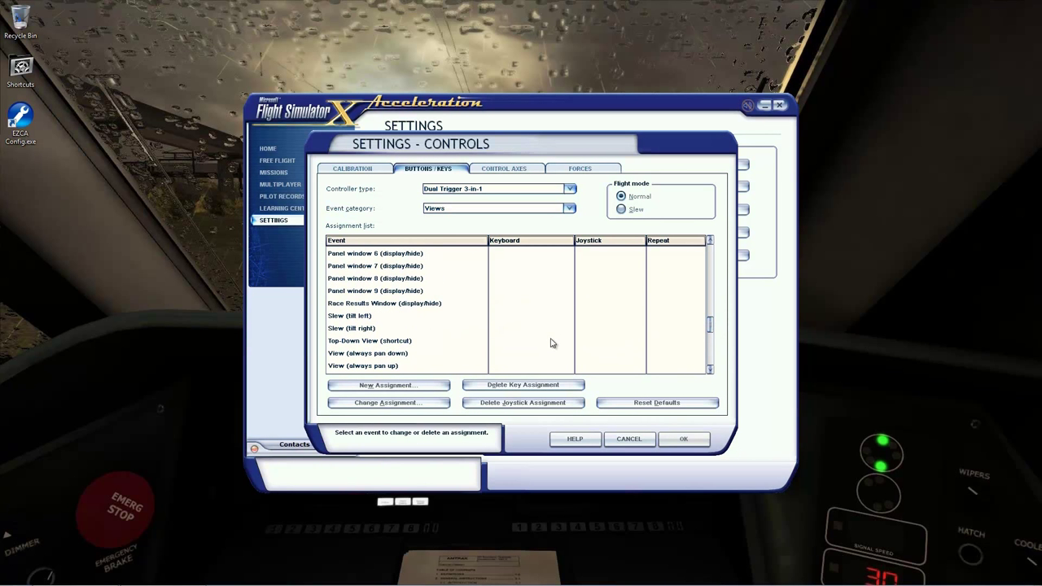
{"action": "left_click", "coordinate": [684, 440]}
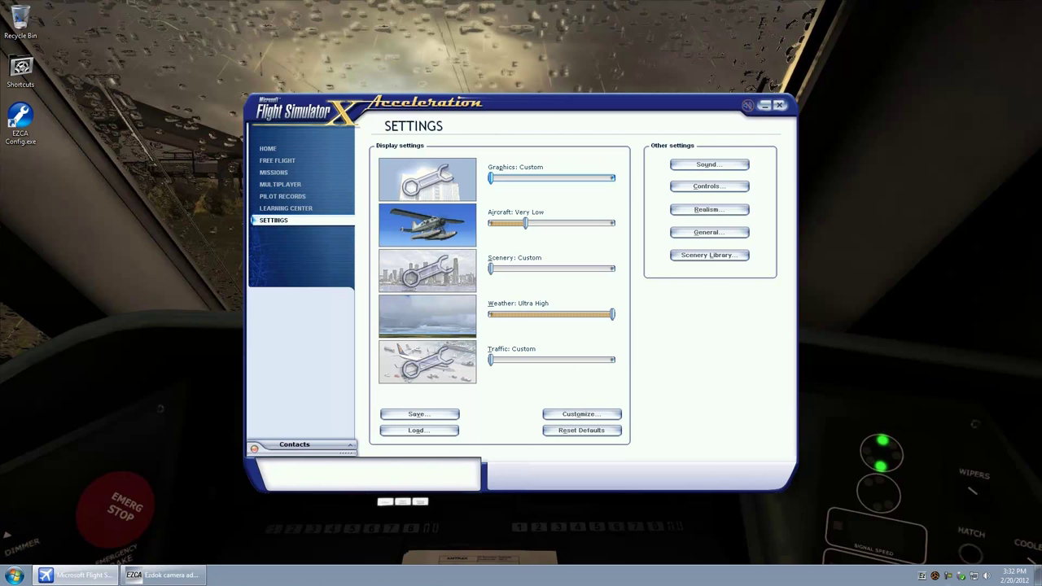
Bring up the EZdok camera addon window, reposition it on the desktop and restore Flight Simulator X.
{"action": "left_click", "coordinate": [934, 576]}
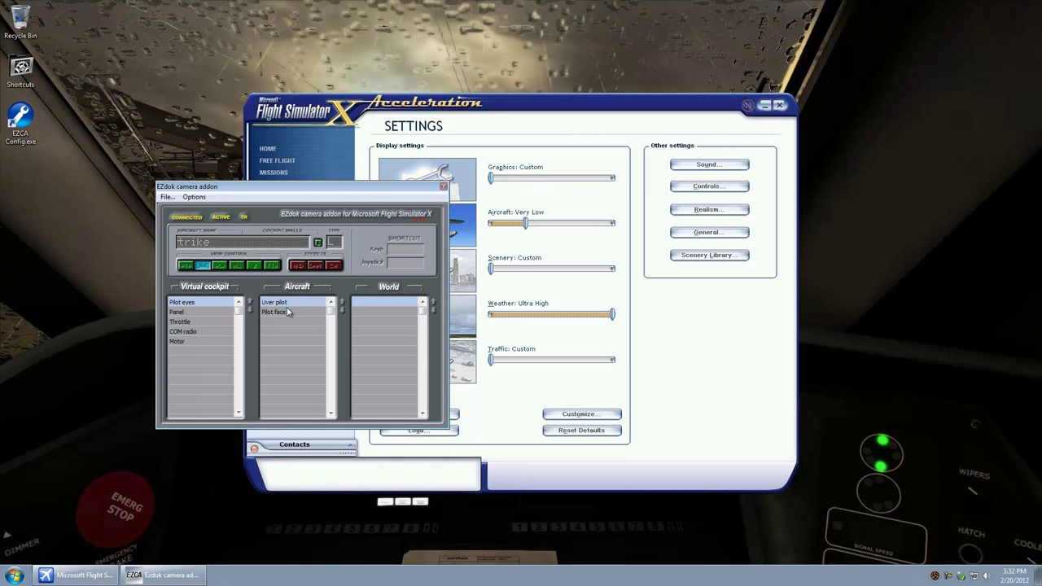
{"action": "left_click", "coordinate": [764, 105]}
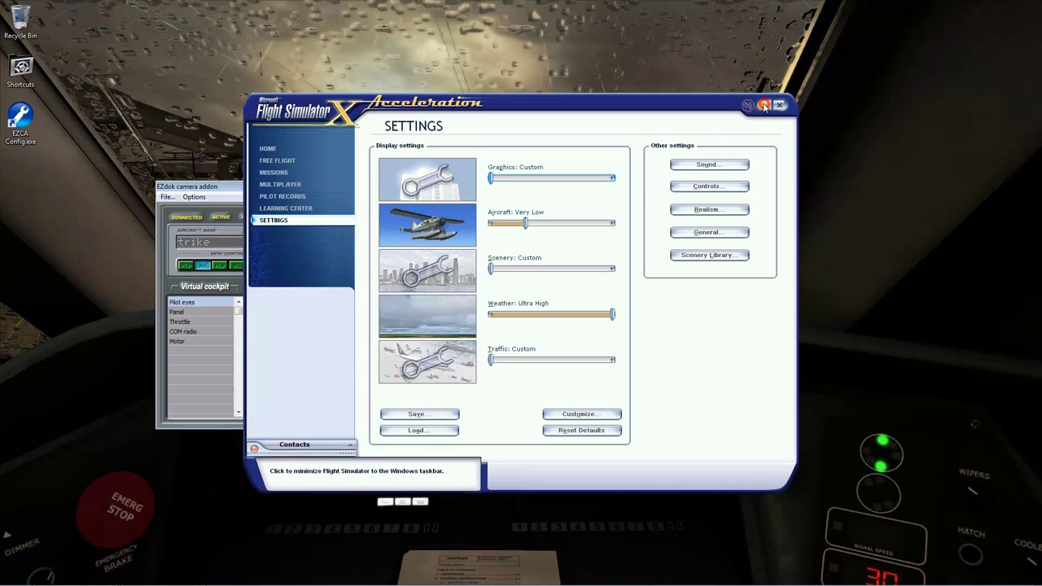
{"action": "left_click", "coordinate": [764, 105]}
{"action": "left_click_drag", "start_coordinate": [337, 186], "coordinate": [489, 149]}
{"action": "left_click", "coordinate": [59, 580]}
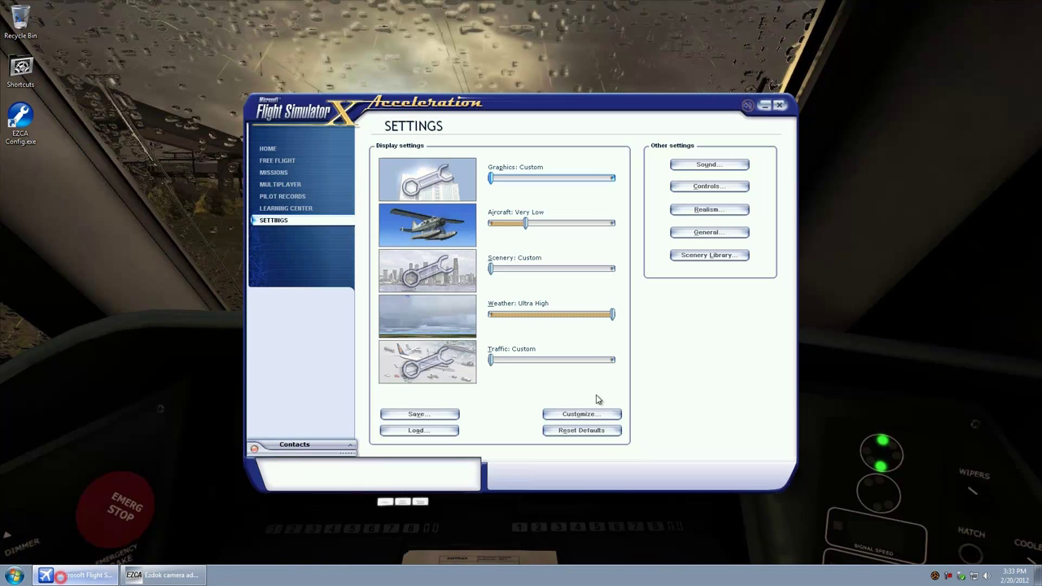
Change the free flight aircraft to the Beechcraft Duke B60 DanTrix from the publisher RealAir.
{"action": "left_click", "coordinate": [291, 165]}
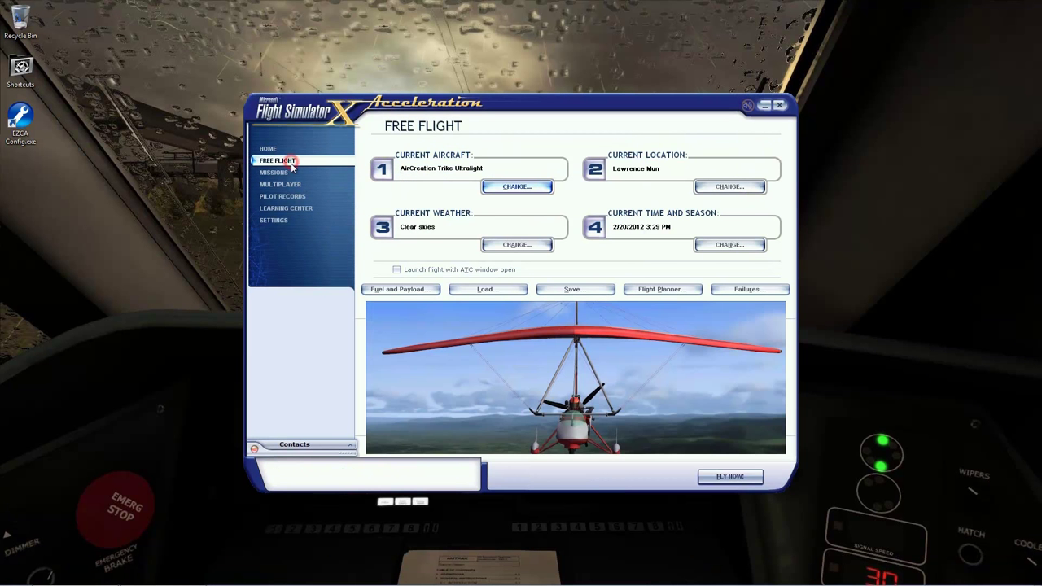
{"action": "left_click", "coordinate": [514, 192]}
{"action": "left_click", "coordinate": [525, 173]}
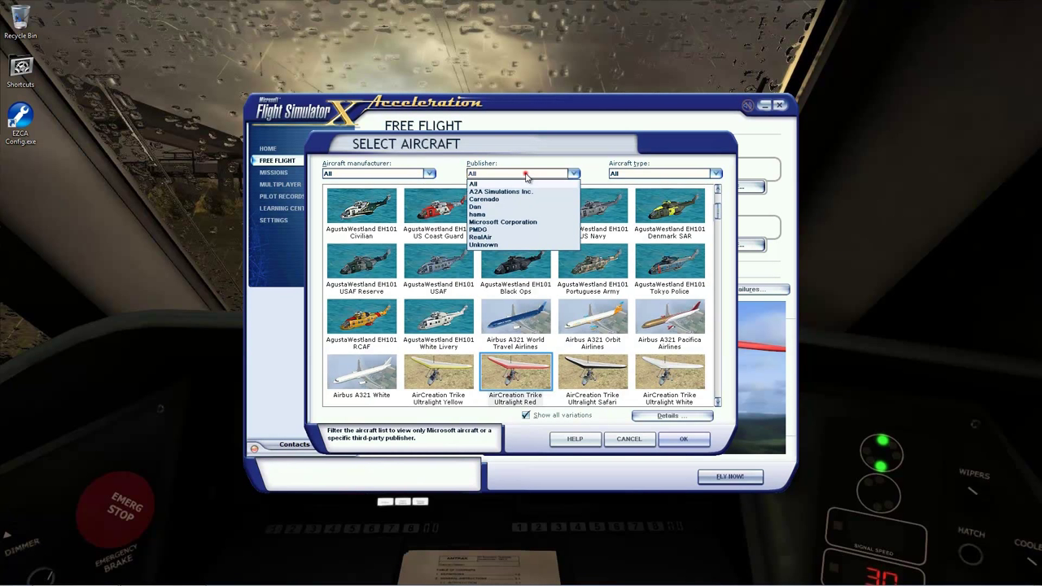
{"action": "left_click", "coordinate": [515, 237]}
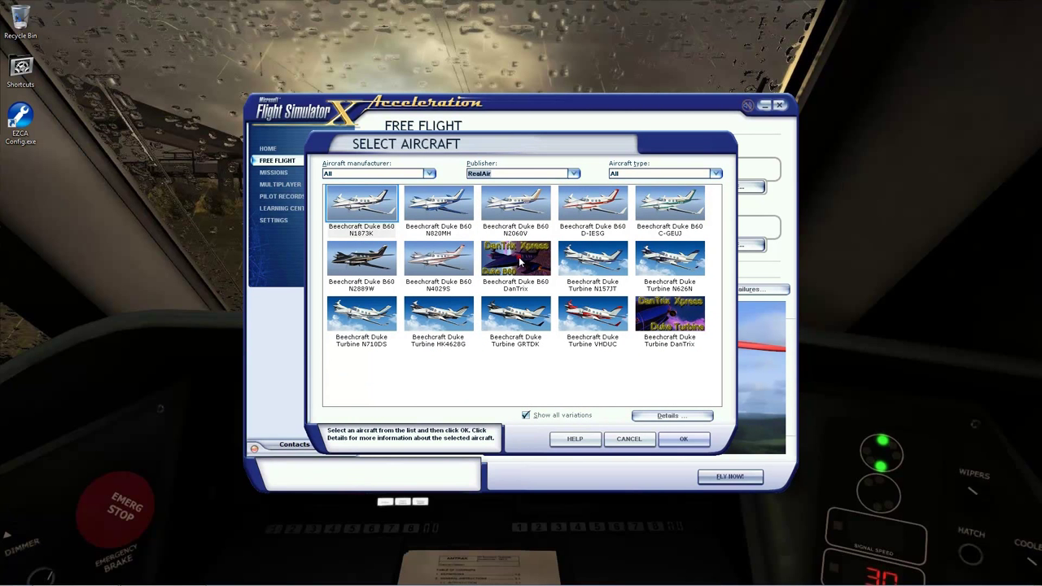
{"action": "left_click", "coordinate": [521, 261]}
{"action": "key", "text": "Return"}
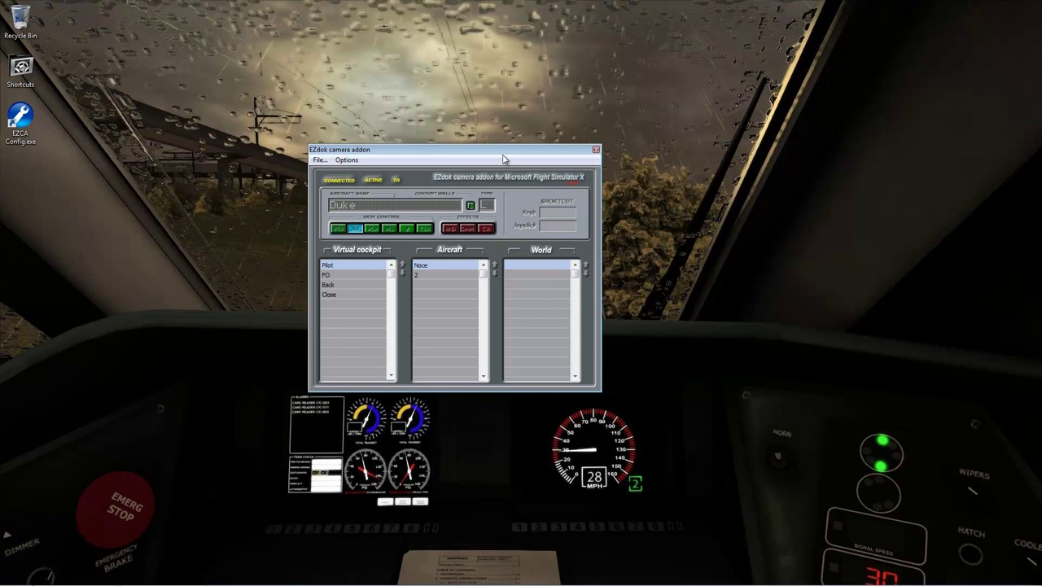
Open the key and button definitions of the EZdok camera addon and place them beside its main window.
{"action": "left_click_drag", "start_coordinate": [492, 156], "coordinate": [382, 186]}
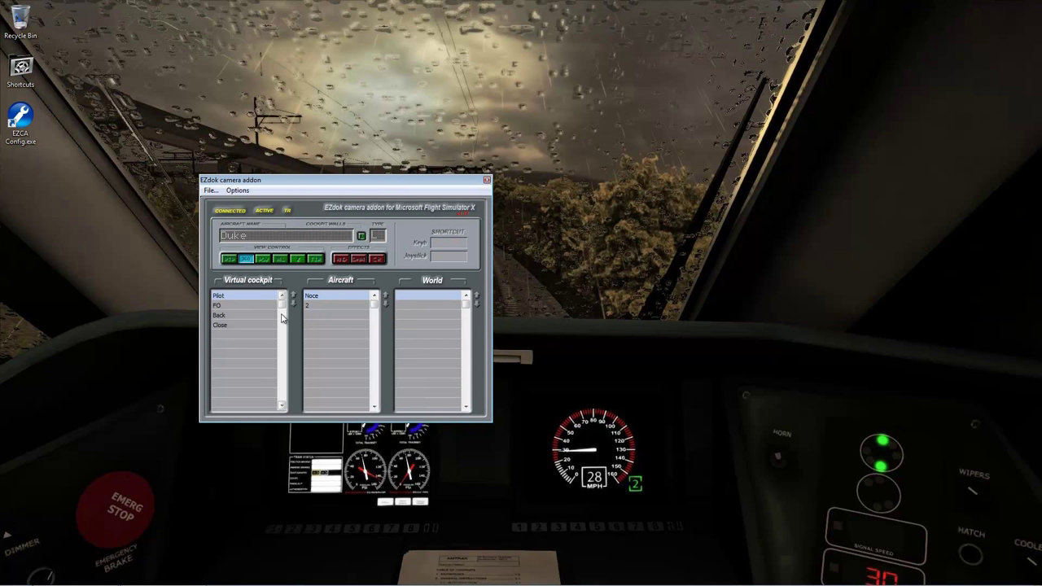
{"action": "left_click", "coordinate": [235, 190]}
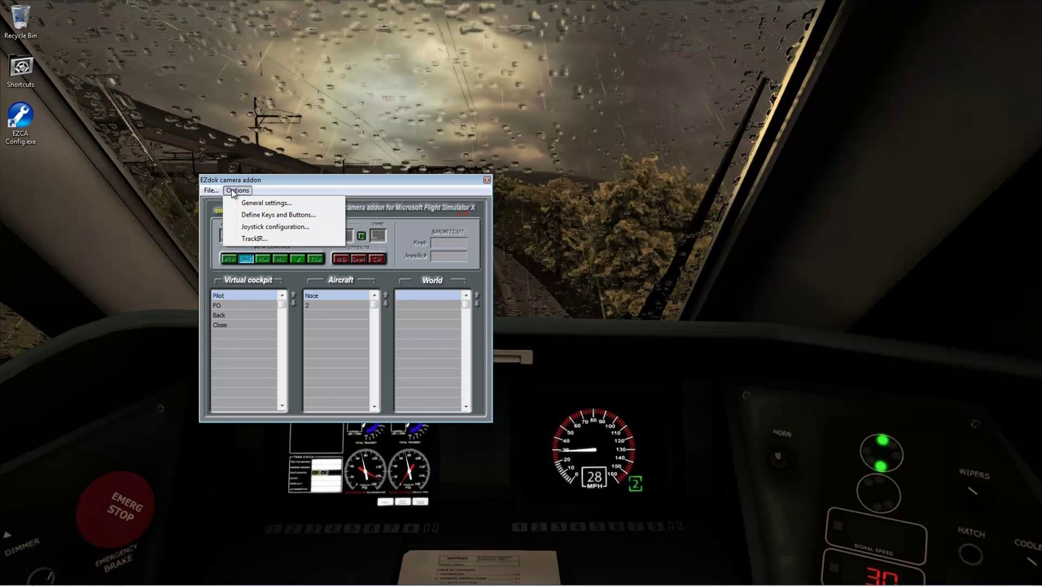
{"action": "left_click", "coordinate": [313, 216]}
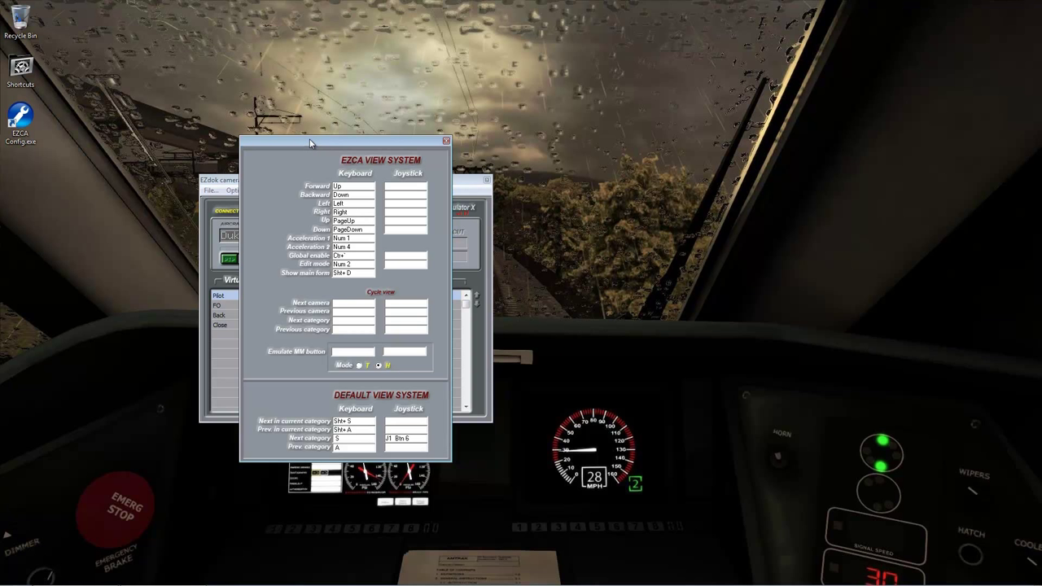
{"action": "left_click_drag", "start_coordinate": [312, 138], "coordinate": [573, 142]}
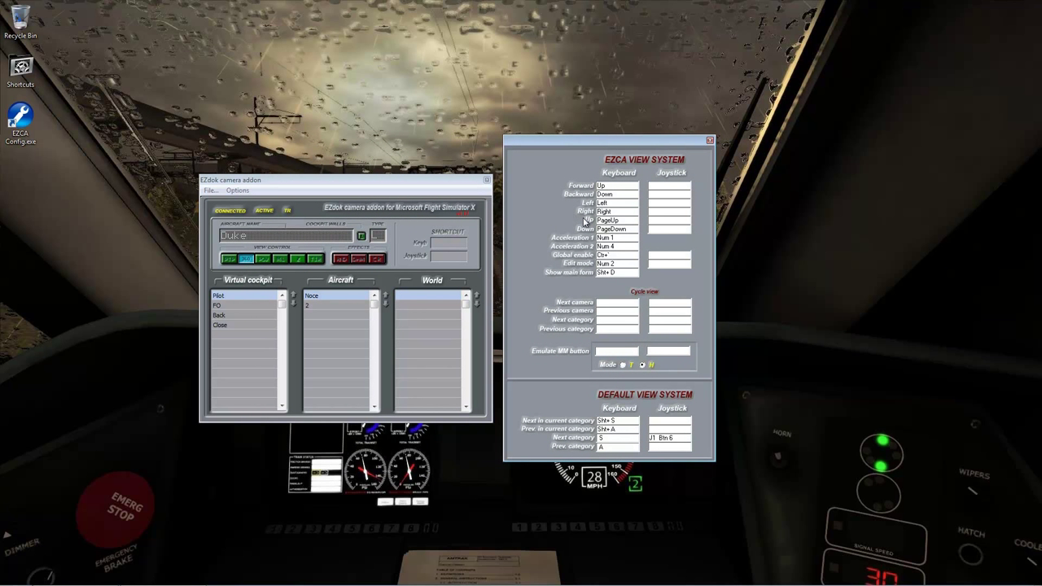
{"action": "left_click_drag", "start_coordinate": [286, 178], "coordinate": [252, 180]}
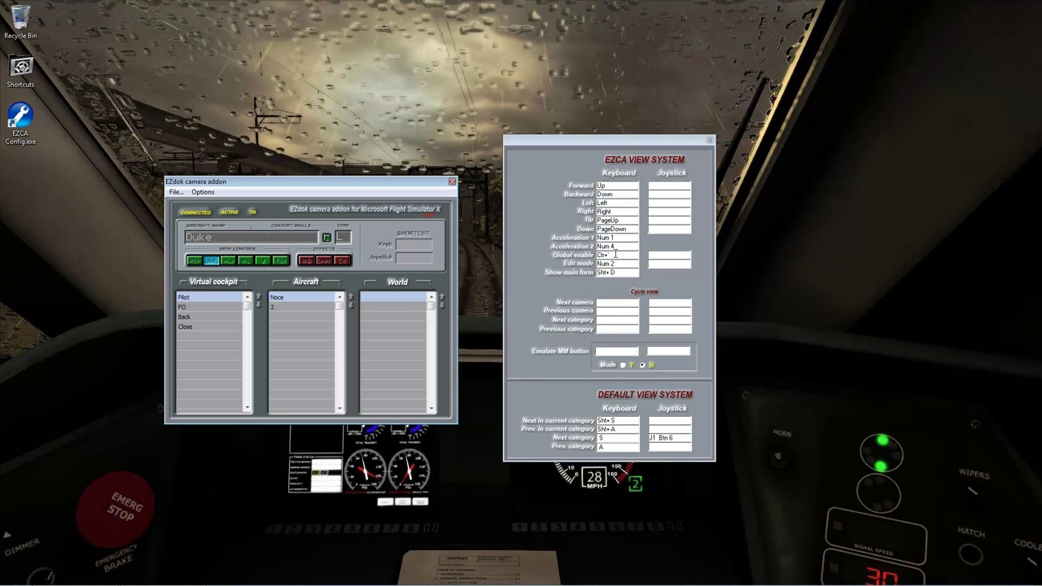
Clear the Global enable keyboard shortcut, set it to Ctrl+' and close the key definitions.
{"action": "left_click", "coordinate": [614, 255]}
{"action": "left_click", "coordinate": [614, 257]}
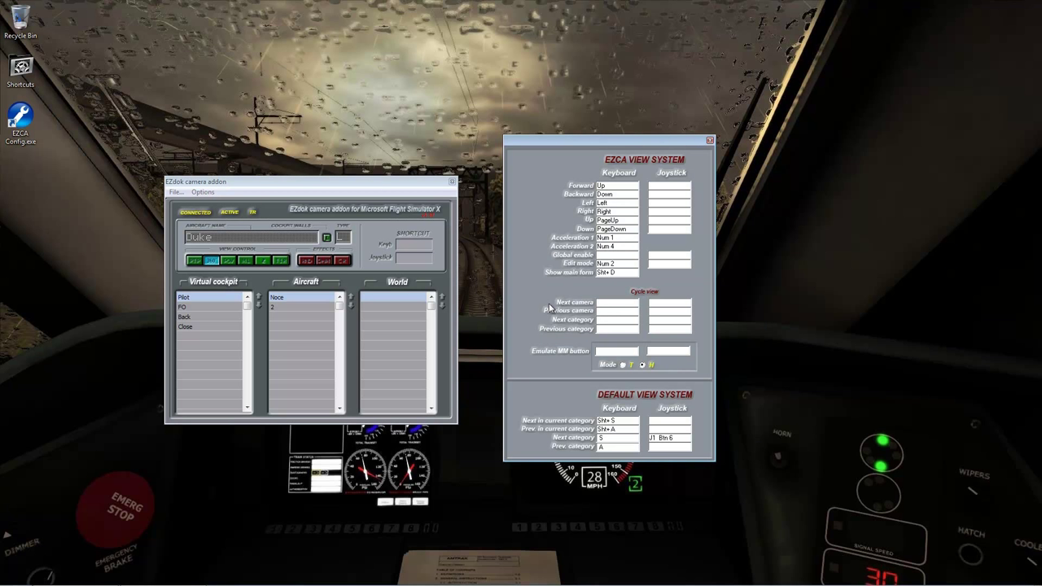
{"action": "left_click", "coordinate": [610, 255]}
{"action": "key", "text": "ctrl+apostrophe"}
{"action": "left_click", "coordinate": [710, 141]}
Review the TrackIR control and axes settings of the camera addon and close them.
{"action": "left_click", "coordinate": [210, 193]}
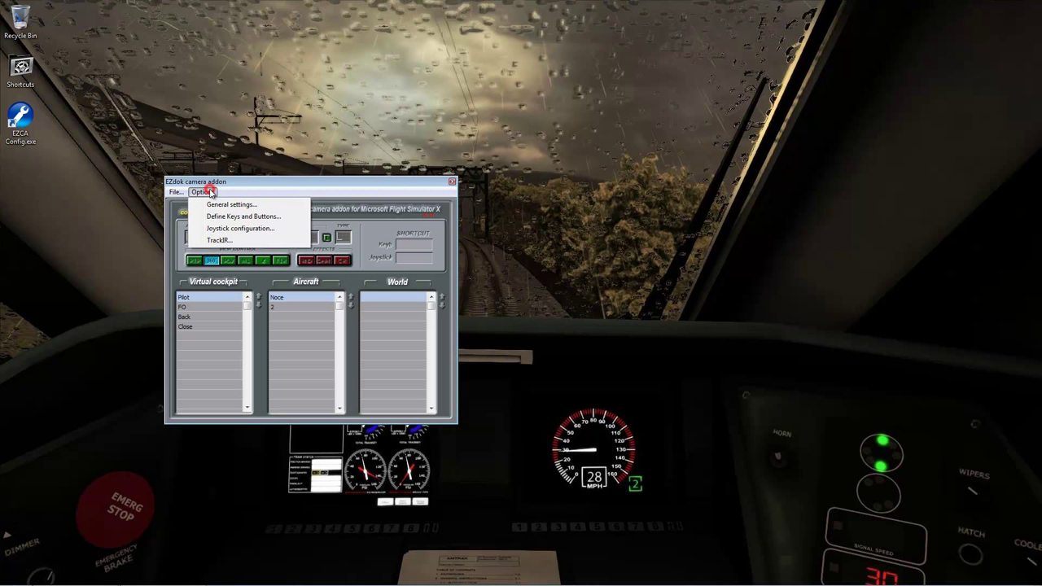
{"action": "left_click", "coordinate": [218, 241]}
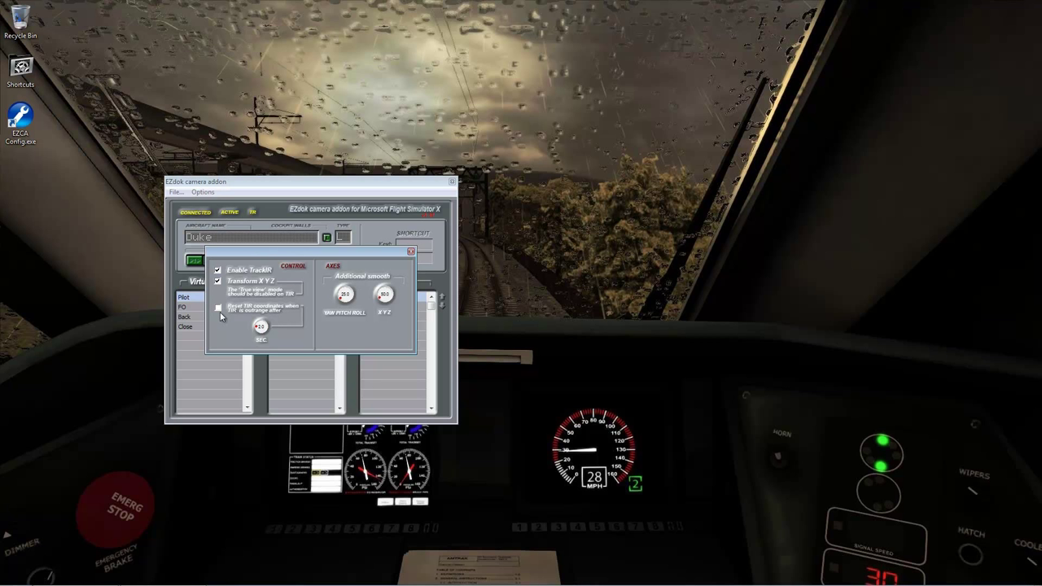
{"action": "left_click", "coordinate": [411, 250]}
Open the joystick configuration above the main addon window and bring Flight Simulator X up beside them.
{"action": "left_click", "coordinate": [210, 193]}
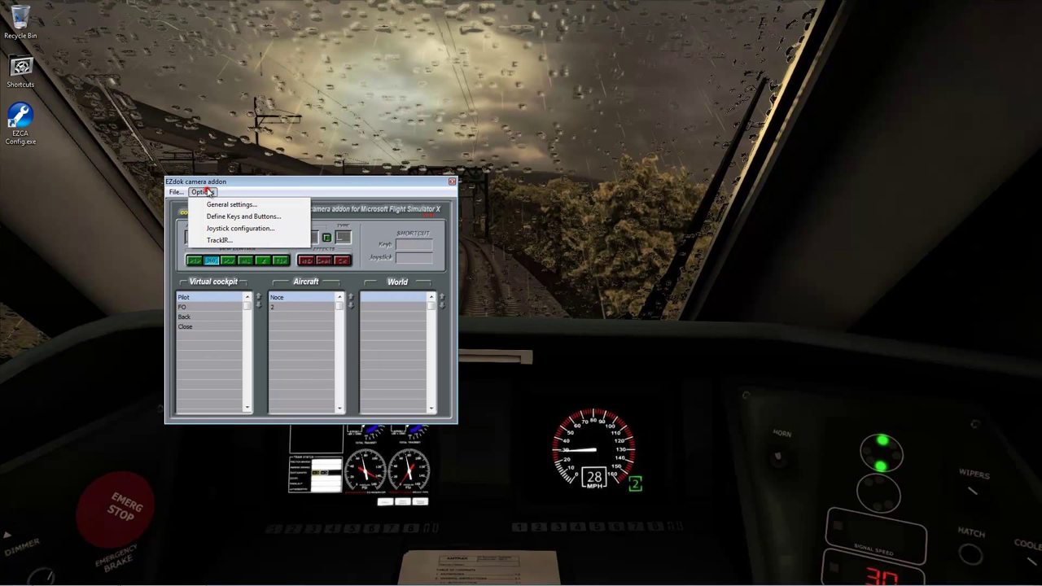
{"action": "left_click", "coordinate": [229, 230]}
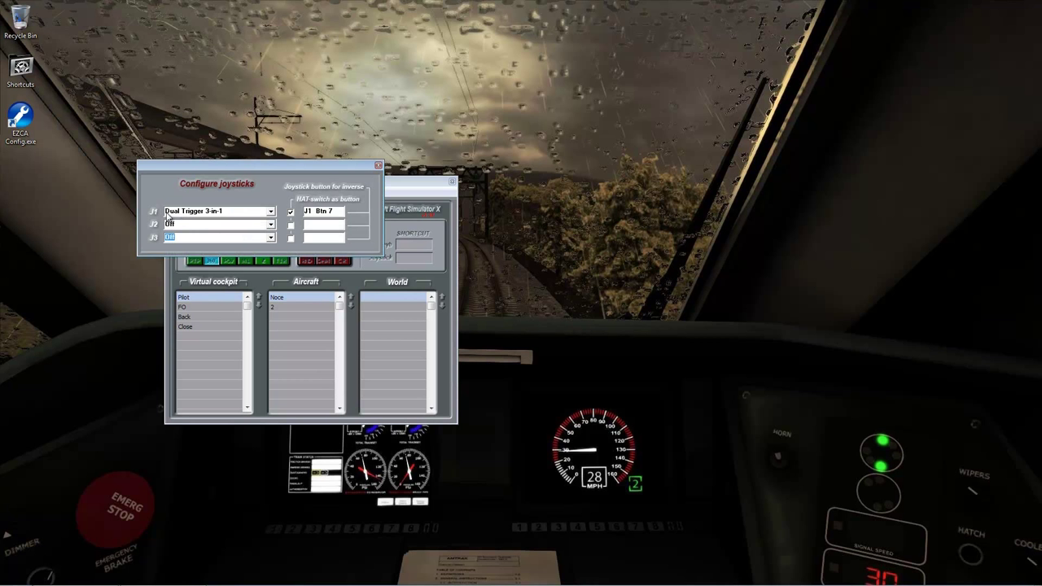
{"action": "left_click_drag", "start_coordinate": [239, 170], "coordinate": [252, 92]}
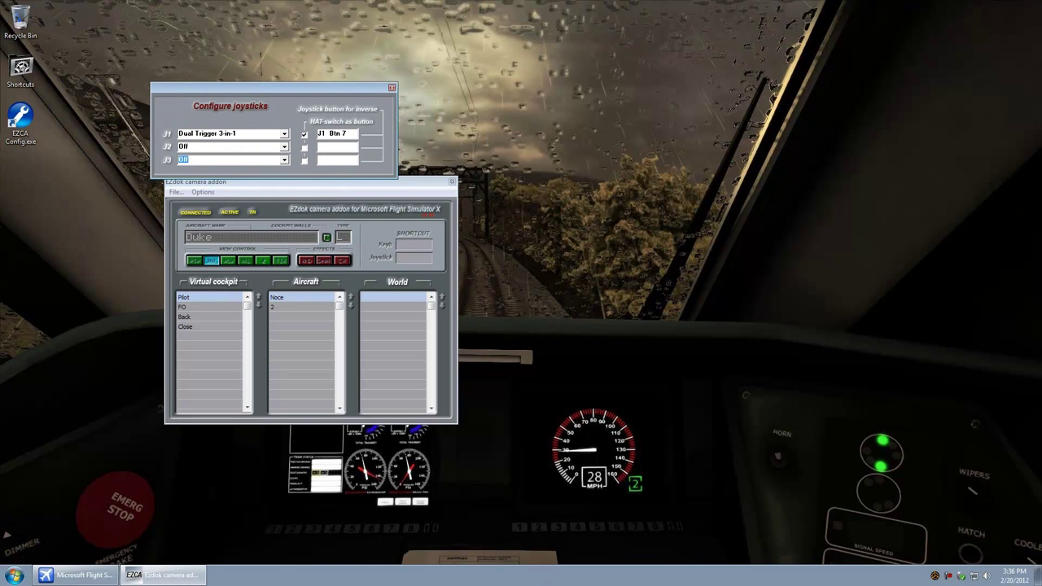
{"action": "left_click", "coordinate": [96, 576]}
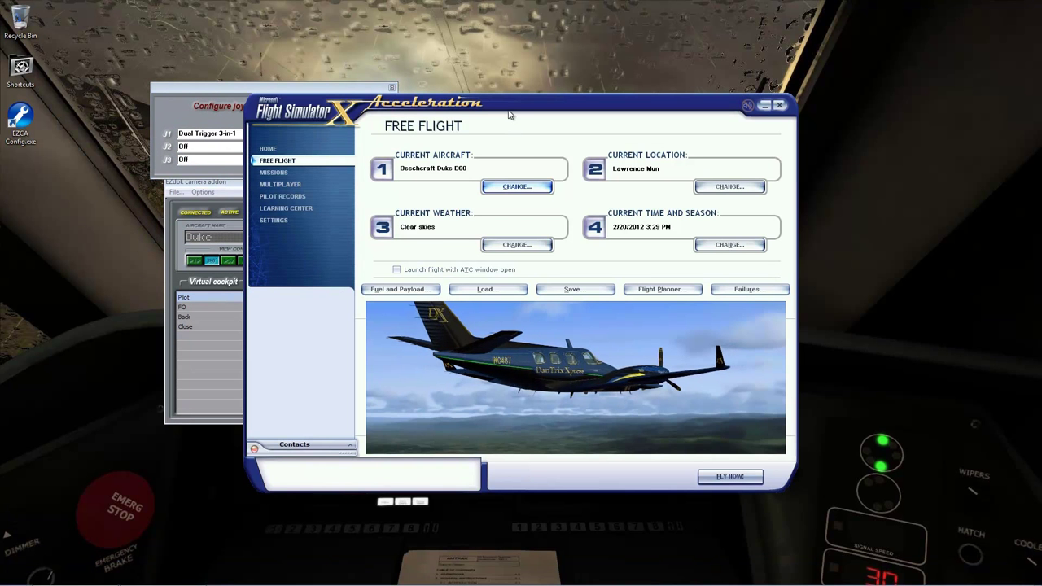
{"action": "left_click_drag", "start_coordinate": [488, 99], "coordinate": [723, 88]}
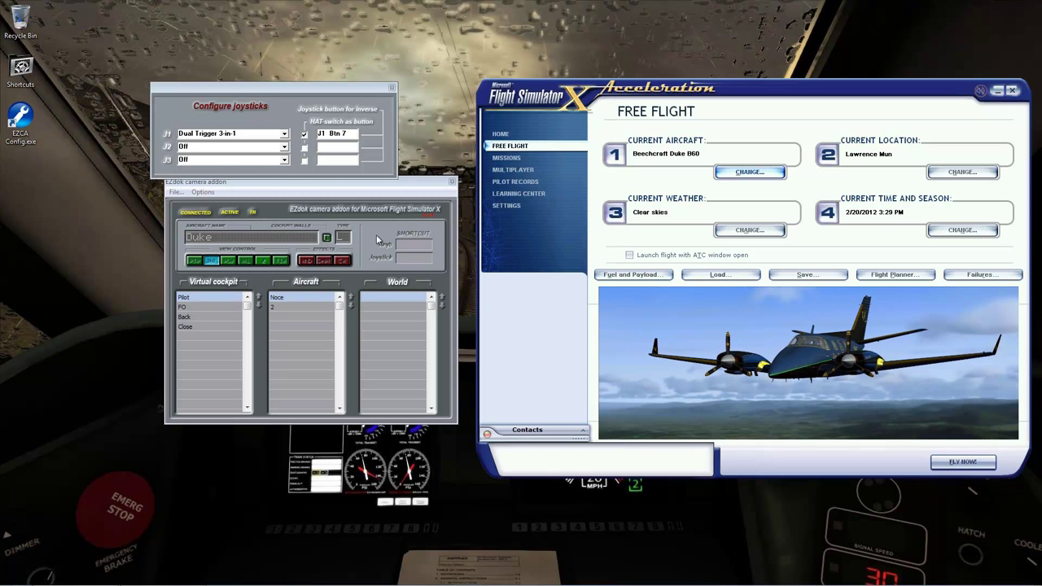
Select the Close virtual cockpit camera and load the saved flight _a_PlumDuke footage in Flight Simulator X.
{"action": "left_click", "coordinate": [221, 310]}
{"action": "left_click", "coordinate": [218, 326]}
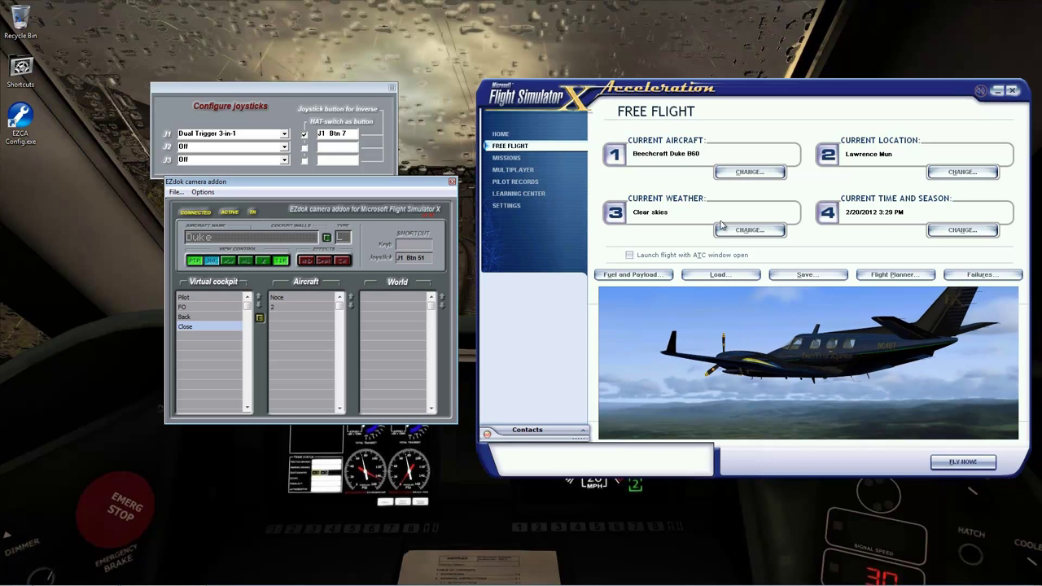
{"action": "left_click", "coordinate": [714, 270]}
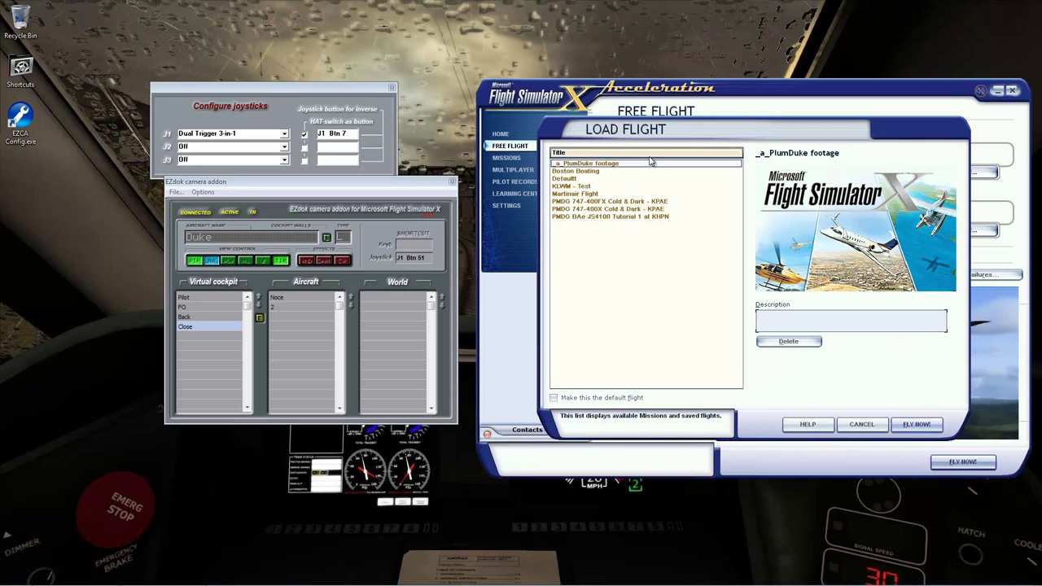
{"action": "left_click", "coordinate": [605, 164]}
{"action": "double_click", "coordinate": [605, 166]}
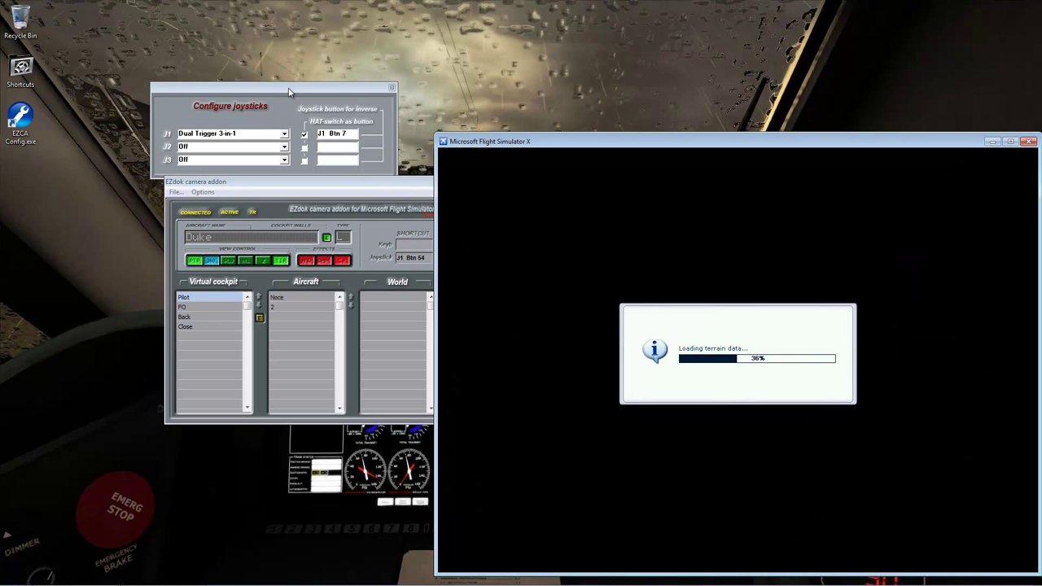
Move the joystick configuration clear of the main addon window and try the Pilot and FO virtual cockpit cameras.
{"action": "left_click_drag", "start_coordinate": [289, 92], "coordinate": [277, 73]}
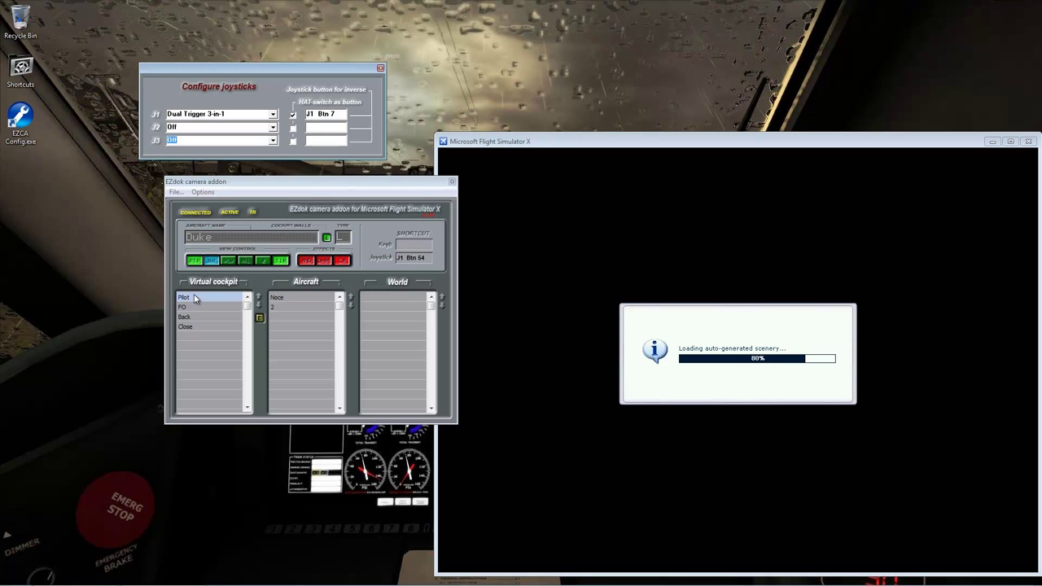
{"action": "left_click", "coordinate": [189, 299]}
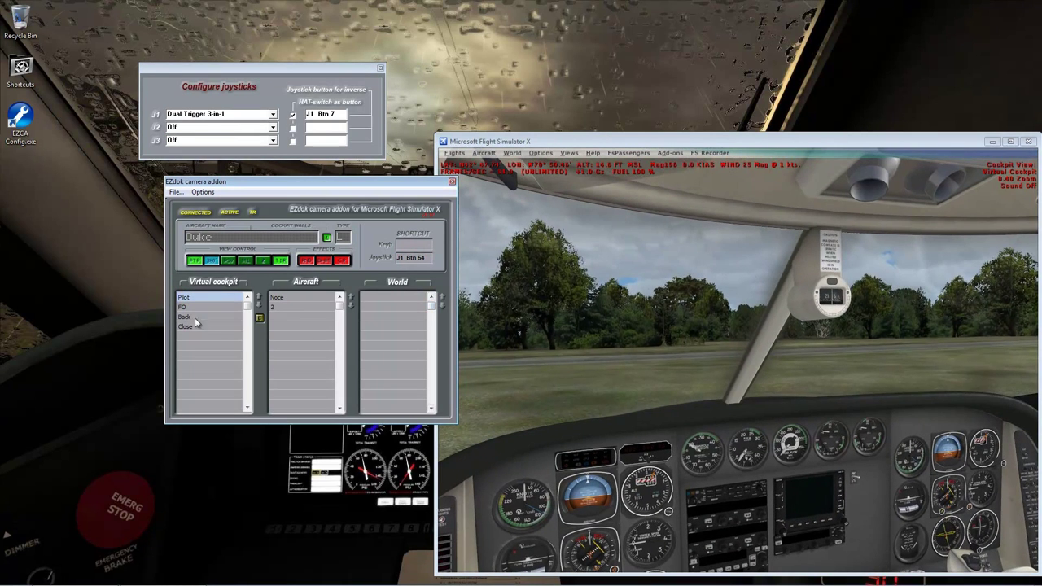
{"action": "left_click", "coordinate": [189, 308]}
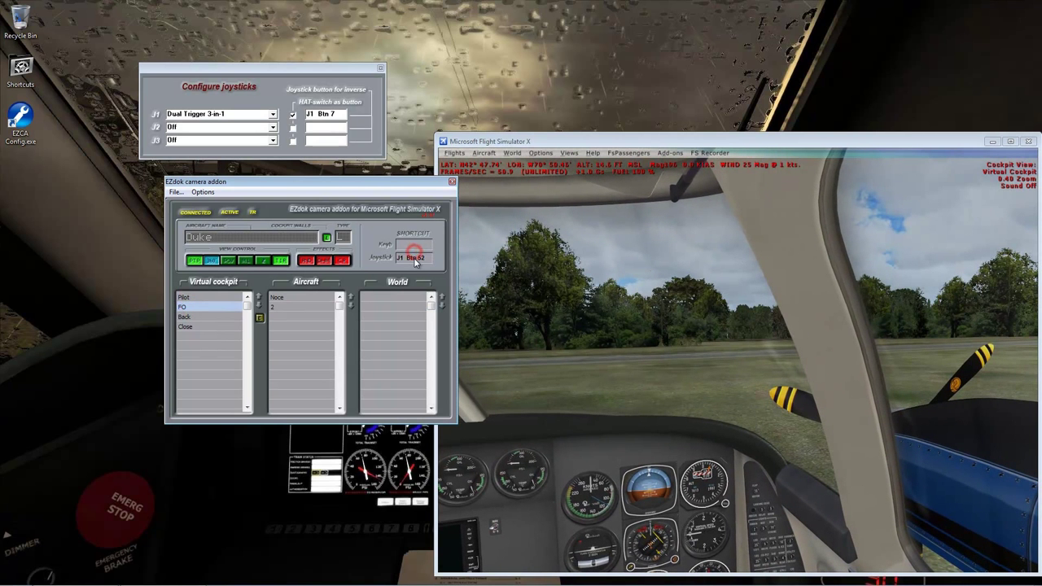
{"action": "left_click", "coordinate": [195, 327]}
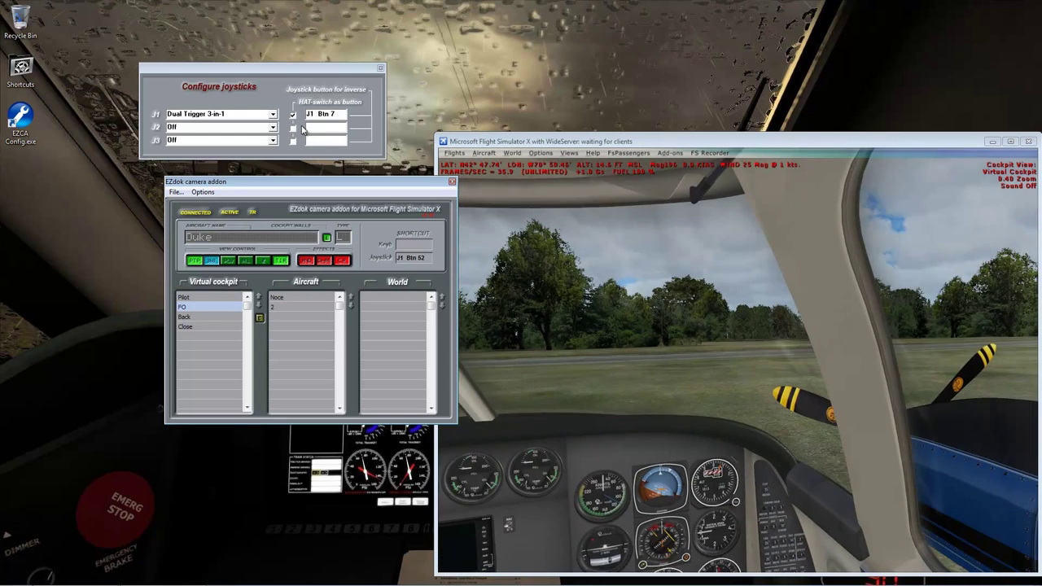
Turn off the HAT-switch as button option for joystick J1 and close the joystick configuration.
{"action": "left_click", "coordinate": [291, 117]}
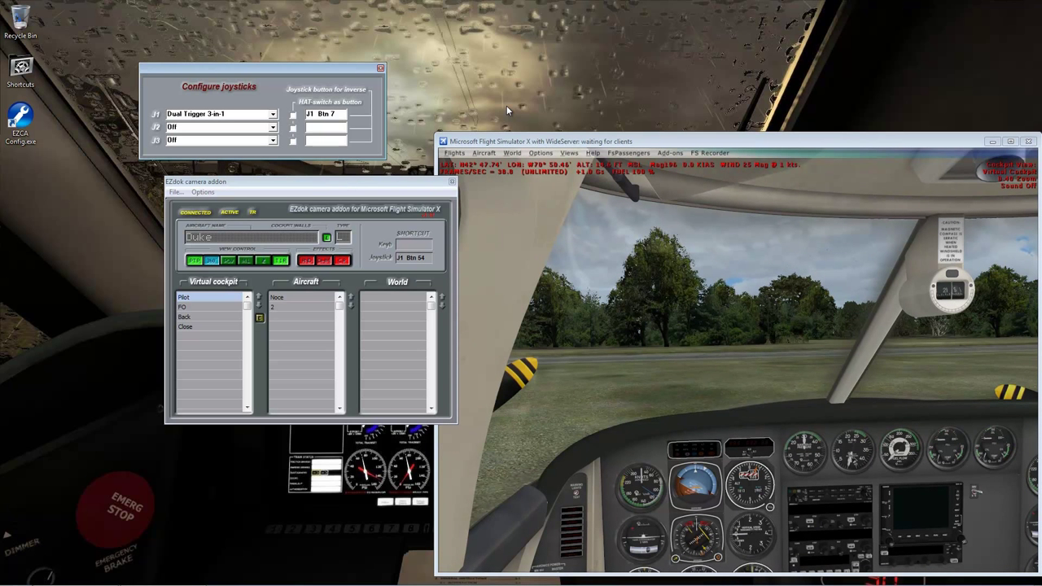
{"action": "left_click", "coordinate": [380, 68]}
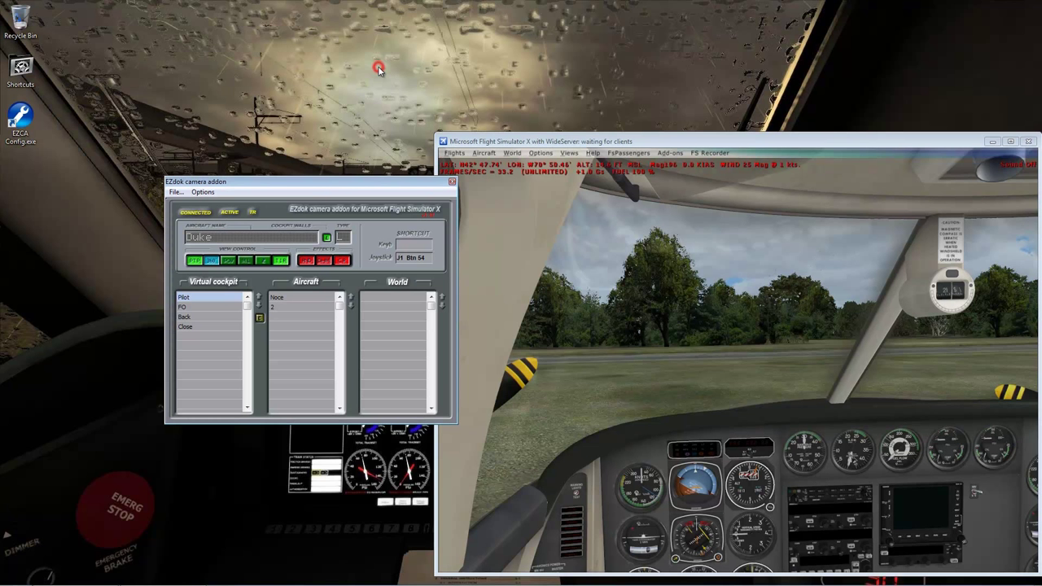
Turn off the Disable Middle Mouse button option in the addon's general settings.
{"action": "left_click", "coordinate": [203, 191]}
{"action": "left_click", "coordinate": [225, 205]}
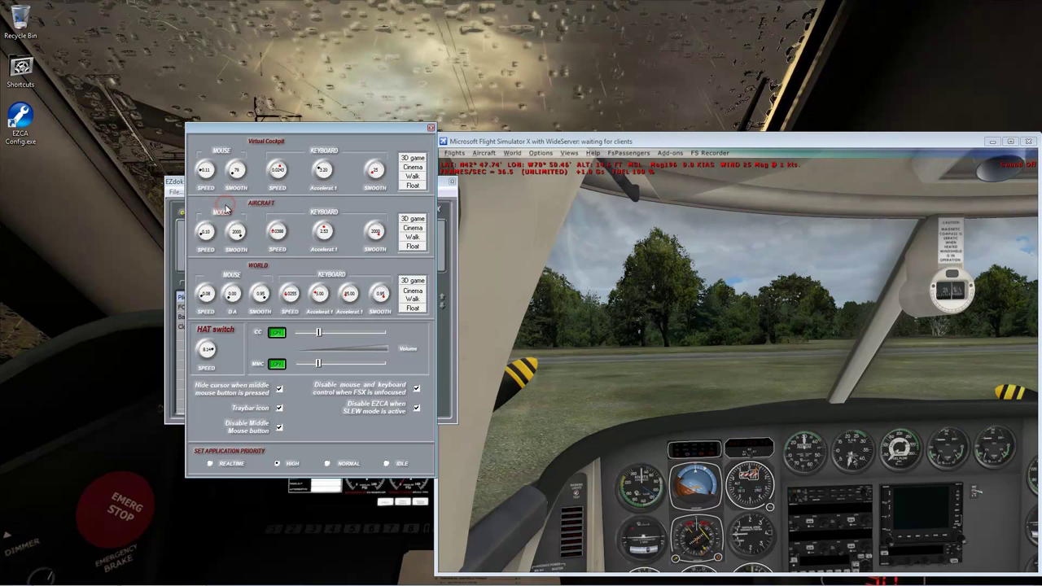
{"action": "left_click", "coordinate": [279, 429]}
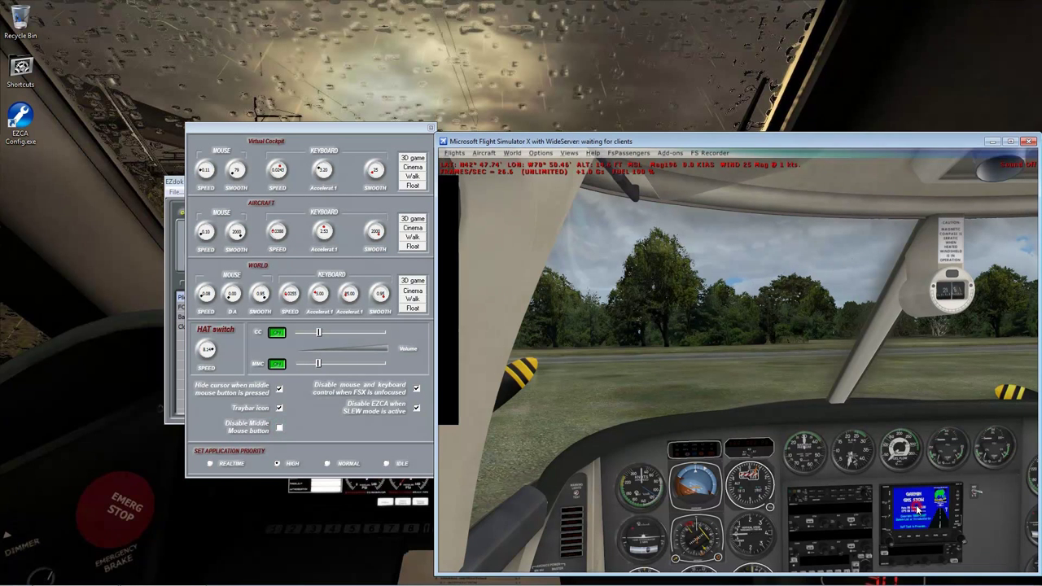
Pop up the Garmin GNS 530W from the cockpit panel, enlarge it and place it over the windshield.
{"action": "left_click", "coordinate": [928, 512]}
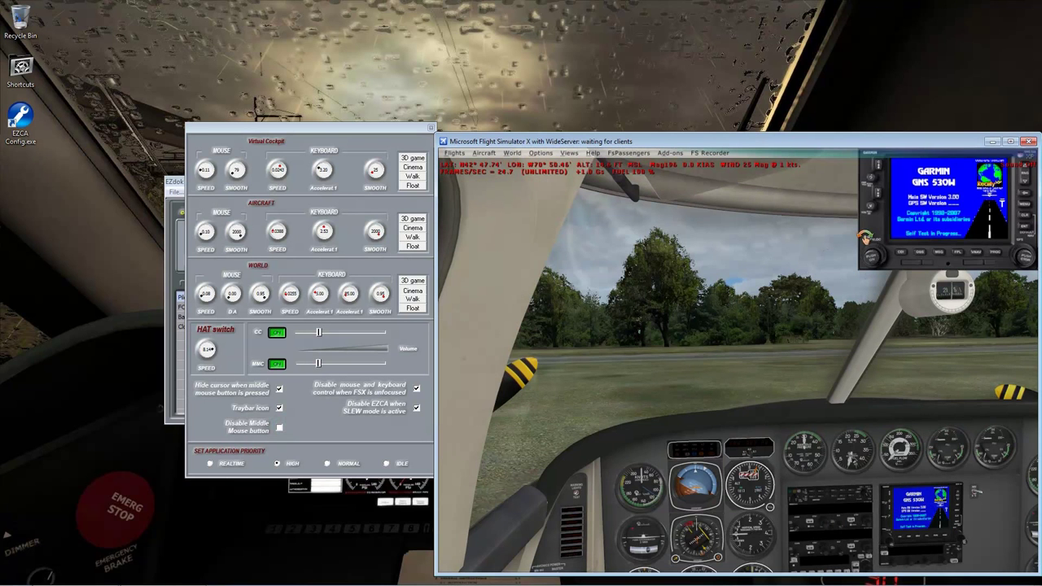
{"action": "left_click_drag", "start_coordinate": [865, 180], "coordinate": [661, 252]}
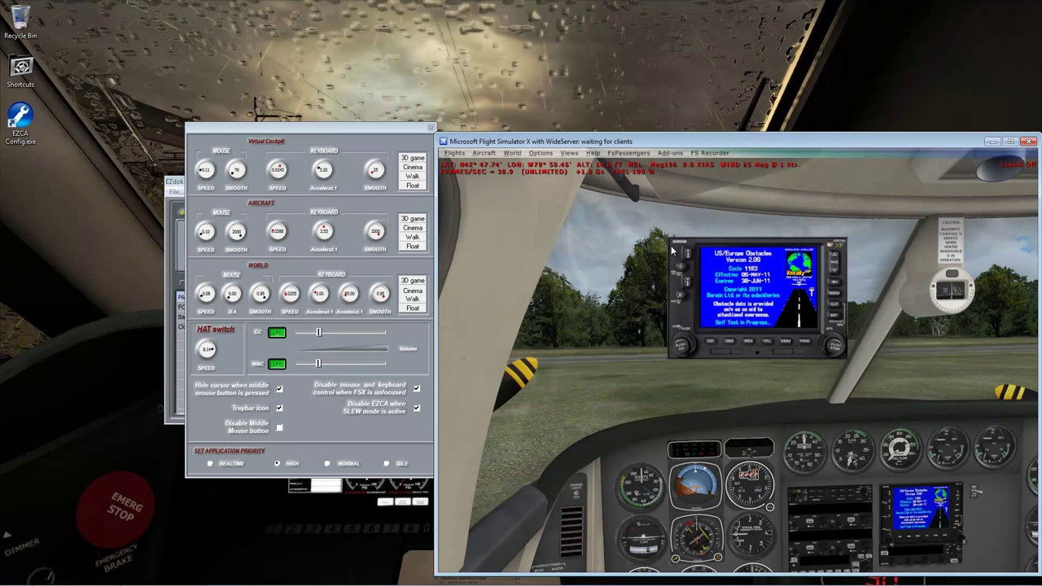
{"action": "left_click_drag", "start_coordinate": [672, 255], "coordinate": [556, 317]}
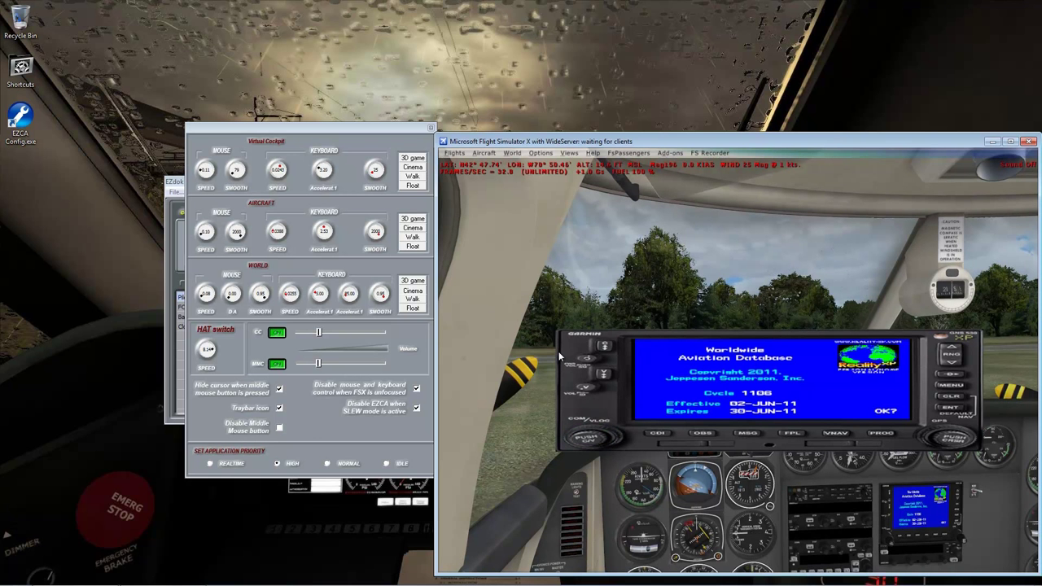
{"action": "left_click_drag", "start_coordinate": [655, 438], "coordinate": [654, 354]}
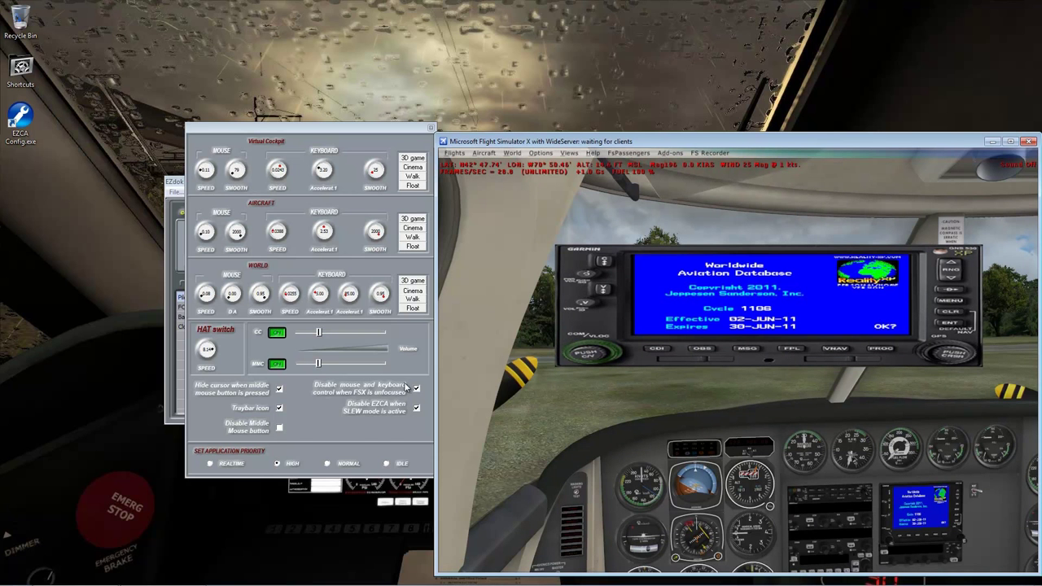
Turn Disable Middle Mouse button back on and dismiss the enlarged GPS popup and the general settings.
{"action": "left_click", "coordinate": [279, 429]}
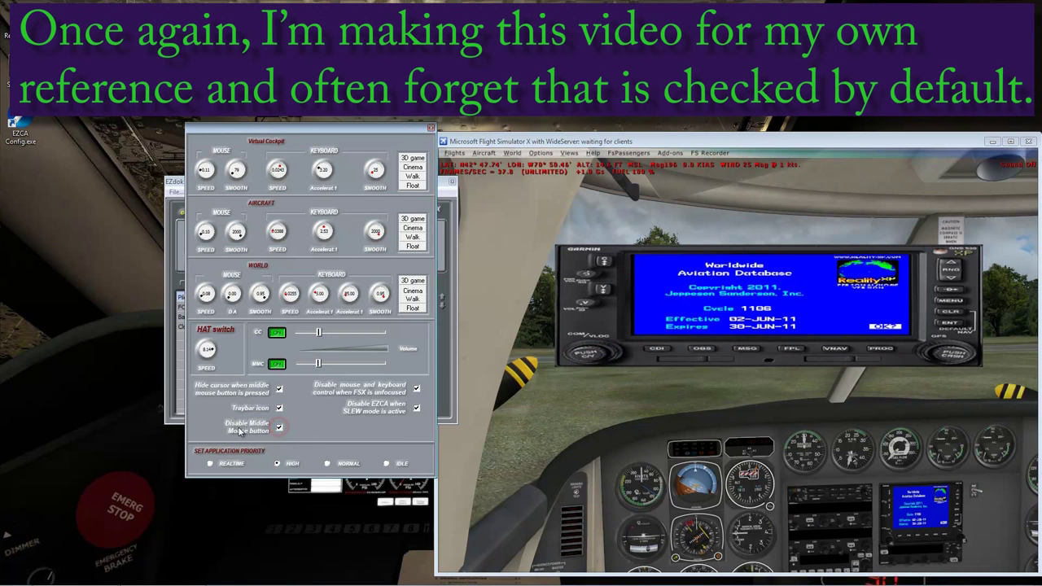
{"action": "left_click", "coordinate": [755, 256]}
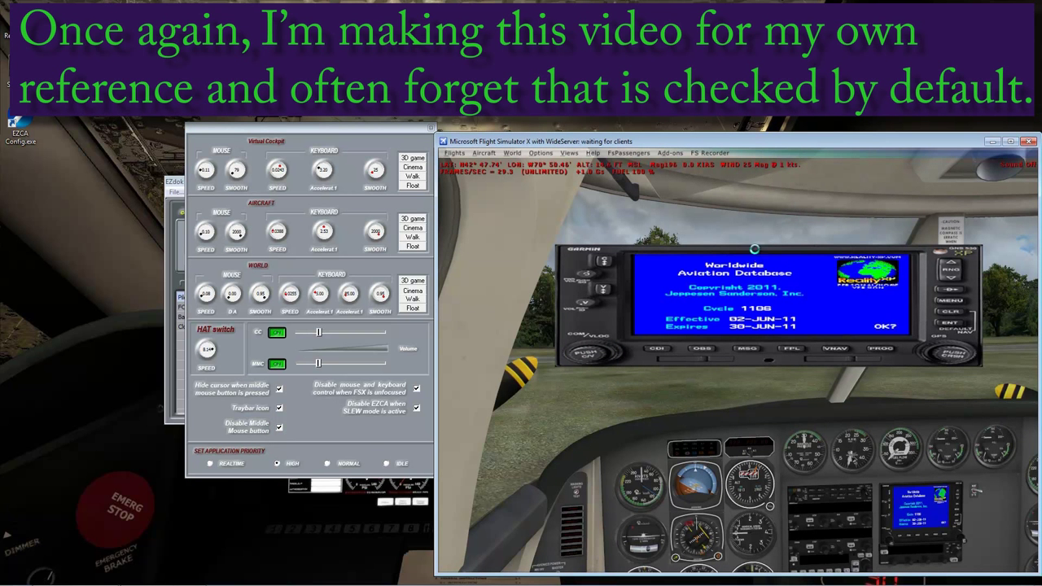
{"action": "scroll", "coordinate": [754, 255], "scroll_direction": "up", "scroll_amount": 3}
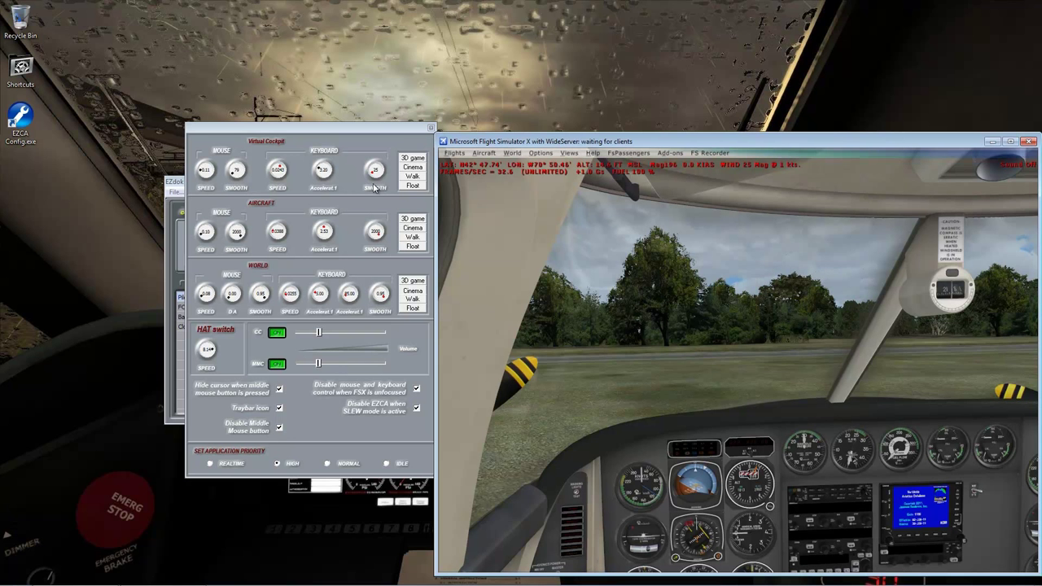
{"action": "key", "text": "Escape"}
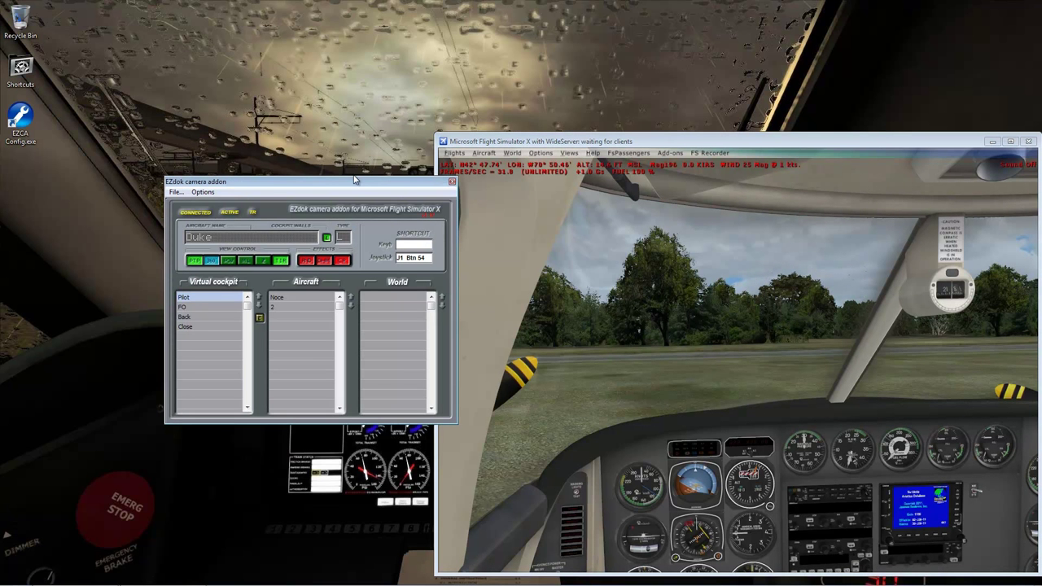
Move the addon window clear of the simulator, review the key and button definitions and close them.
{"action": "left_click_drag", "start_coordinate": [350, 185], "coordinate": [270, 178]}
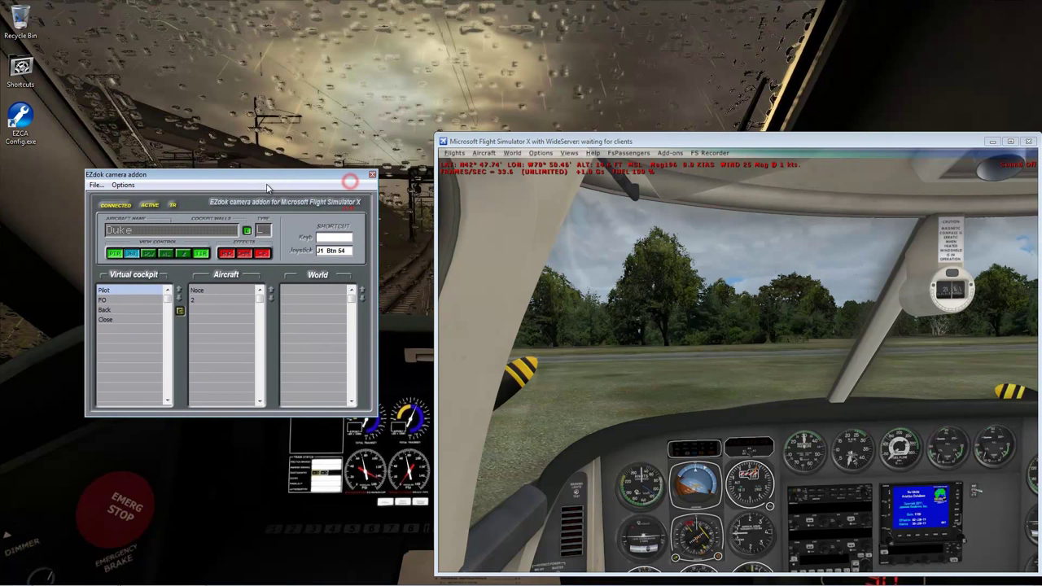
{"action": "left_click", "coordinate": [123, 186]}
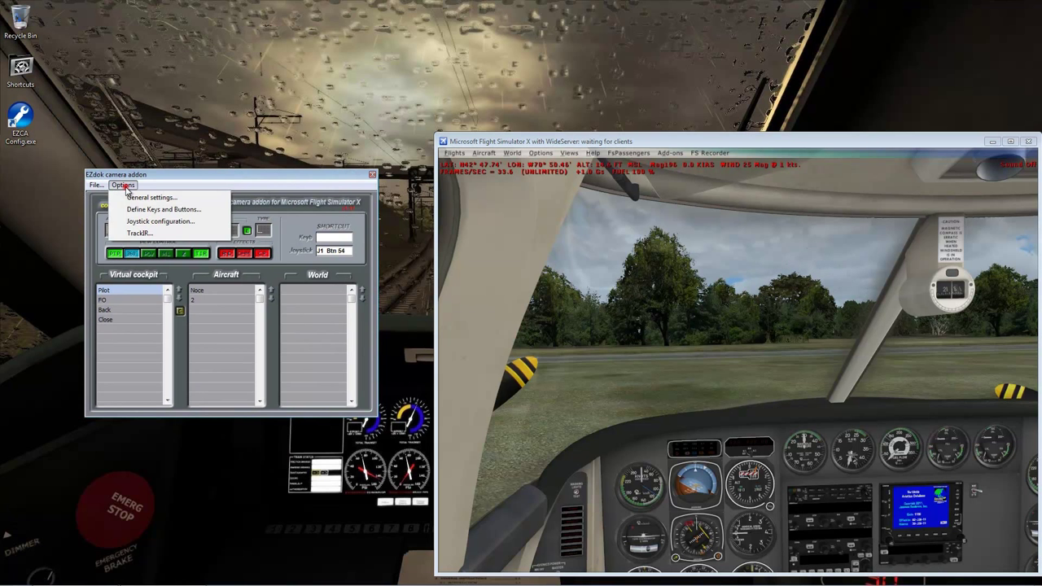
{"action": "left_click", "coordinate": [157, 210]}
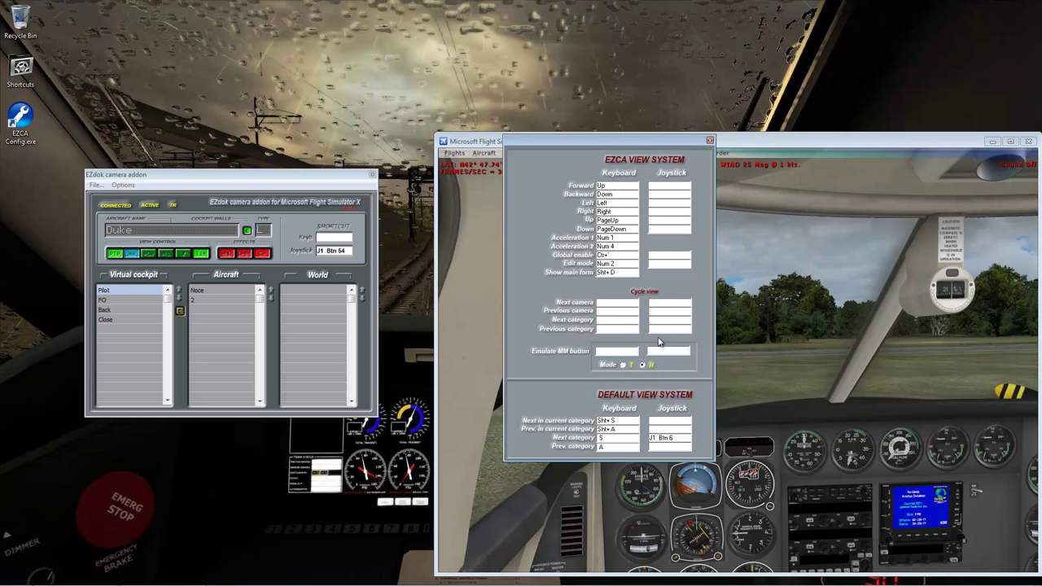
{"action": "left_click", "coordinate": [709, 141]}
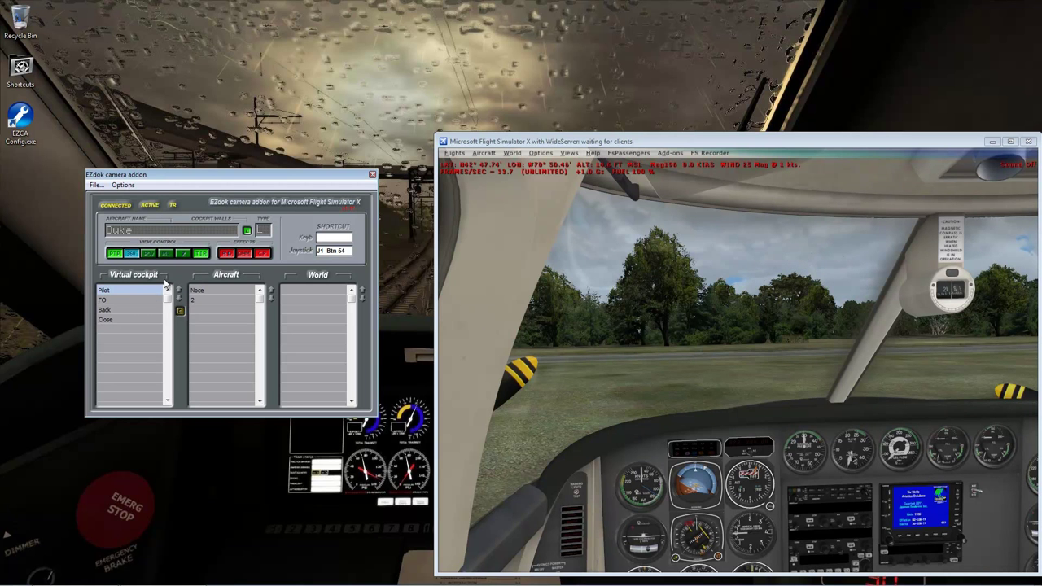
Switch through the FO and Close cockpit cameras and aircraft camera 2, and return to the Close camera.
{"action": "left_click", "coordinate": [124, 301]}
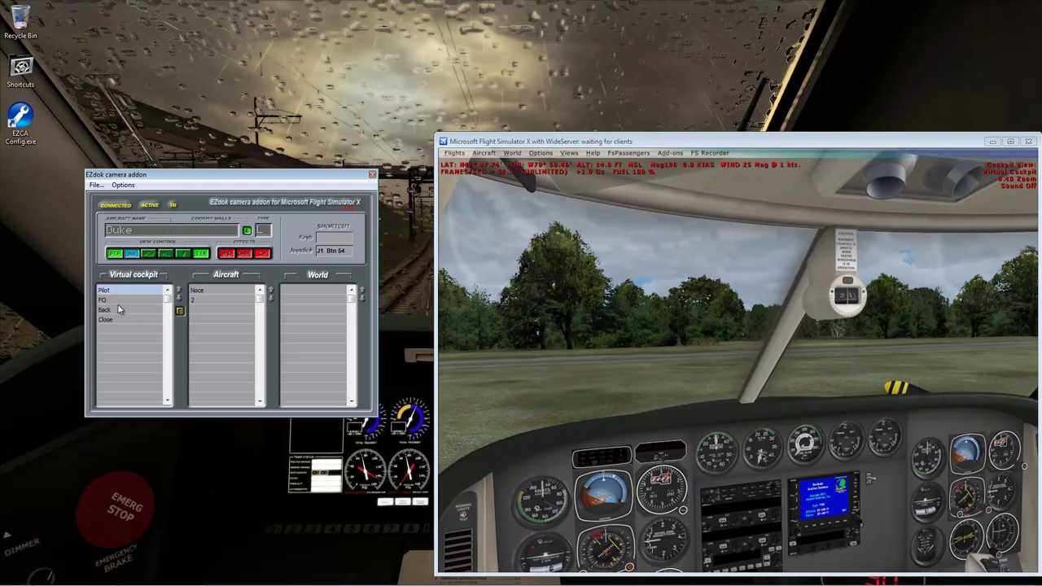
{"action": "left_click", "coordinate": [180, 313]}
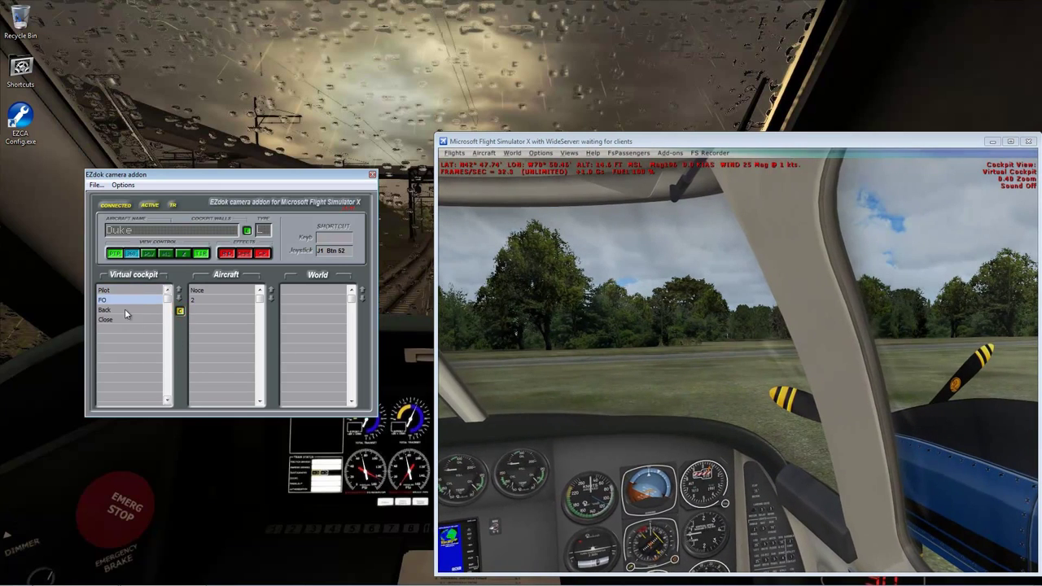
{"action": "left_click", "coordinate": [108, 320]}
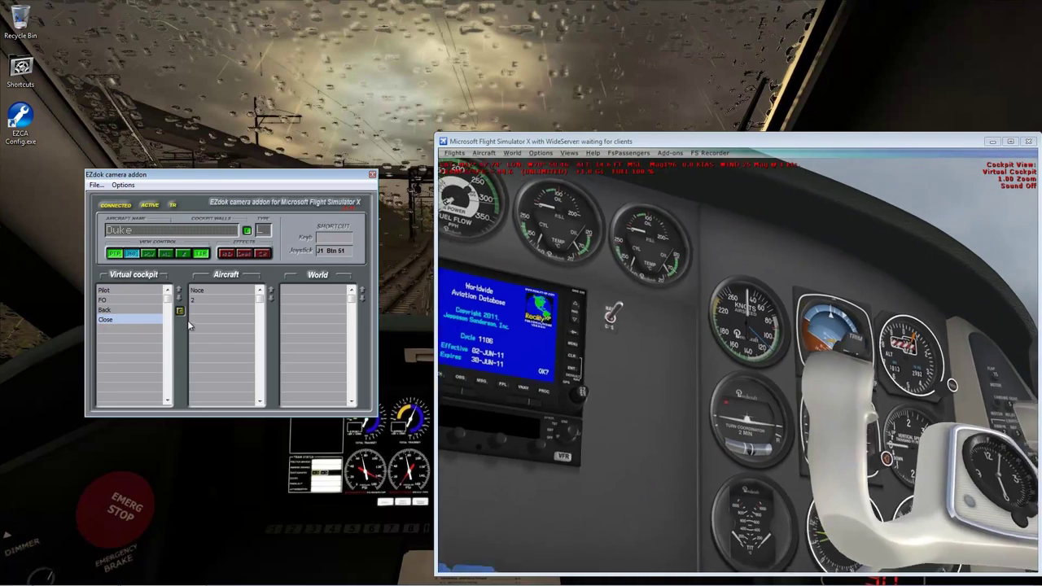
{"action": "left_click", "coordinate": [203, 301]}
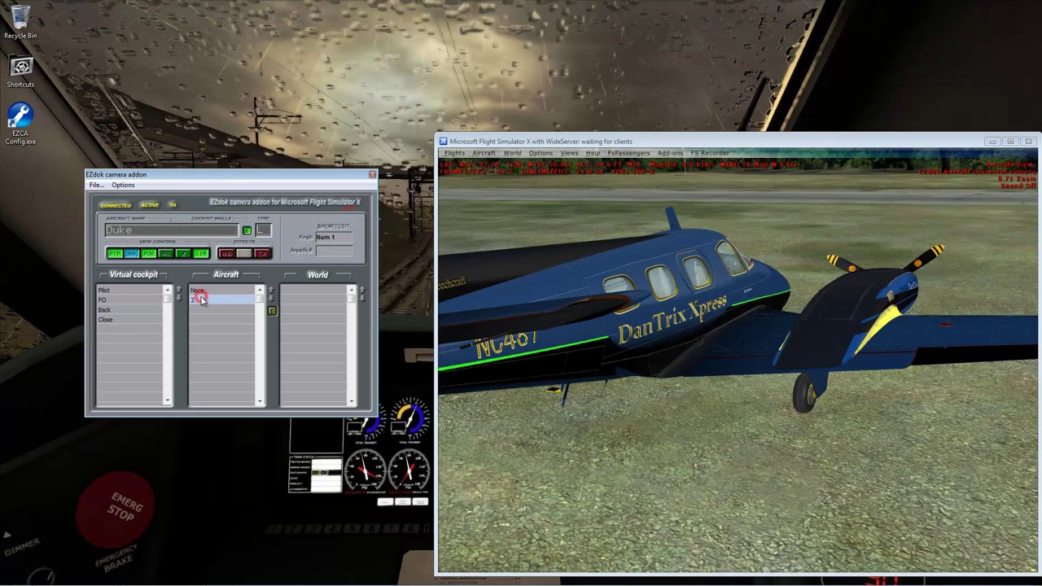
{"action": "left_click", "coordinate": [272, 311]}
{"action": "left_click", "coordinate": [105, 319]}
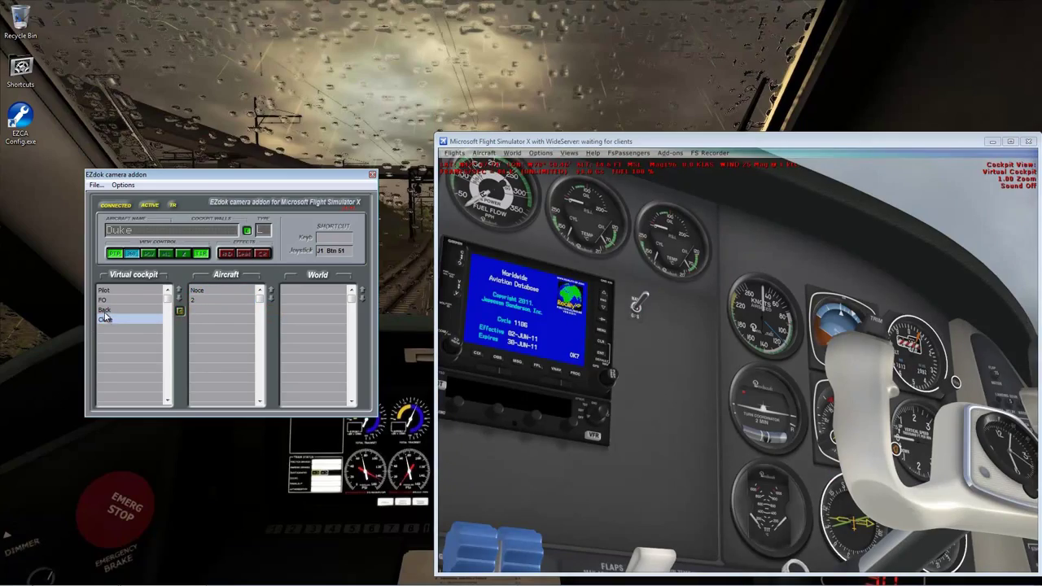
Switch through the Back cockpit camera to the Pilot camera, turn off the flight information text and minimise the simulator.
{"action": "left_click", "coordinate": [105, 309]}
{"action": "left_click", "coordinate": [104, 291]}
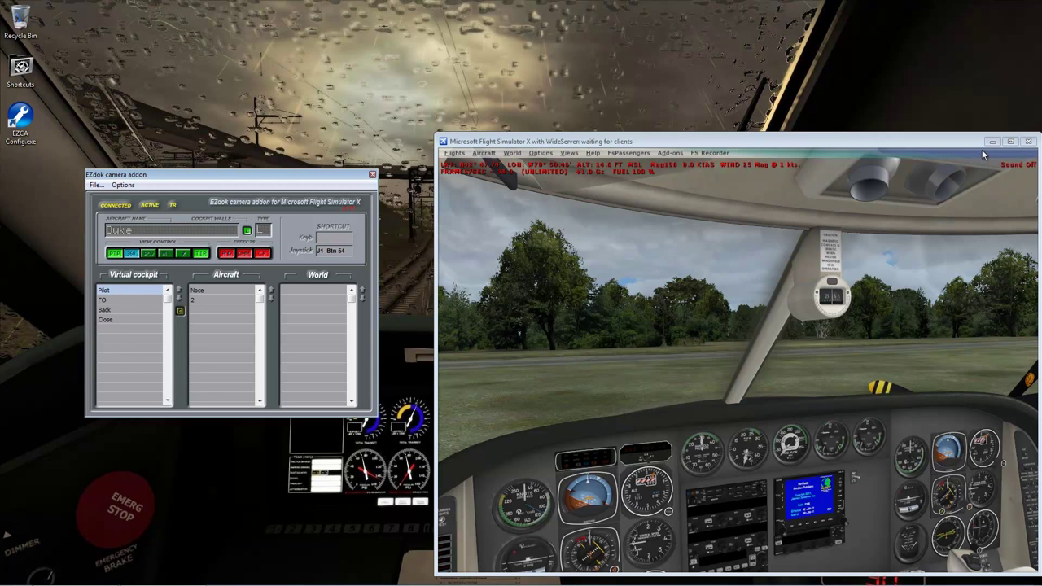
{"action": "key", "text": "shift+z"}
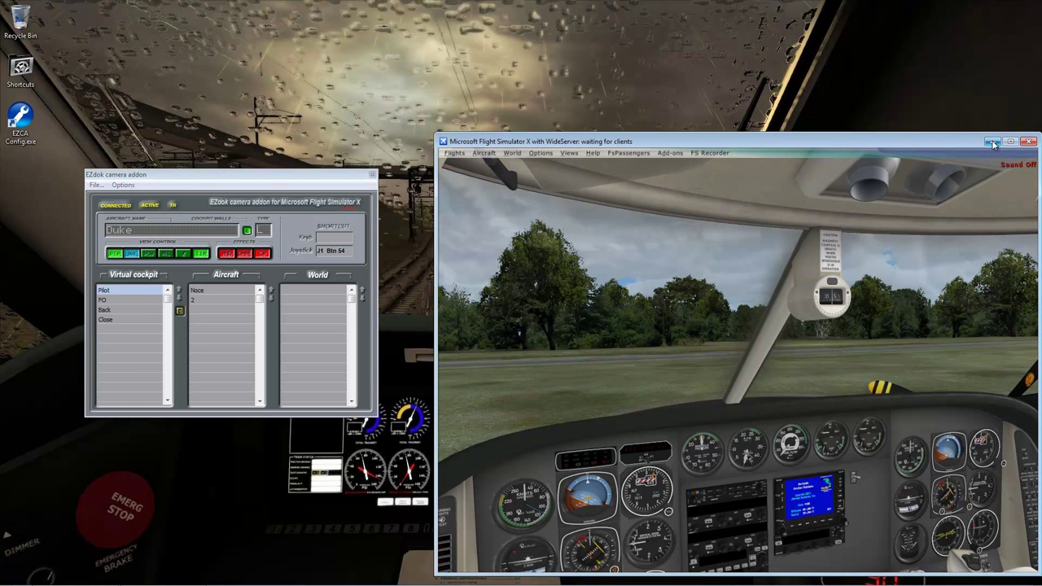
{"action": "key", "text": "alt+Tab"}
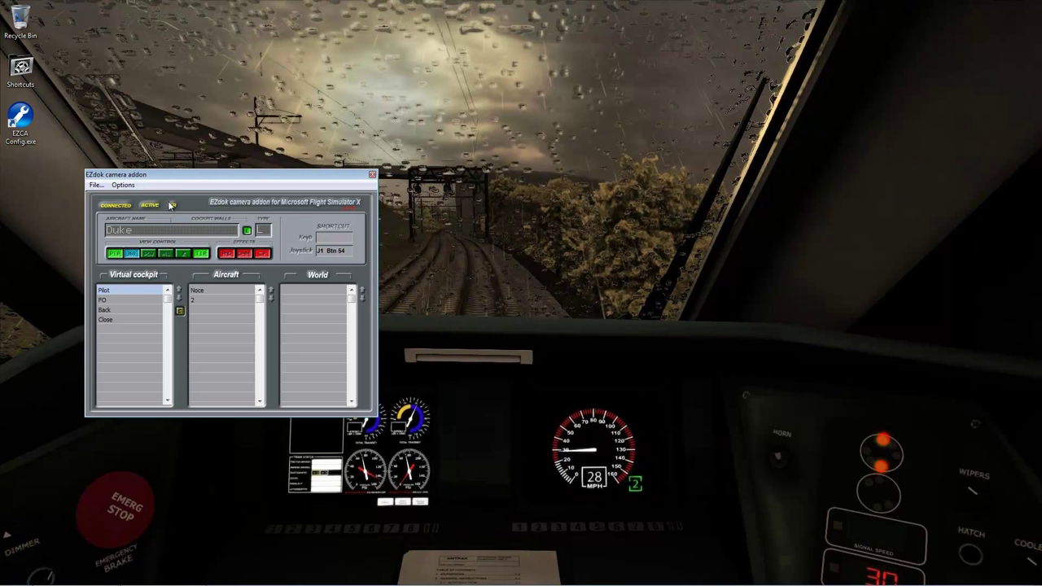
Centre the addon window, review the X, Y and Z camera position limits of the cockpit walls, and toggle the walls off and on.
{"action": "left_click_drag", "start_coordinate": [190, 176], "coordinate": [460, 163]}
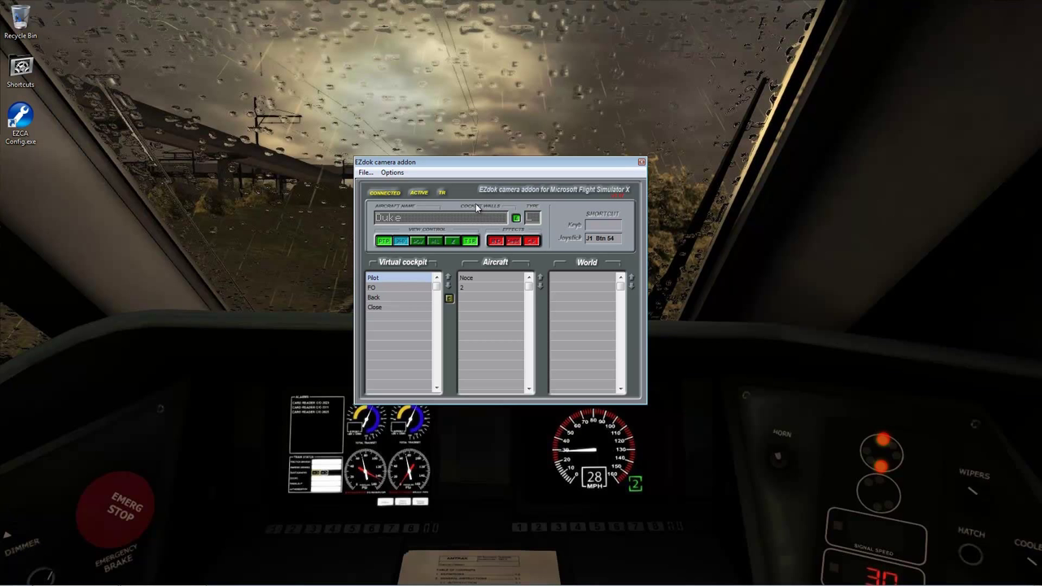
{"action": "left_click", "coordinate": [519, 218]}
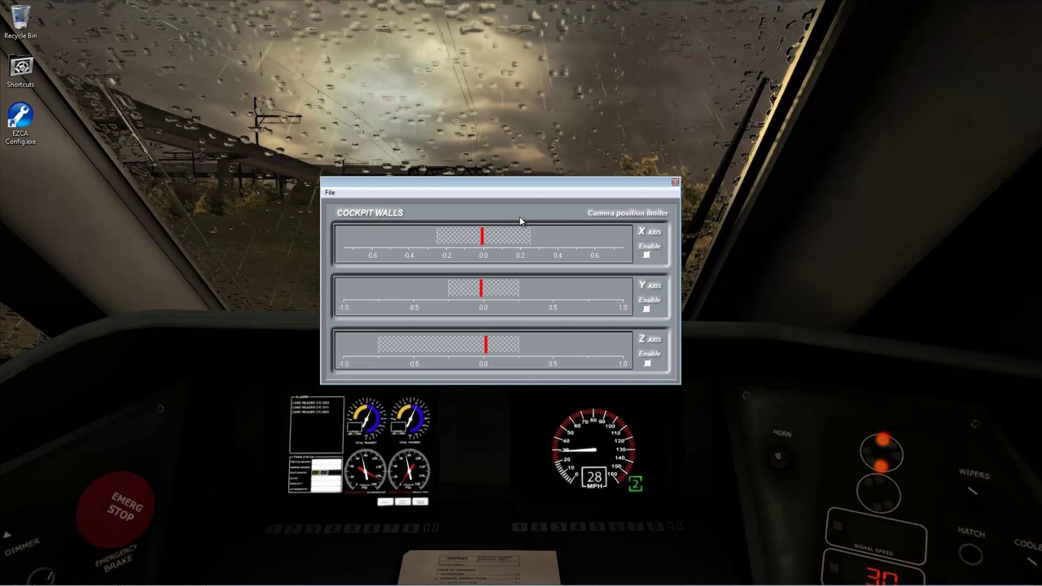
{"action": "left_click_drag", "start_coordinate": [532, 189], "coordinate": [501, 152]}
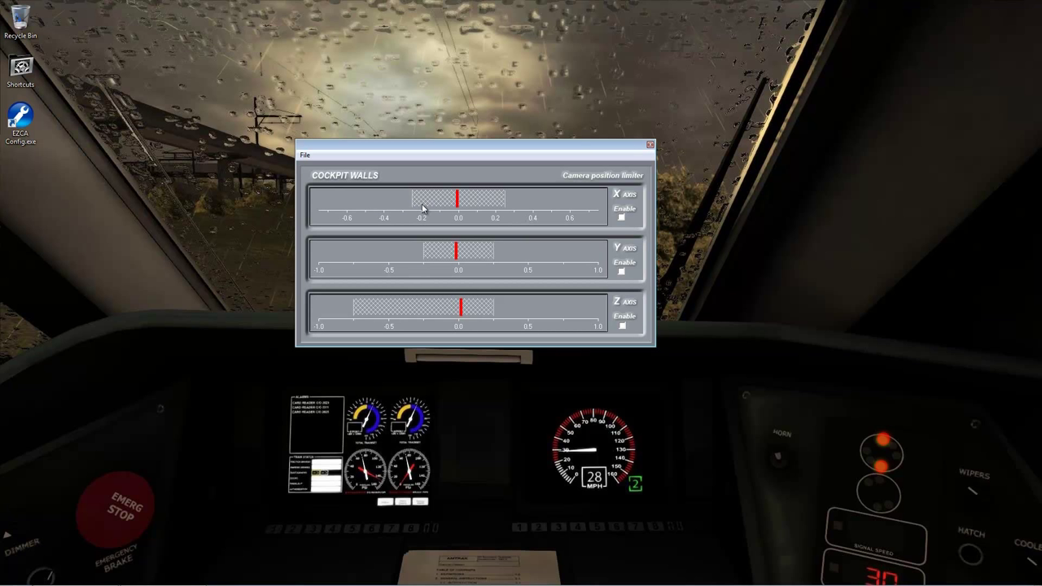
{"action": "left_click", "coordinate": [650, 144]}
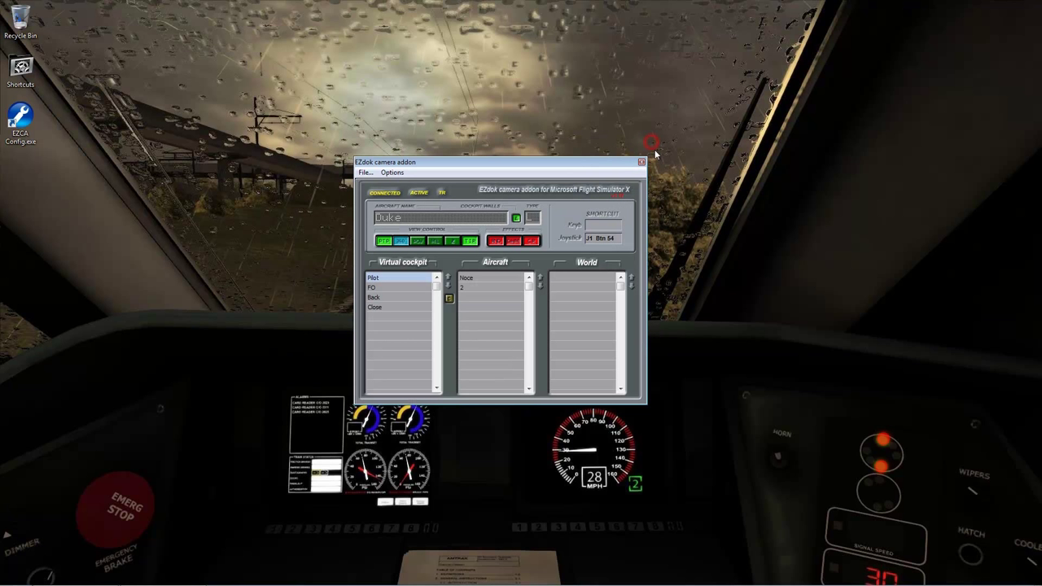
{"action": "left_click", "coordinate": [516, 218]}
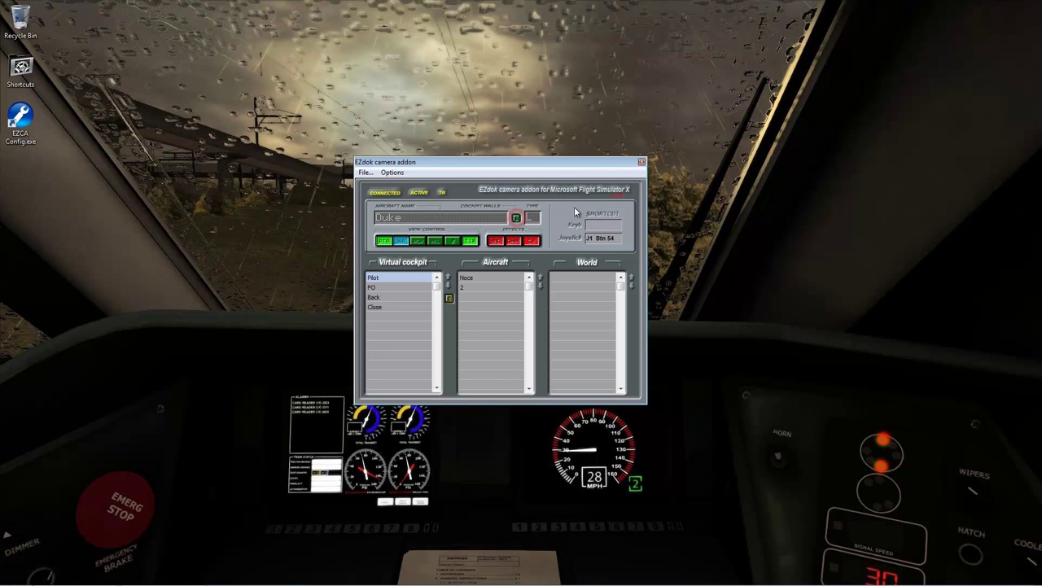
{"action": "left_click", "coordinate": [516, 218]}
{"action": "left_click", "coordinate": [516, 219]}
Restore the simulator beside the addon window and compare the FO and Pilot cameras with PTP view control off and on.
{"action": "left_click", "coordinate": [163, 575]}
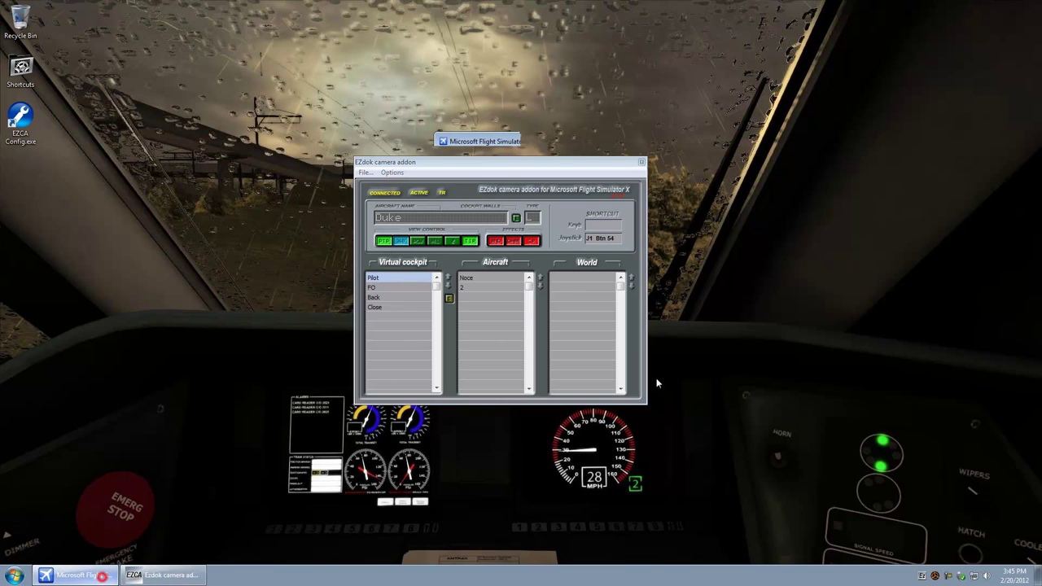
{"action": "left_click", "coordinate": [404, 163]}
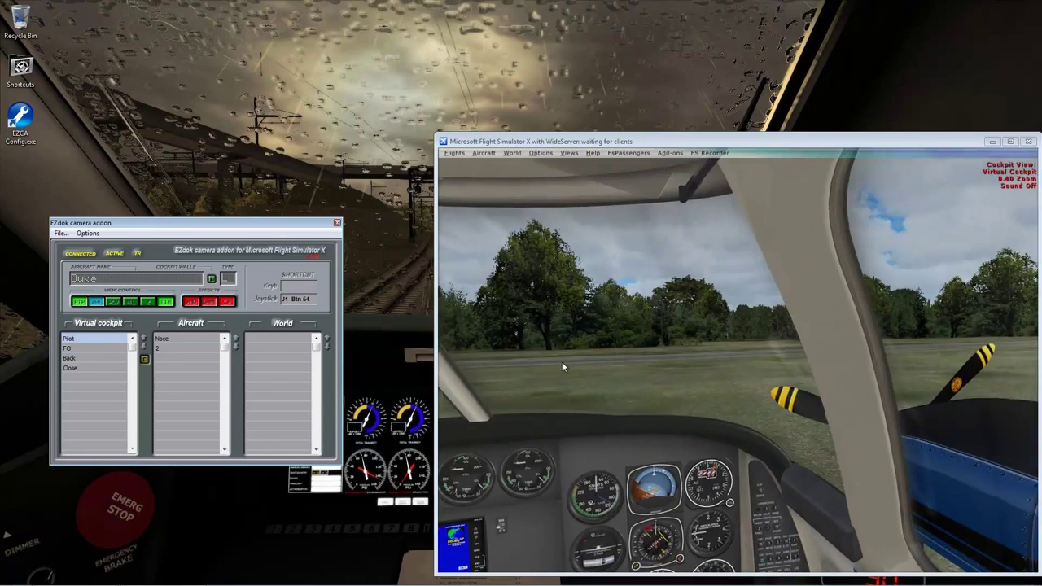
{"action": "left_click", "coordinate": [69, 347]}
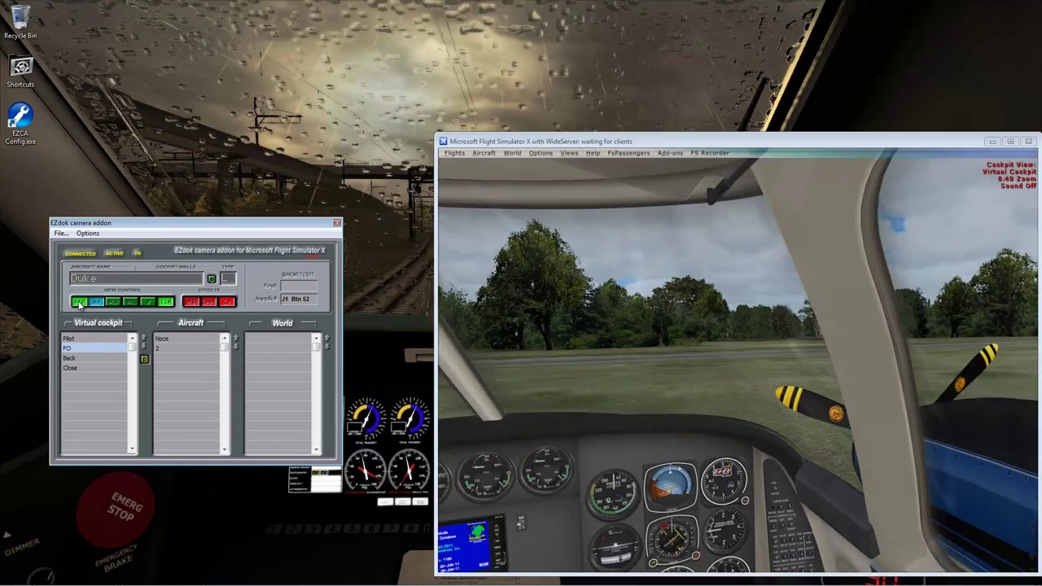
{"action": "left_click", "coordinate": [79, 302]}
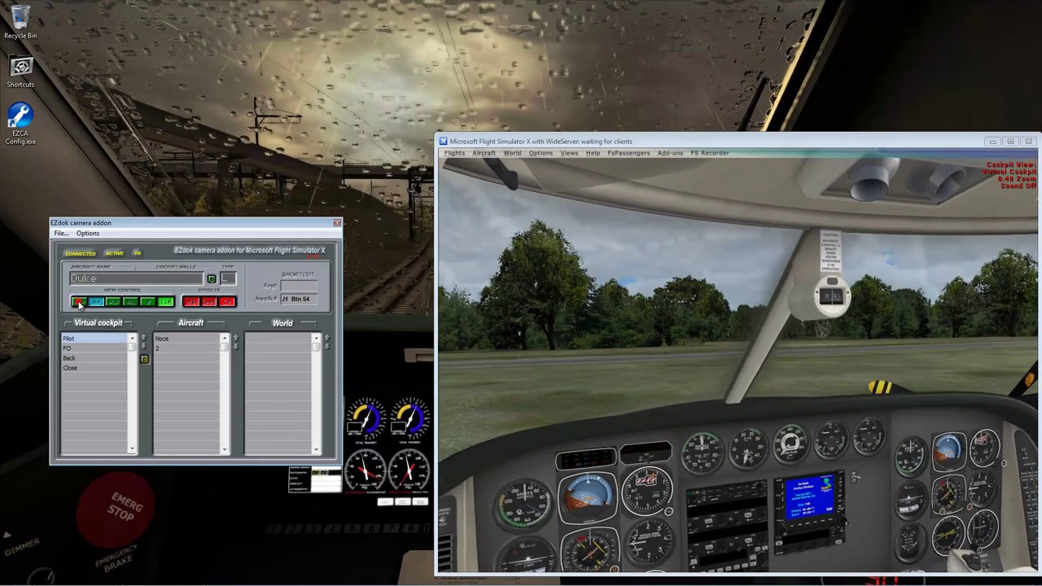
{"action": "left_click", "coordinate": [79, 302]}
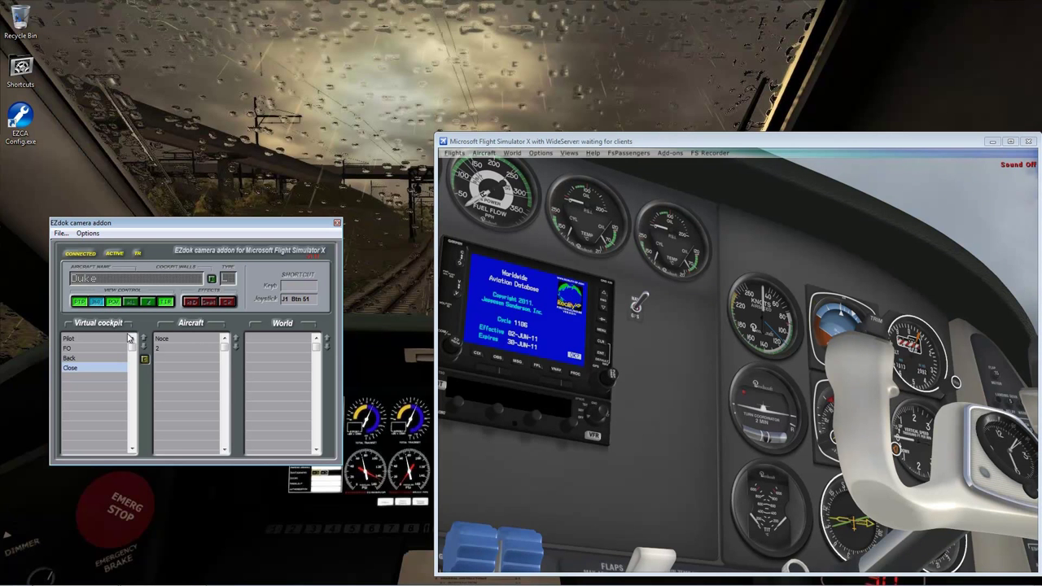
Select aircraft camera 2 and fly it forward past the fuselage until only the grass ahead is in view.
{"action": "left_click", "coordinate": [165, 350]}
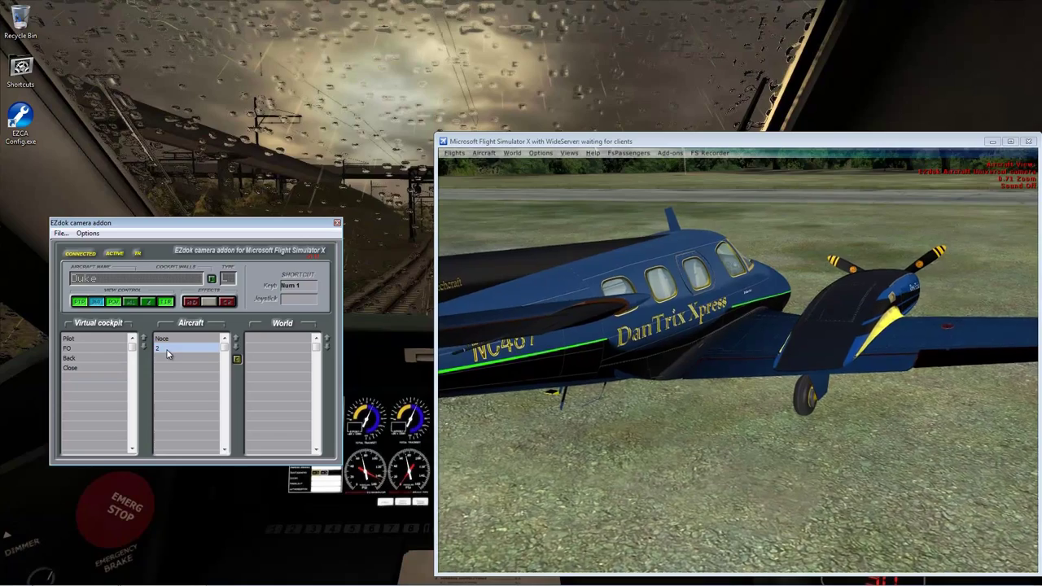
{"action": "key", "text": "Up"}
{"action": "key", "text": "Up"}
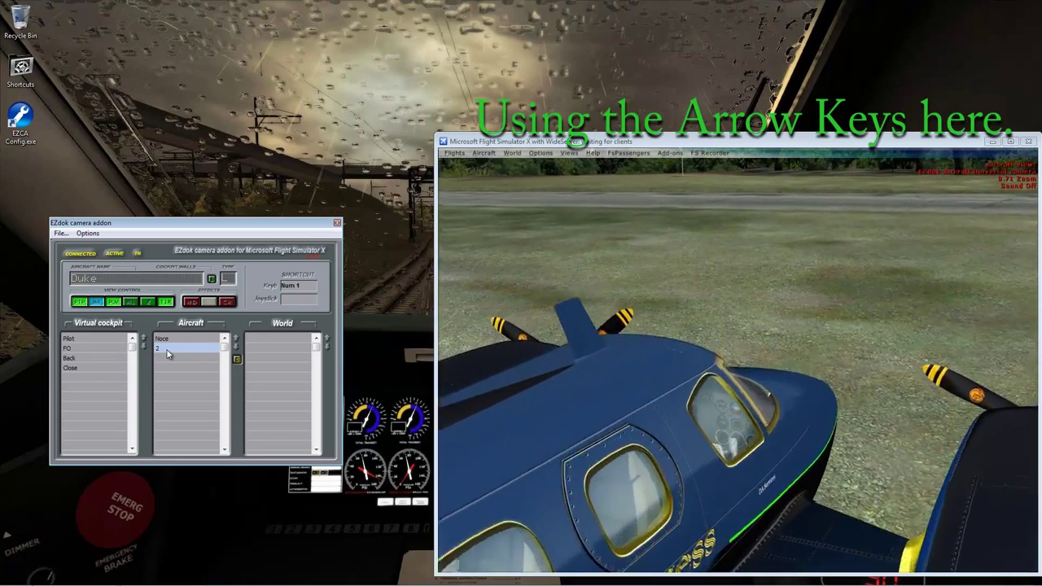
{"action": "key", "text": "Up"}
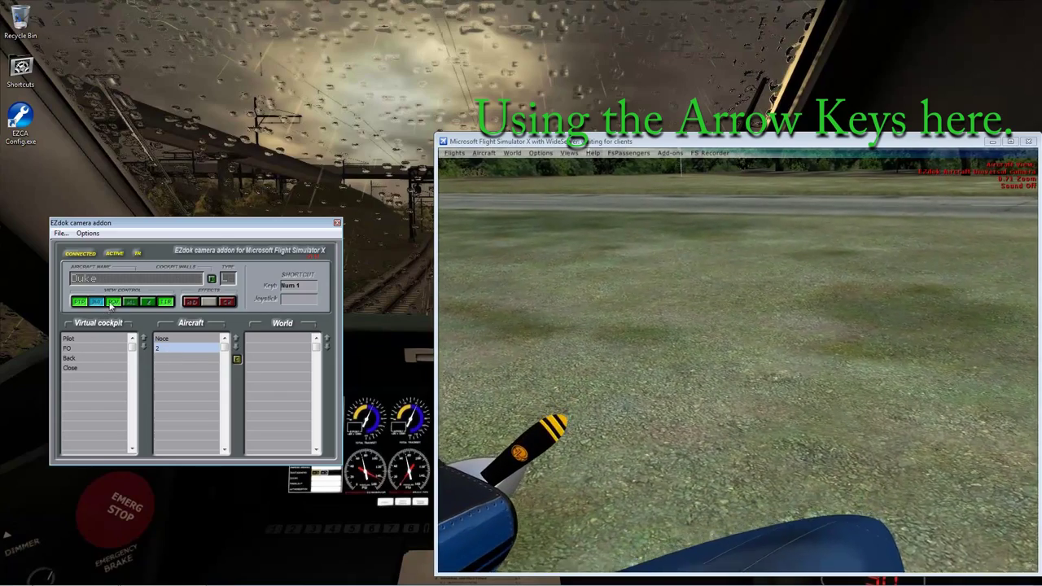
{"action": "key", "text": "Up"}
{"action": "key", "text": "Up"}
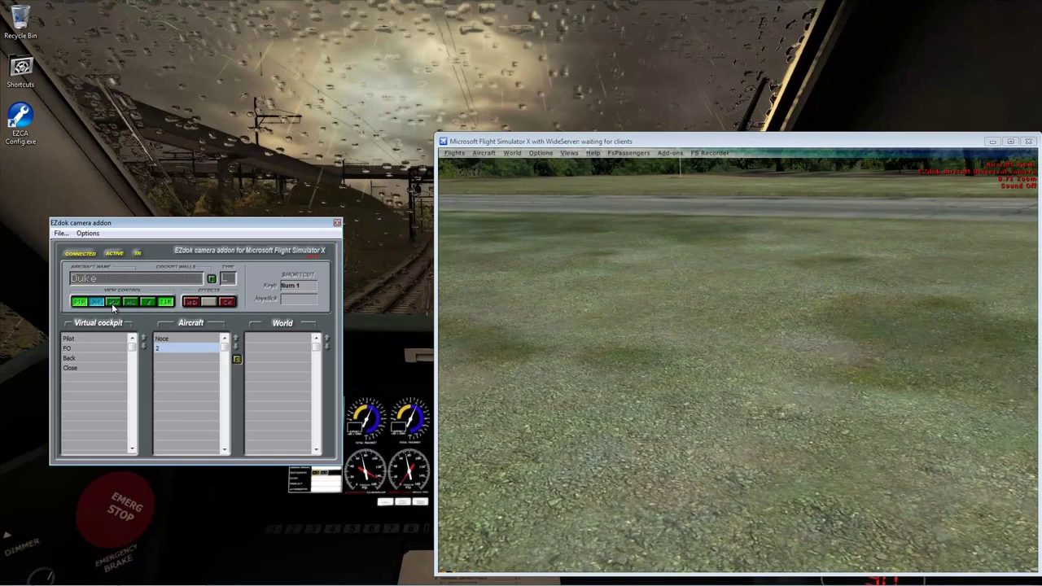
Turn POV view control back on, pull aircraft camera 2 back behind the airplane and toggle the adjacent view control.
{"action": "left_click", "coordinate": [112, 303]}
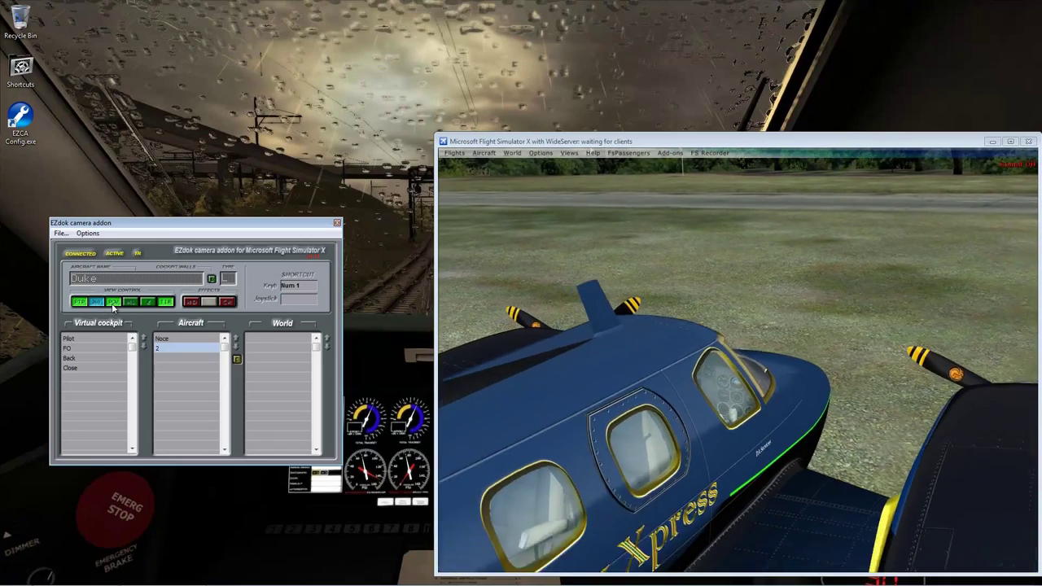
{"action": "key", "text": "Down"}
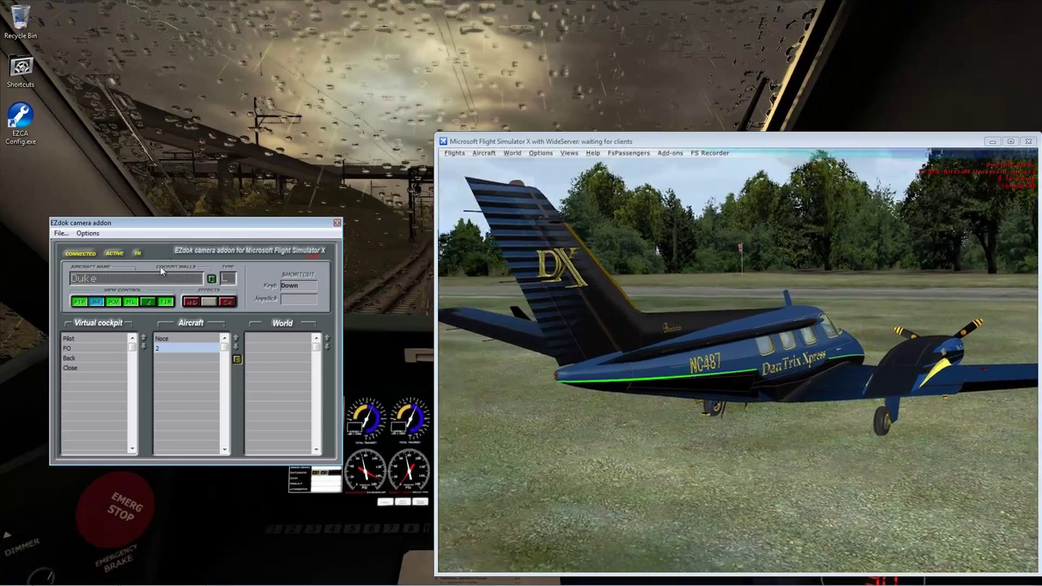
{"action": "left_click", "coordinate": [130, 302]}
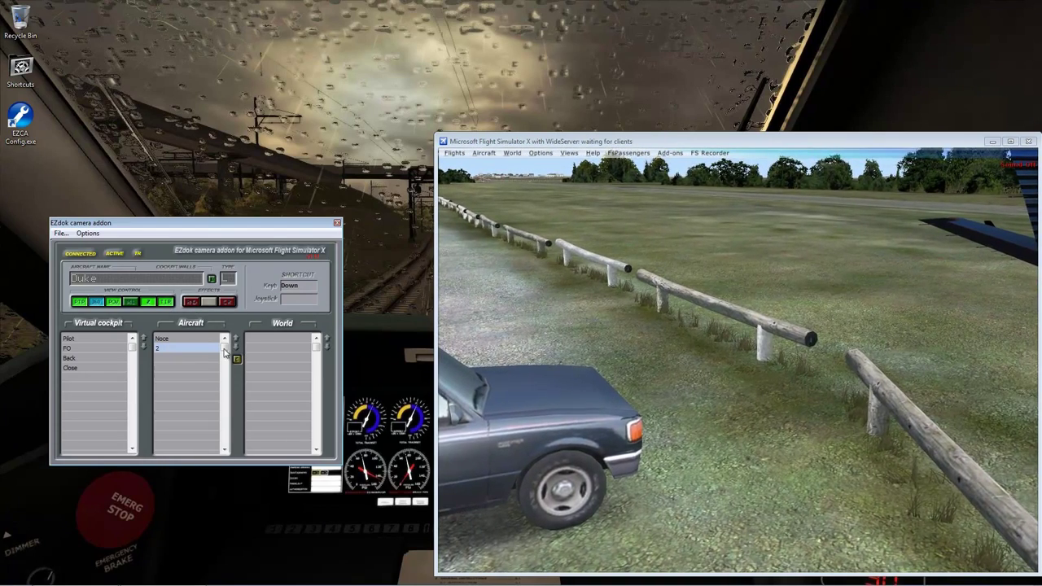
Switch through the empty World slot and aircraft camera 2 to the FO cockpit camera.
{"action": "left_click", "coordinate": [279, 348]}
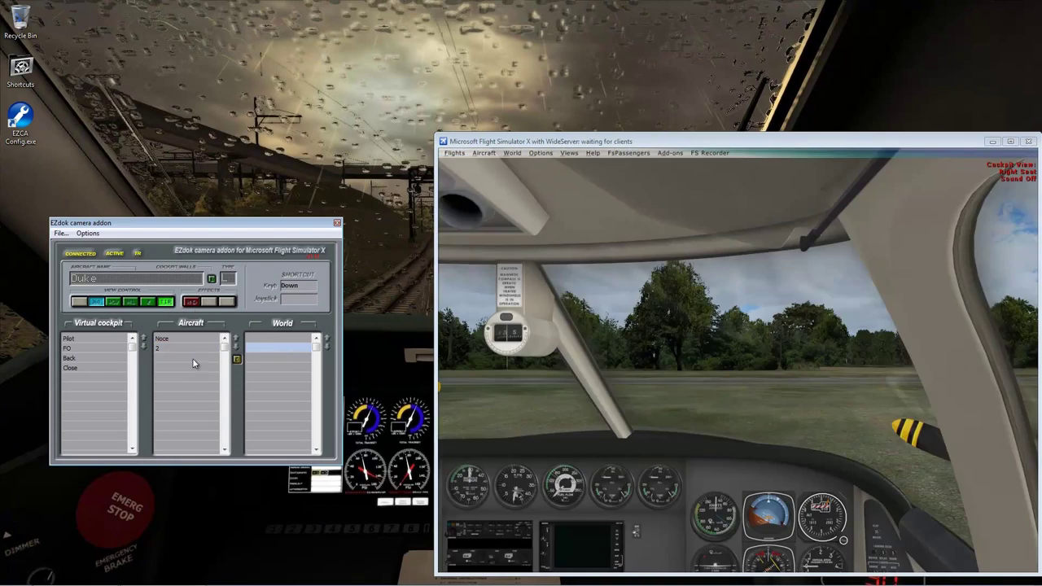
{"action": "left_click", "coordinate": [192, 349]}
{"action": "left_click", "coordinate": [81, 348]}
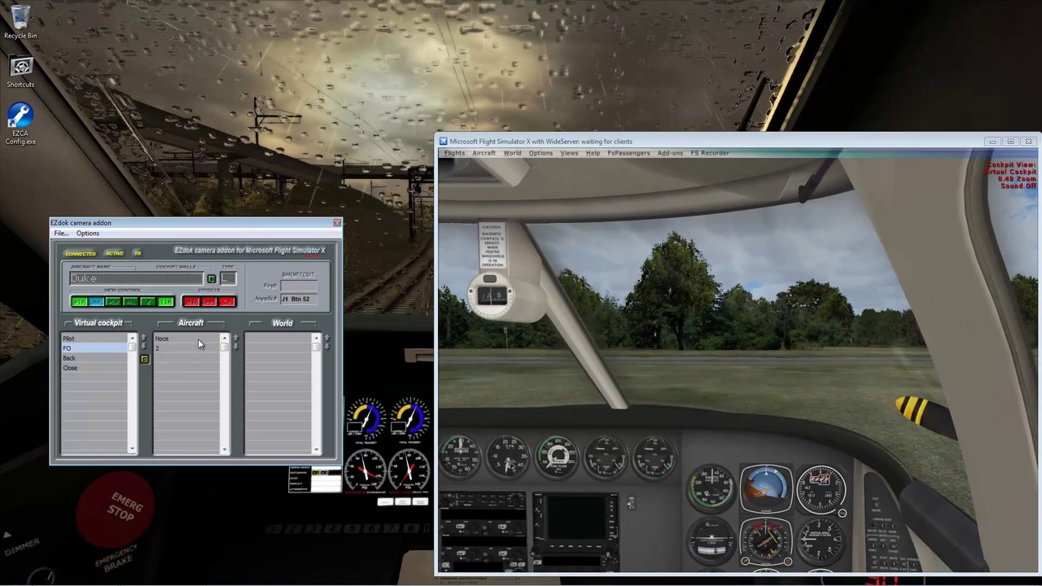
Try the effects toggles on the FO and Noce cameras and switch to the Back cockpit camera.
{"action": "left_click", "coordinate": [190, 302]}
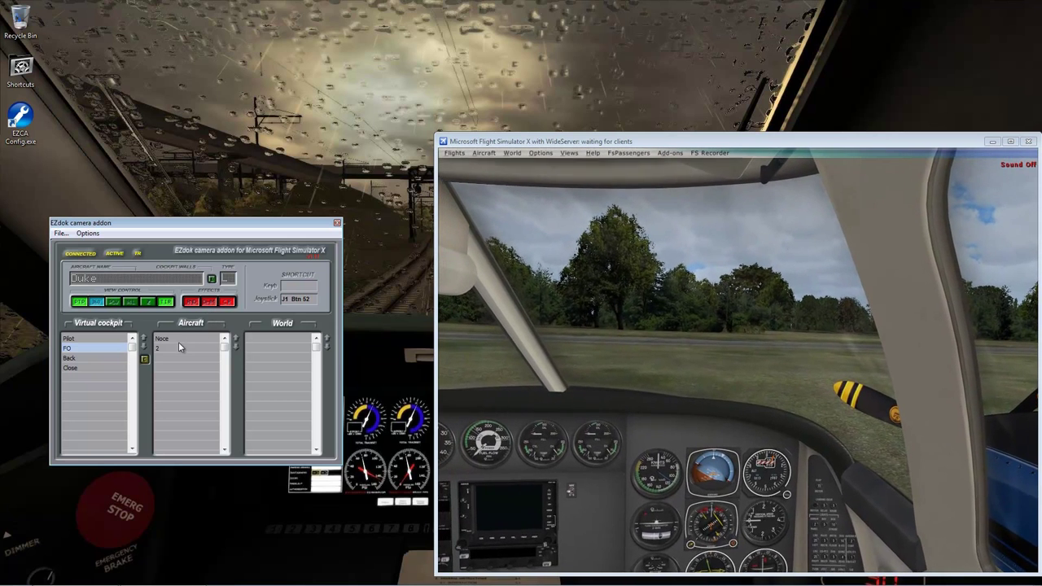
{"action": "left_click", "coordinate": [177, 341]}
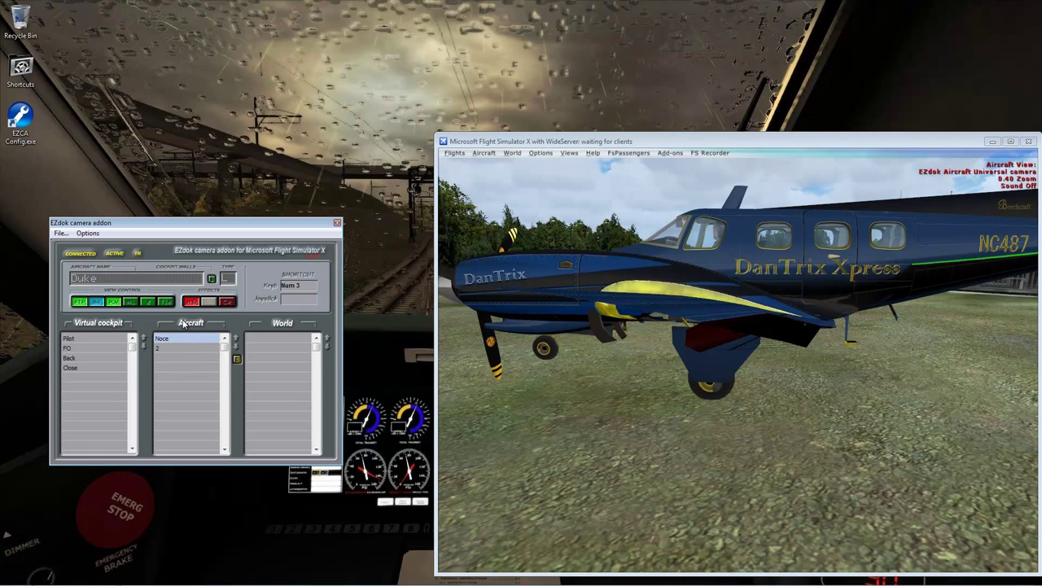
{"action": "left_click", "coordinate": [228, 302]}
{"action": "left_click", "coordinate": [102, 360]}
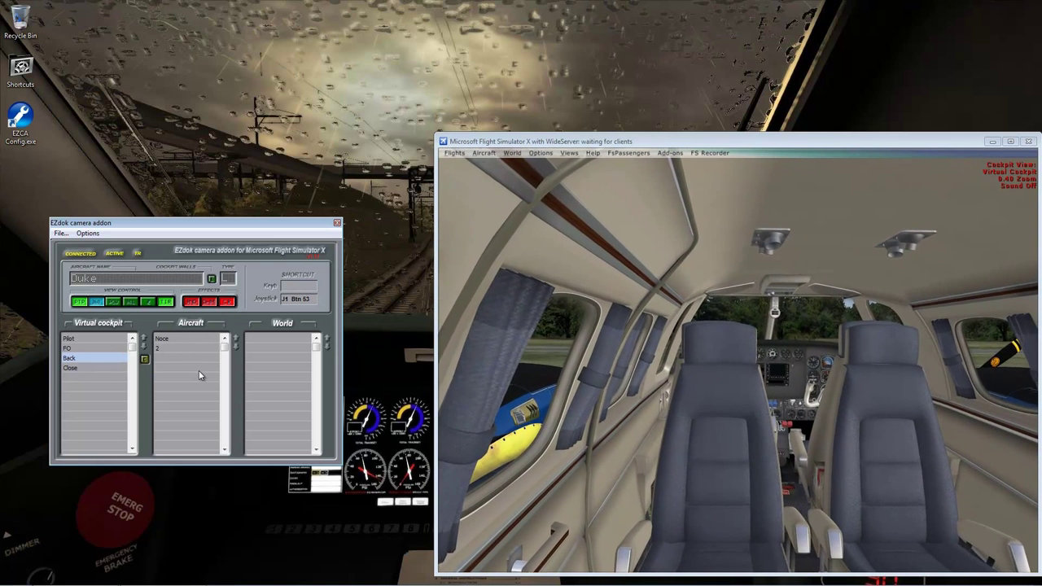
Examine the signal generators, body and head mixing and global gain of the ground profile effect for the Back camera.
{"action": "left_click", "coordinate": [192, 303]}
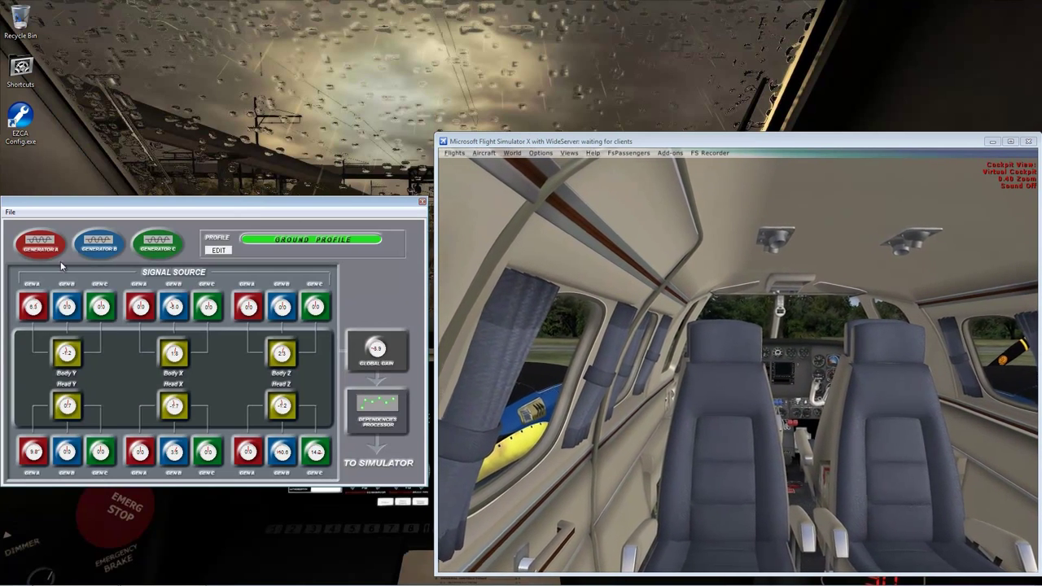
{"action": "left_click_drag", "start_coordinate": [297, 212], "coordinate": [318, 172]}
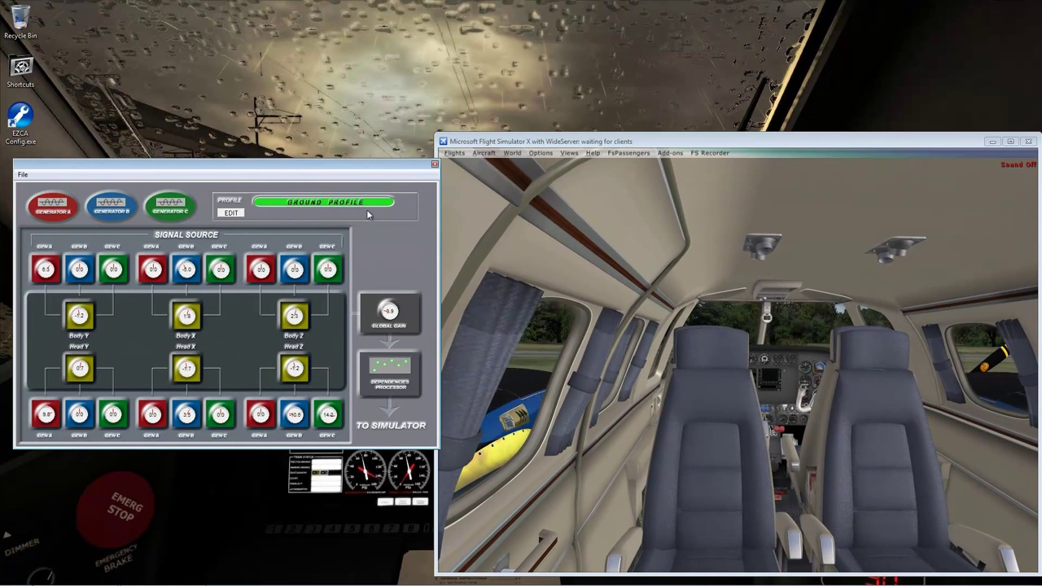
{"action": "left_click", "coordinate": [433, 165]}
Set the main level of the Back camera's G-load and landing effects to 0.54 and close those settings.
{"action": "left_click", "coordinate": [209, 298]}
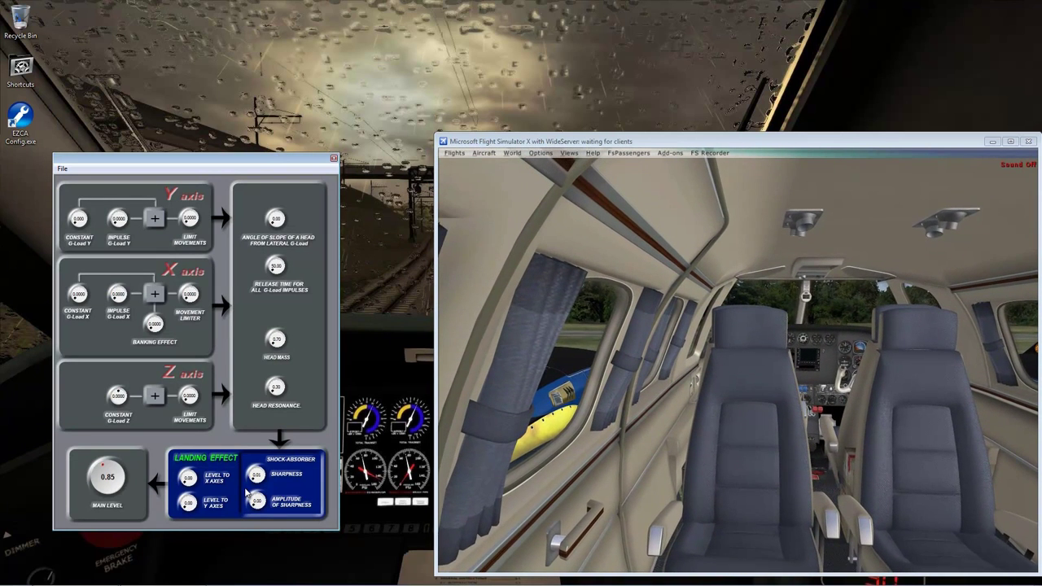
{"action": "left_click_drag", "start_coordinate": [101, 468], "coordinate": [102, 481]}
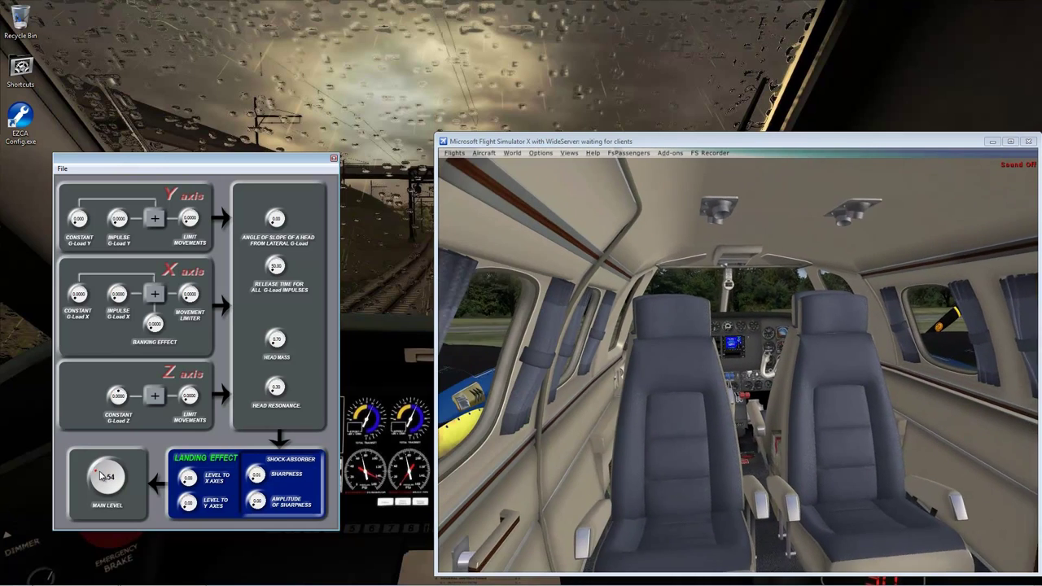
{"action": "left_click", "coordinate": [334, 159]}
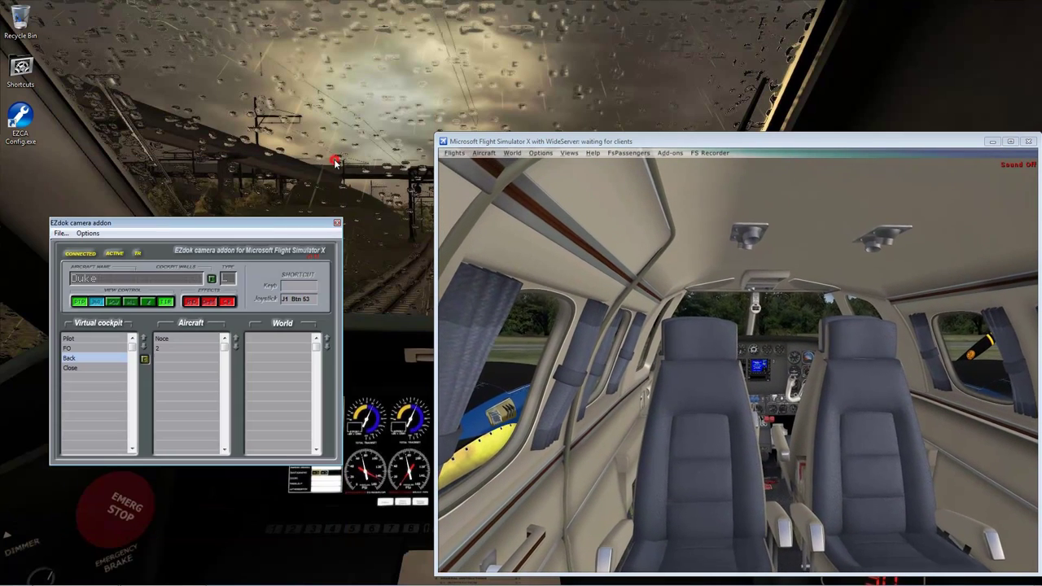
Bring up the addon window over the full-screen simulator and add a World camera named Test.
{"action": "left_click", "coordinate": [477, 141]}
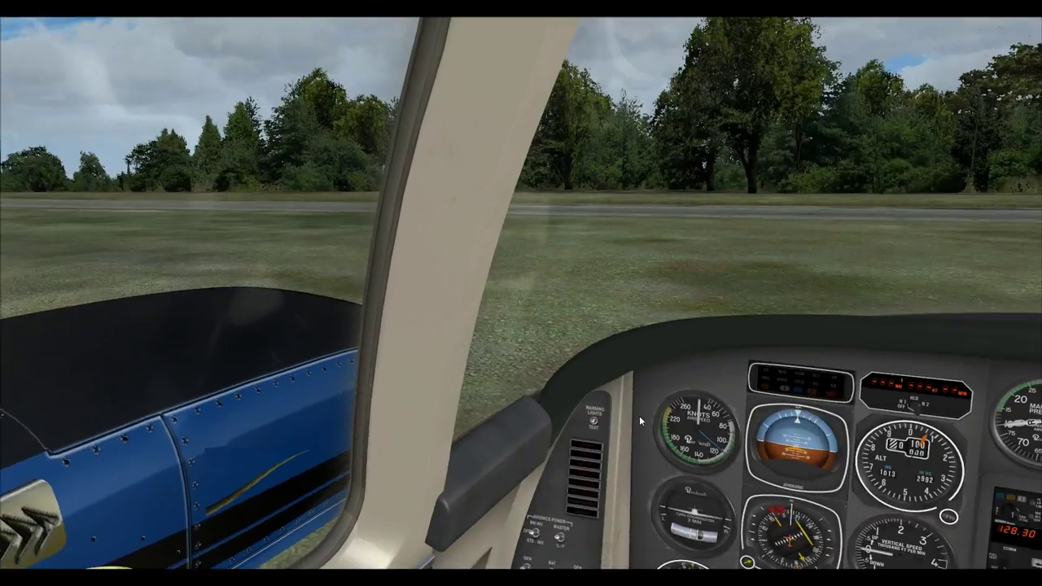
{"action": "key", "text": "ctrl+alt+e"}
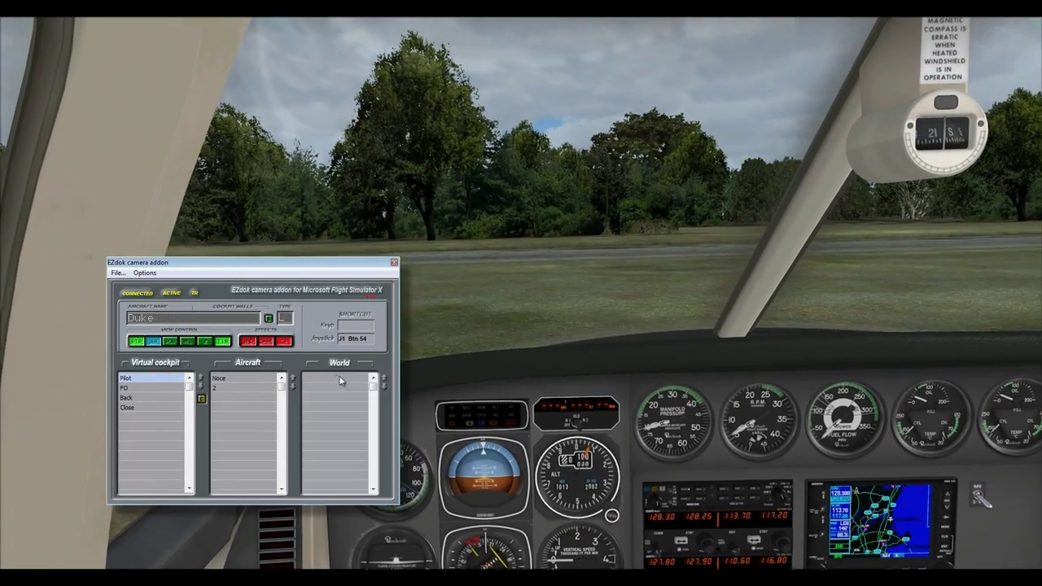
{"action": "left_click", "coordinate": [337, 378]}
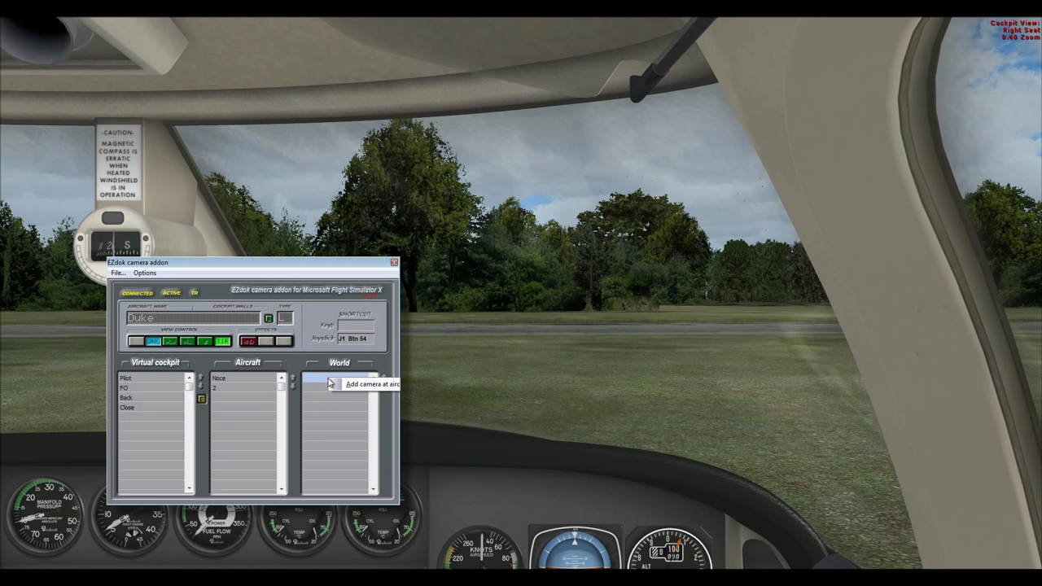
{"action": "left_click", "coordinate": [340, 388]}
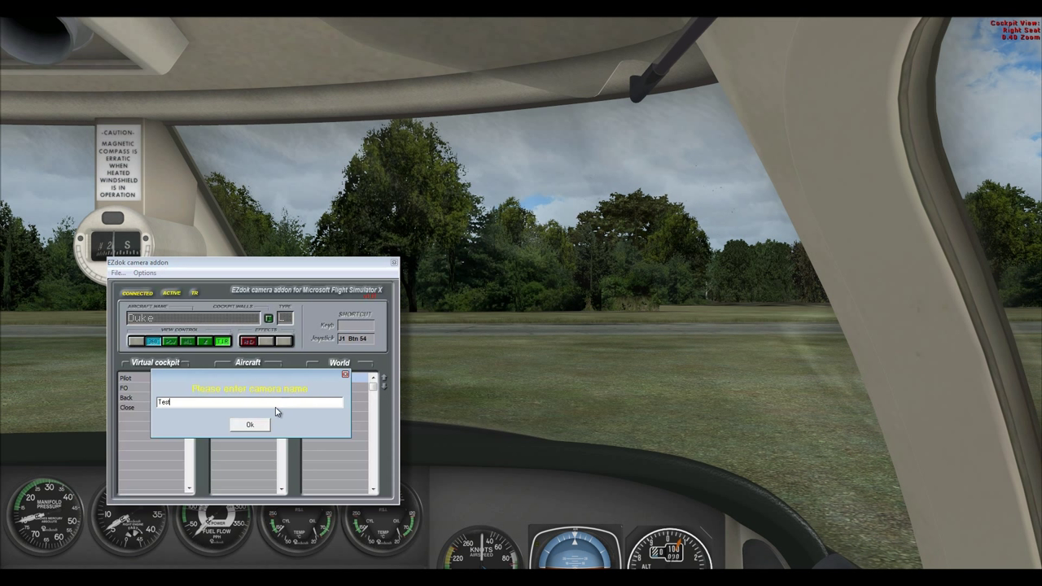
{"action": "left_click", "coordinate": [250, 424]}
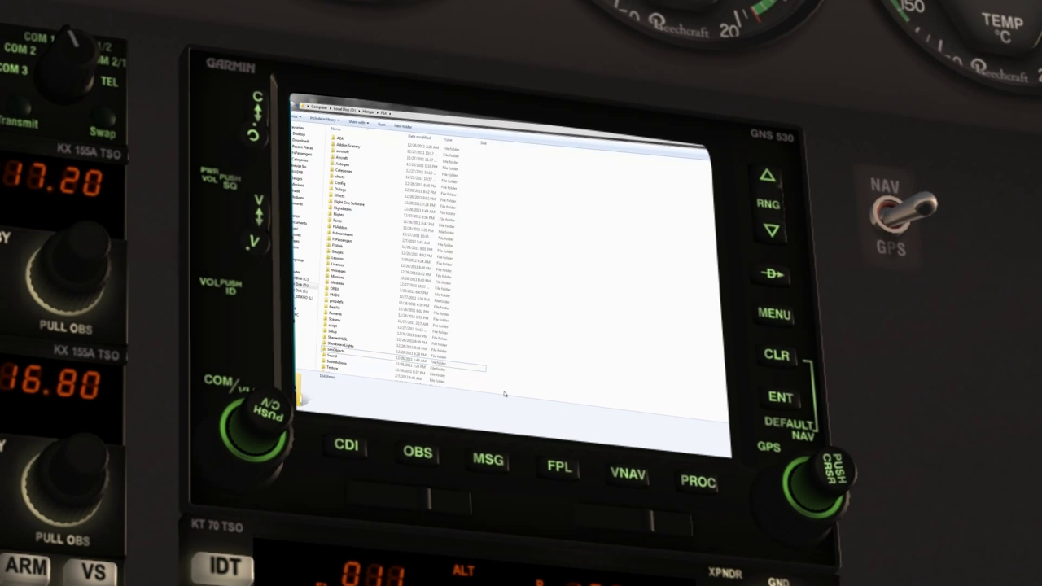
Open the aircraft.cfg file of the RealAir Duke B60 from the simulator's SimObjects Airplanes folder.
{"action": "double_click", "coordinate": [336, 351]}
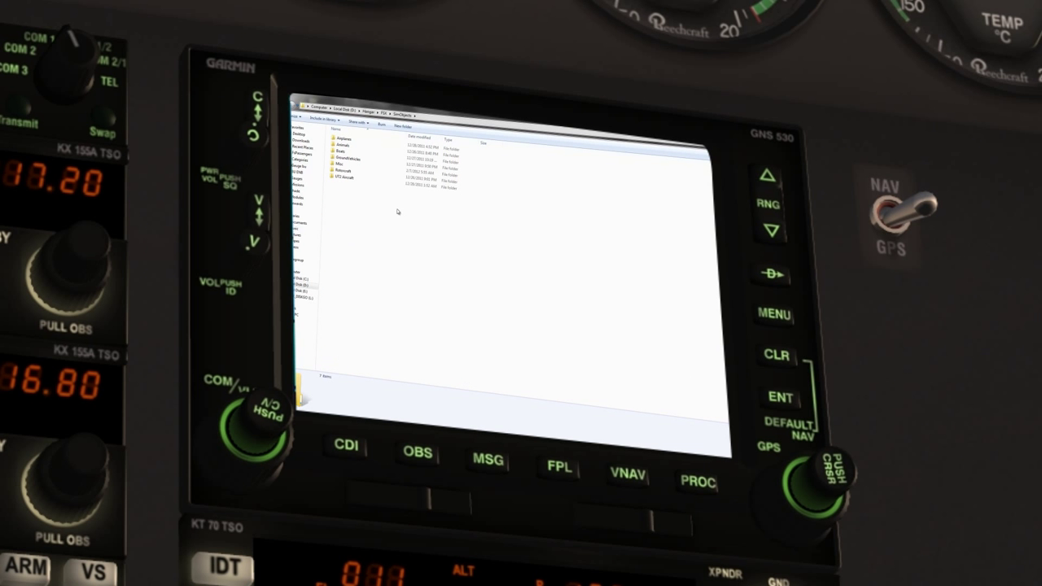
{"action": "left_click", "coordinate": [346, 139]}
{"action": "double_click", "coordinate": [346, 139]}
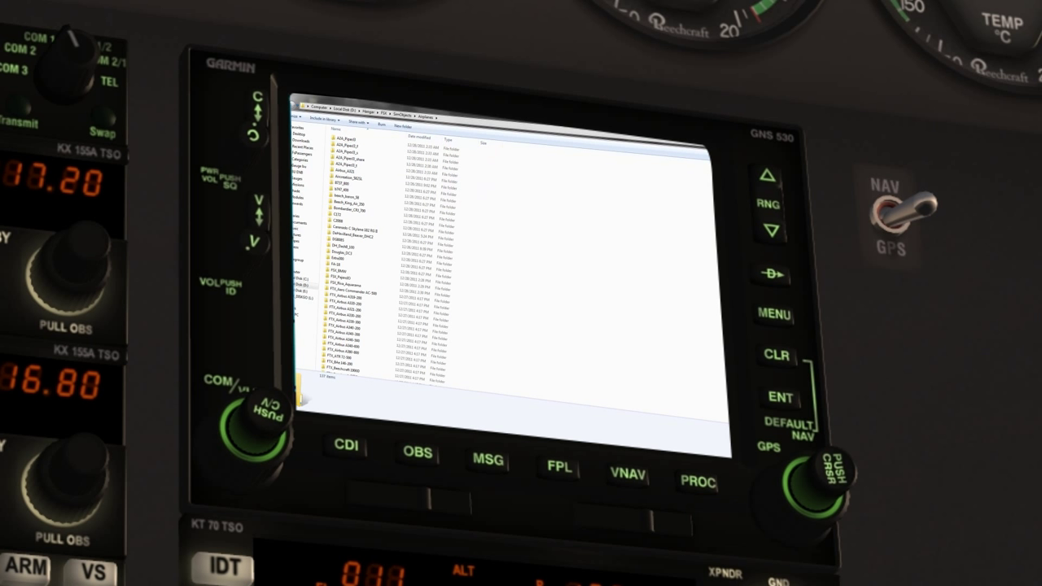
{"action": "scroll", "coordinate": [359, 372], "scroll_direction": "down", "scroll_amount": 10}
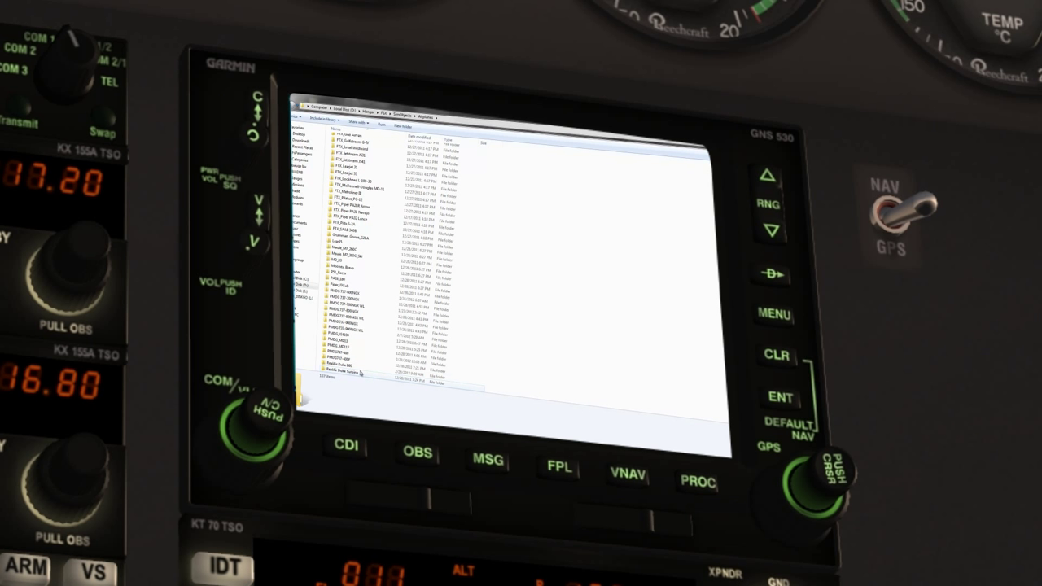
{"action": "double_click", "coordinate": [341, 365]}
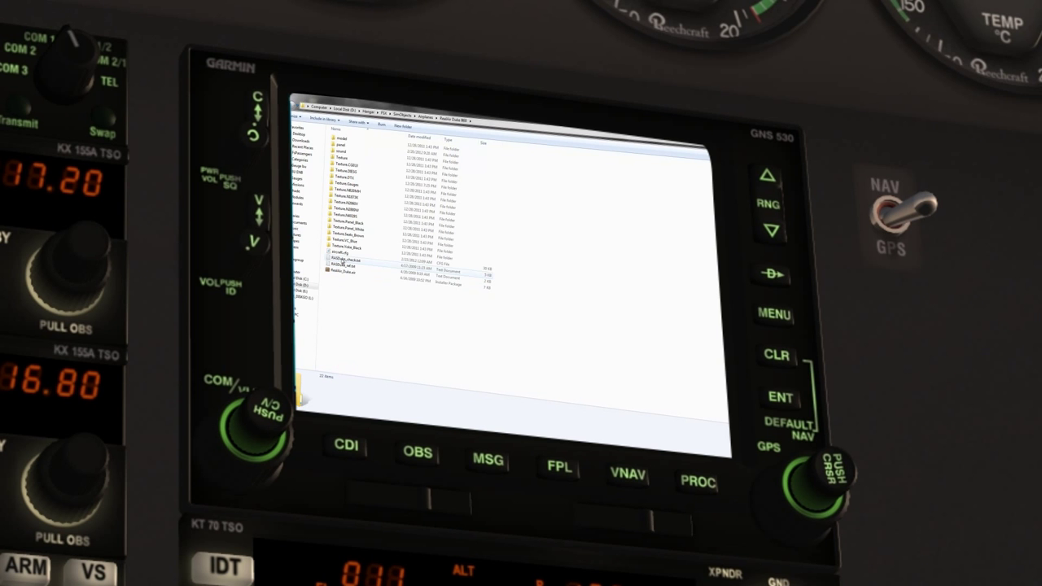
{"action": "double_click", "coordinate": [341, 253]}
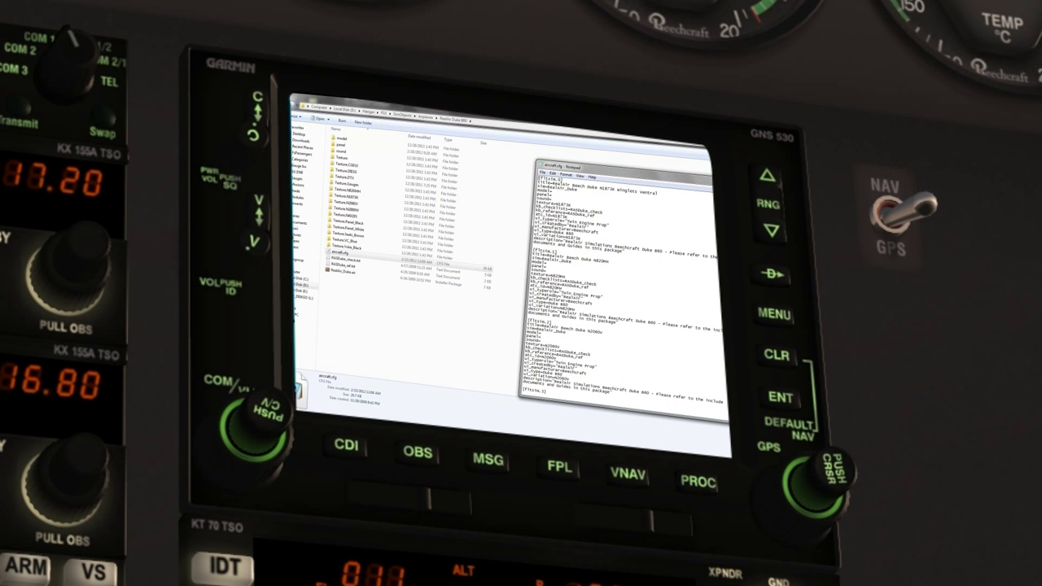
Delete the EZdok aircraft universal camera definition at the end of aircraft.cfg, then save and close the file.
{"action": "scroll", "coordinate": [622, 285], "scroll_direction": "down", "scroll_amount": 15}
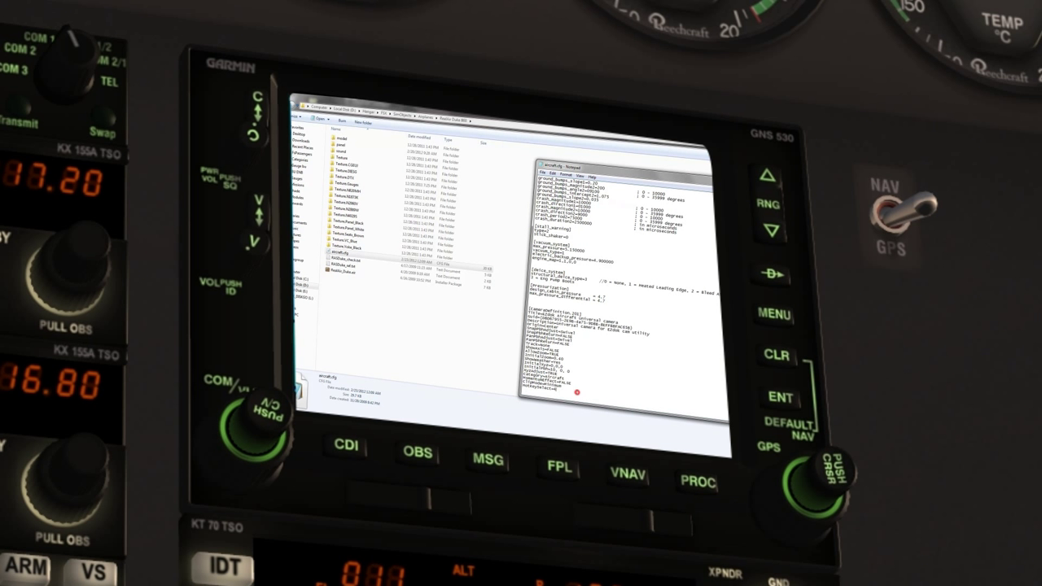
{"action": "left_click_drag", "start_coordinate": [577, 393], "coordinate": [522, 309]}
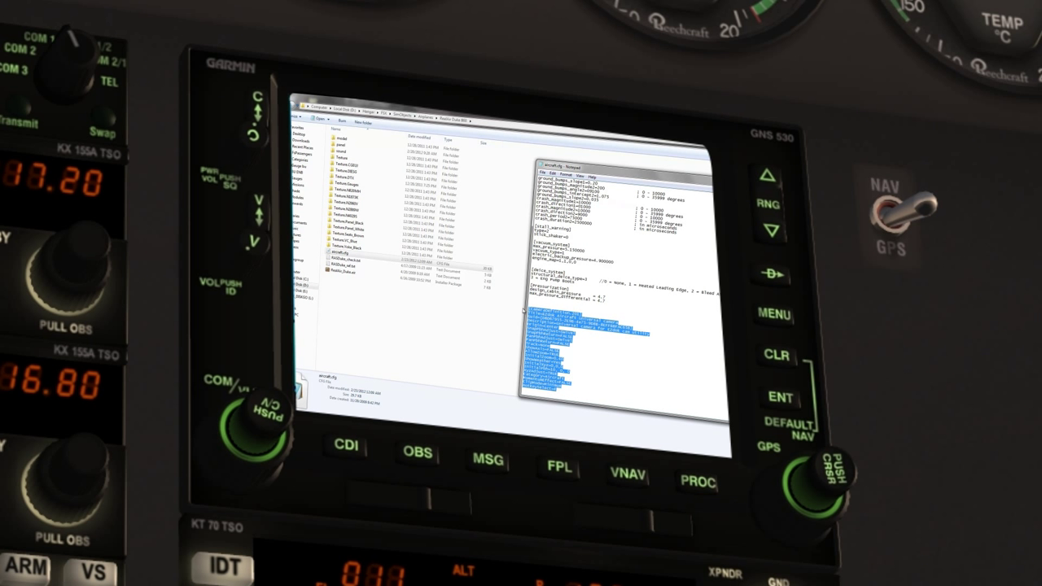
{"action": "key", "text": "Delete"}
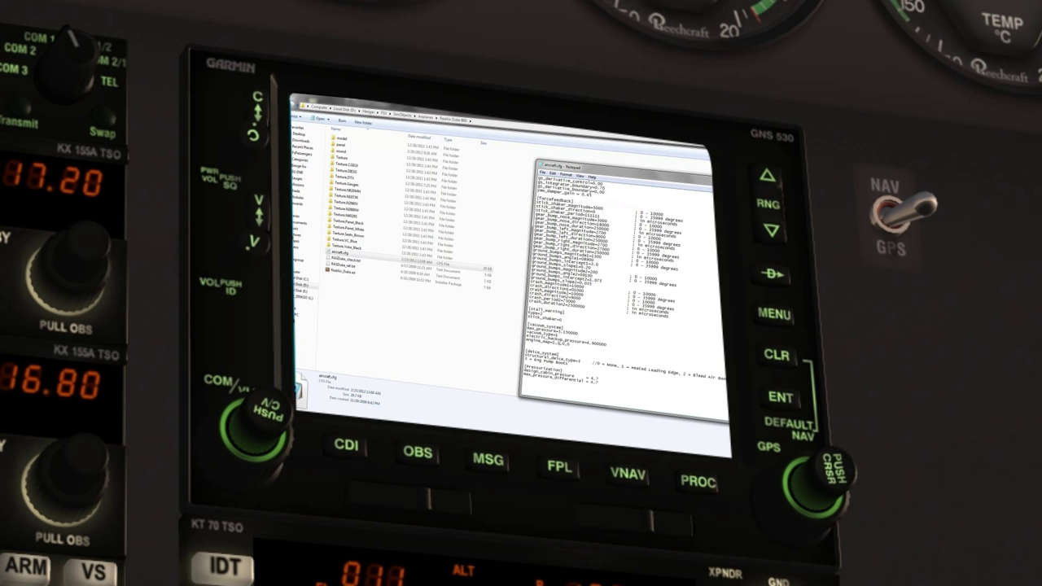
{"action": "key", "text": "alt+F4"}
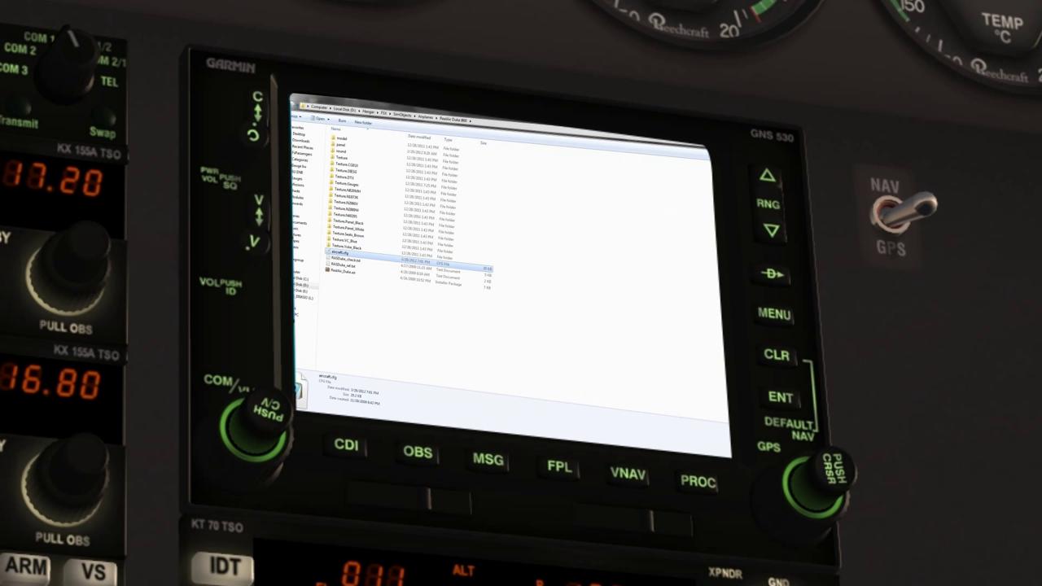
Go to the Microsoft FSX folder under AppData Roaming in the user's profile on the C drive.
{"action": "left_click", "coordinate": [299, 107]}
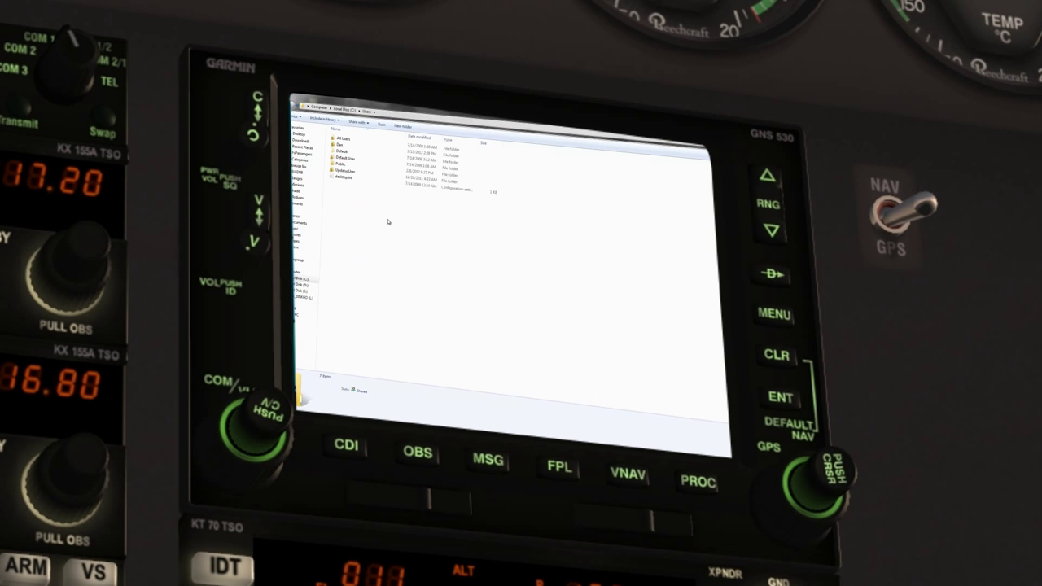
{"action": "left_click", "coordinate": [346, 109]}
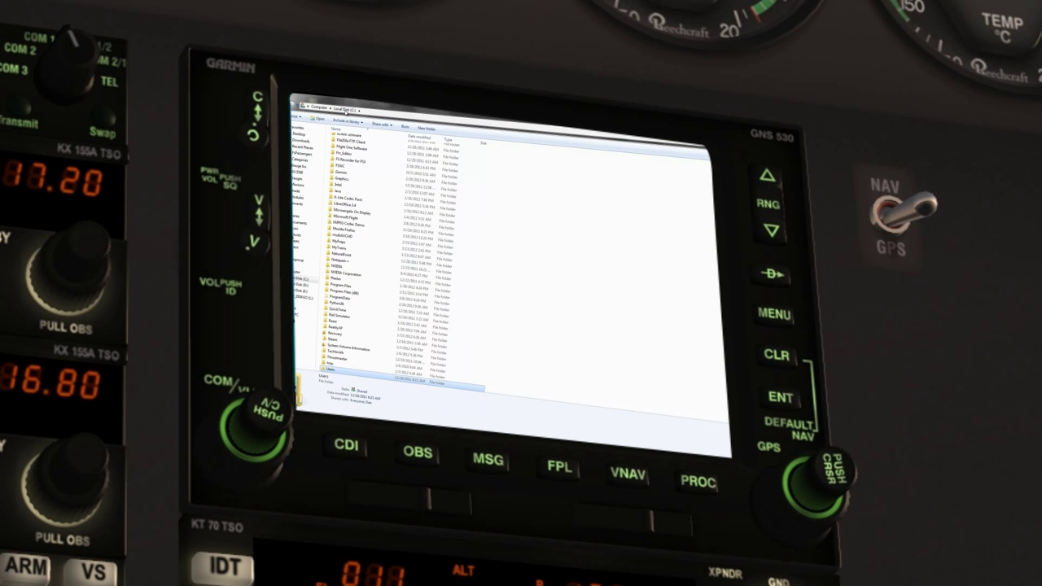
{"action": "double_click", "coordinate": [332, 371]}
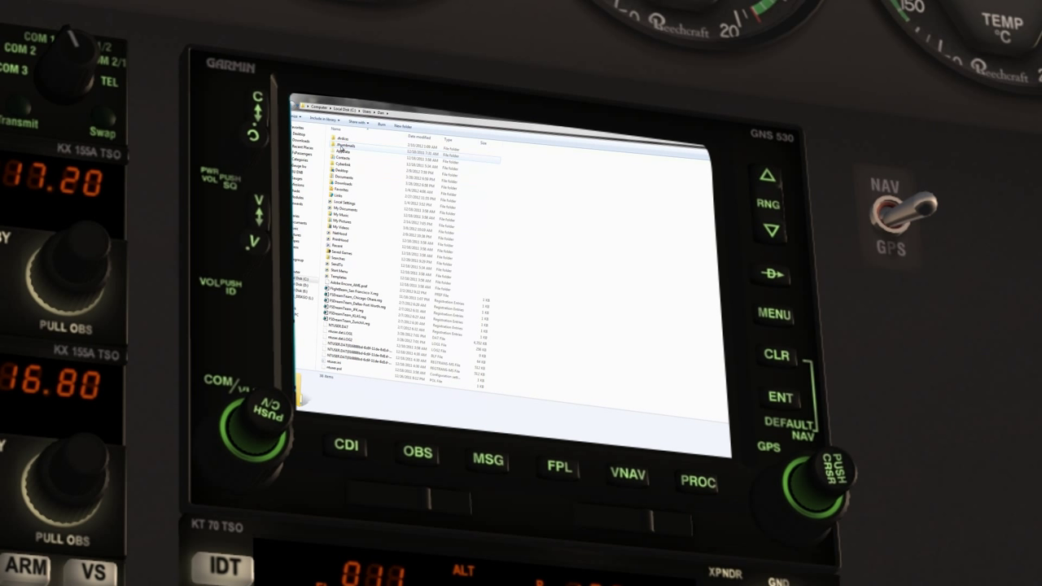
{"action": "double_click", "coordinate": [343, 152]}
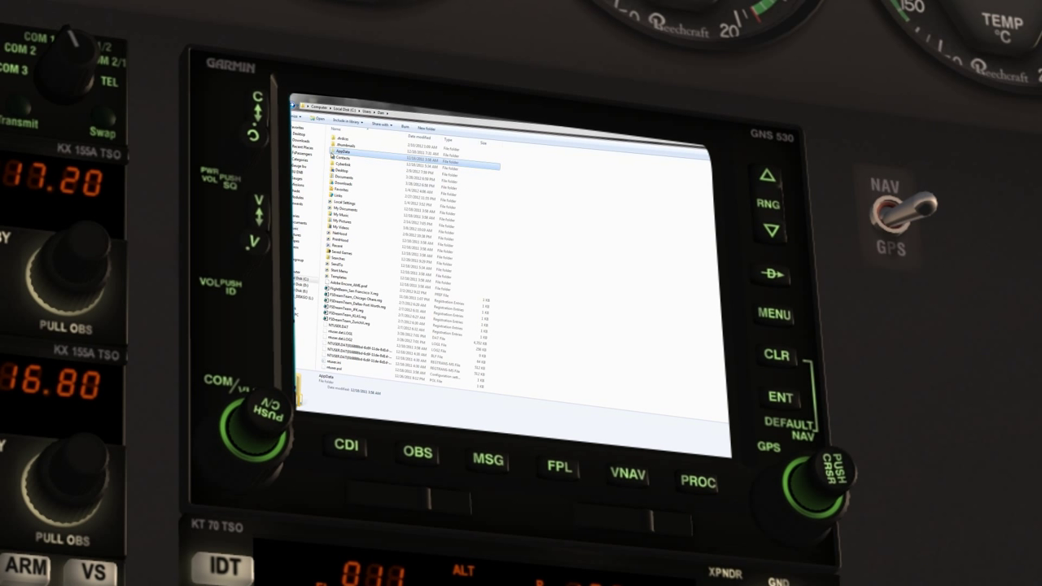
{"action": "left_click", "coordinate": [349, 154]}
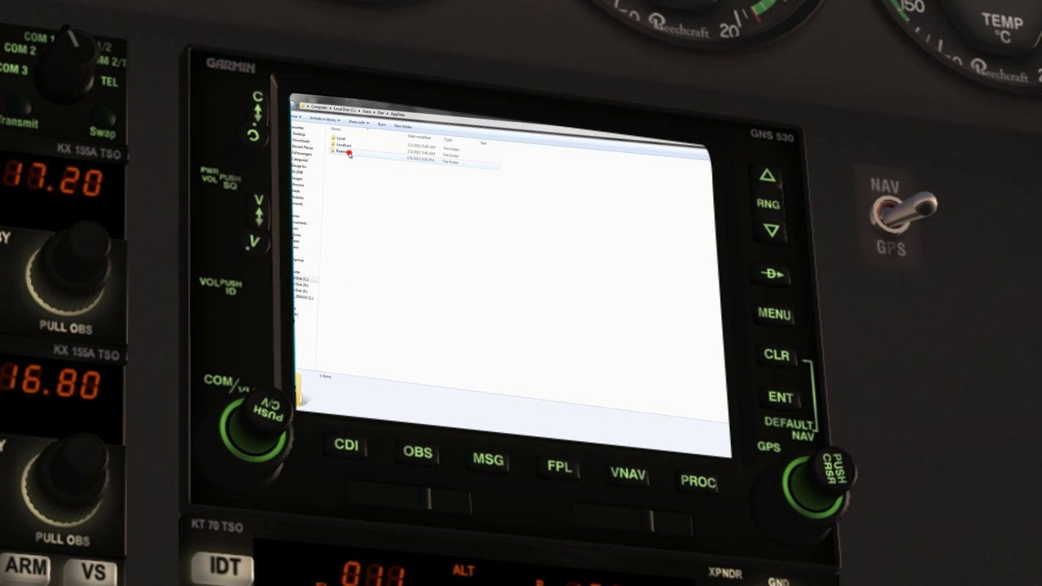
{"action": "double_click", "coordinate": [348, 154]}
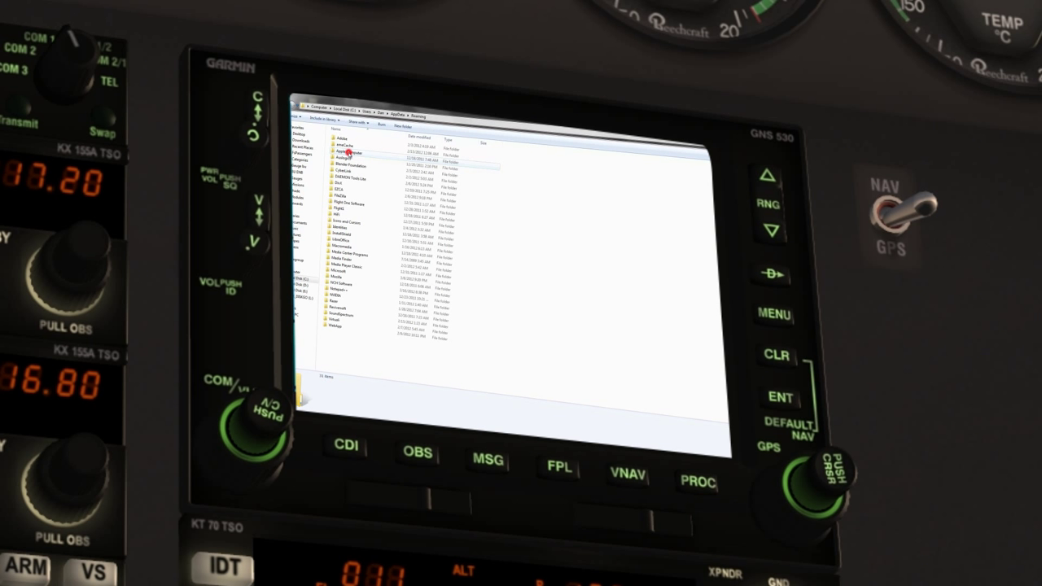
{"action": "double_click", "coordinate": [342, 271]}
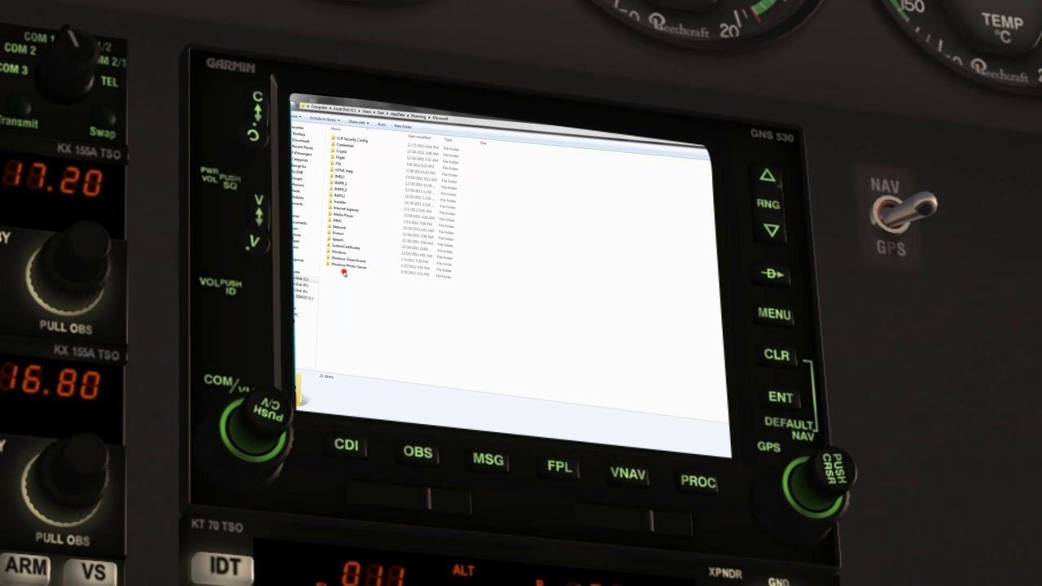
{"action": "double_click", "coordinate": [340, 165]}
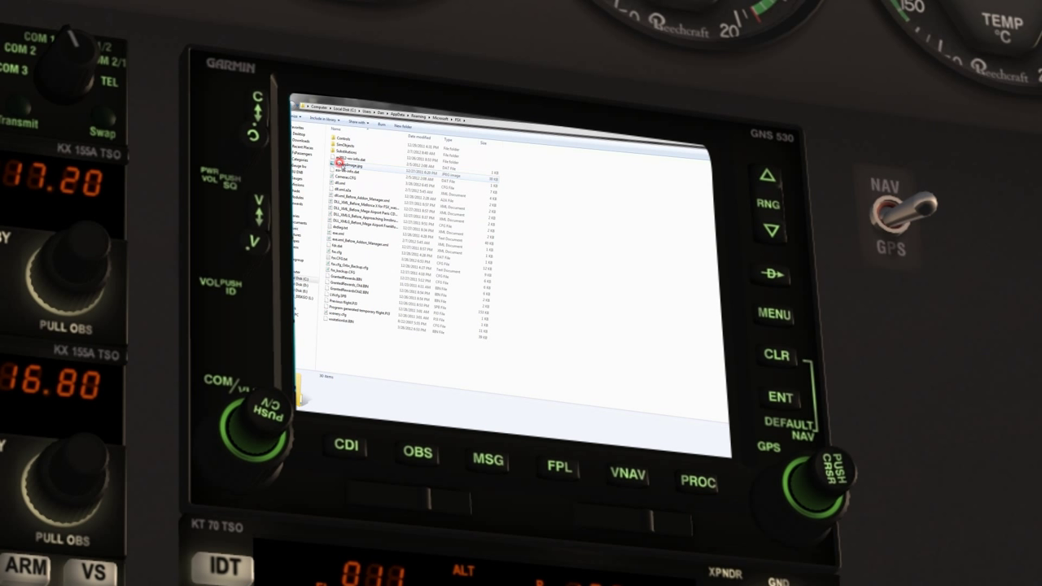
Open Cameras.CFG and delete the EZdok universal world camera definition at its end.
{"action": "left_click", "coordinate": [348, 178]}
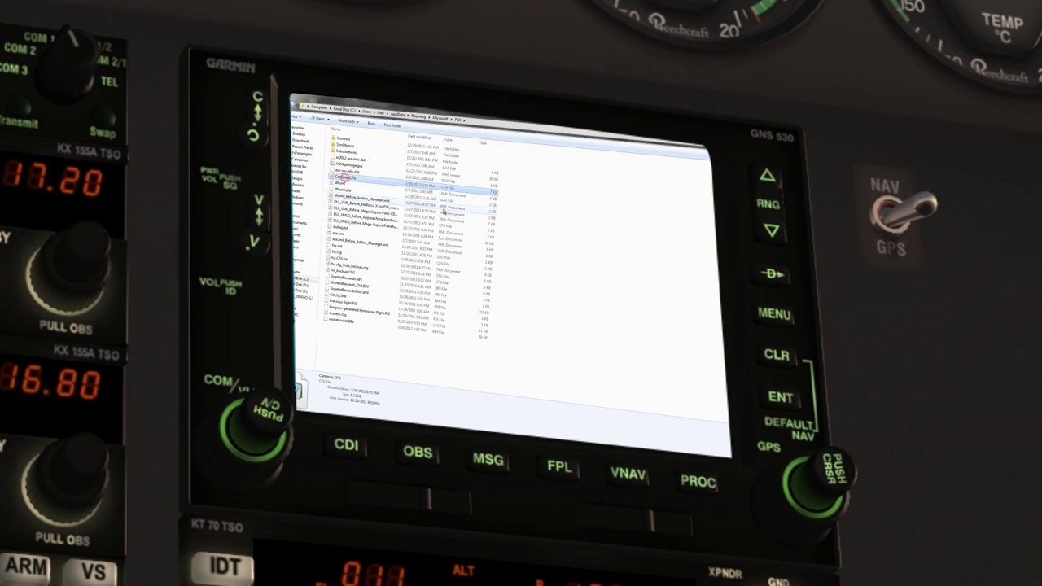
{"action": "double_click", "coordinate": [355, 178]}
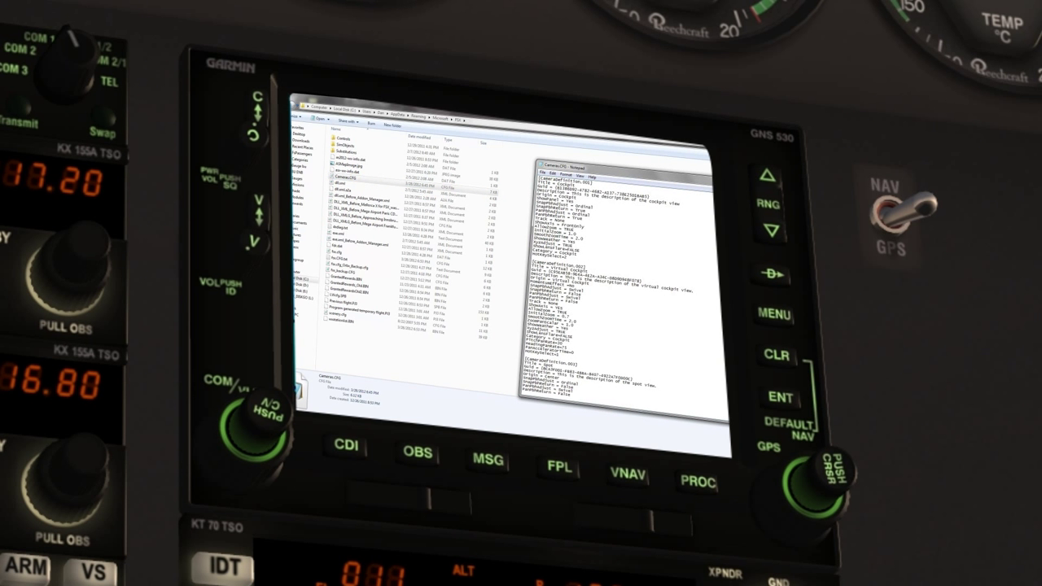
{"action": "scroll", "coordinate": [606, 285], "scroll_direction": "down", "scroll_amount": 15}
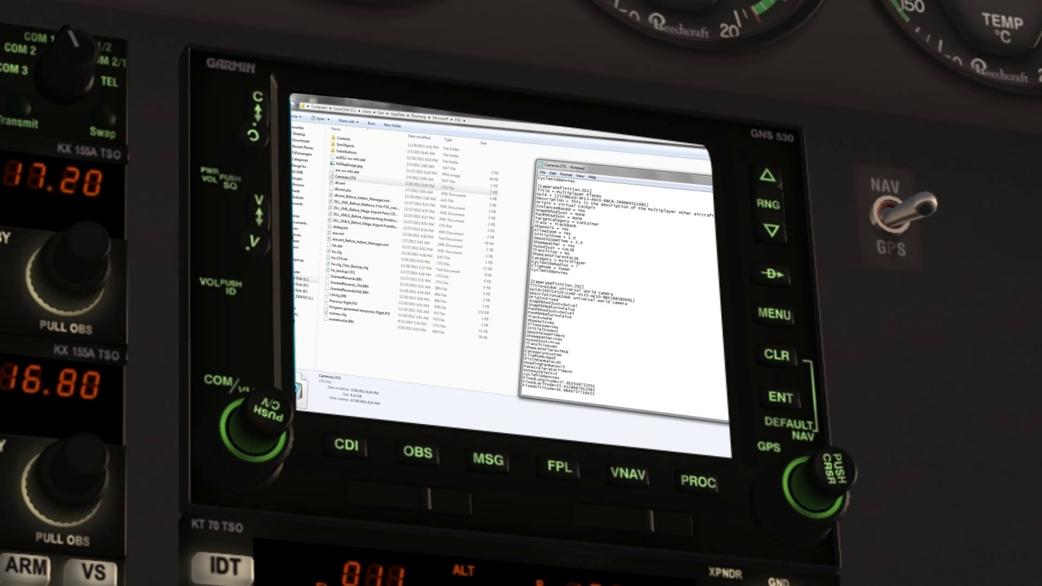
{"action": "left_click_drag", "start_coordinate": [535, 287], "coordinate": [634, 303]}
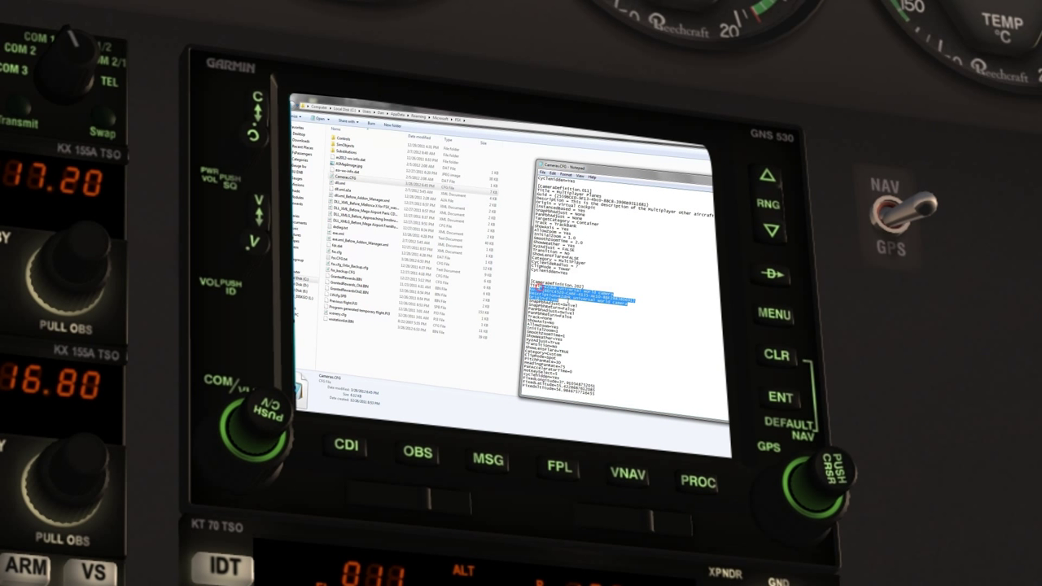
{"action": "left_click_drag", "start_coordinate": [603, 394], "coordinate": [530, 282]}
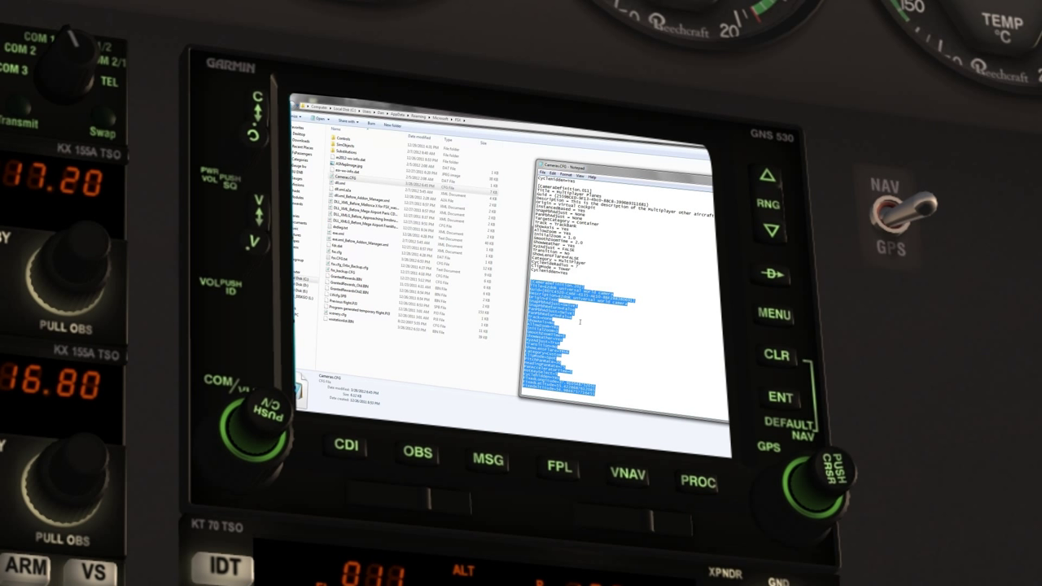
{"action": "key", "text": "Delete"}
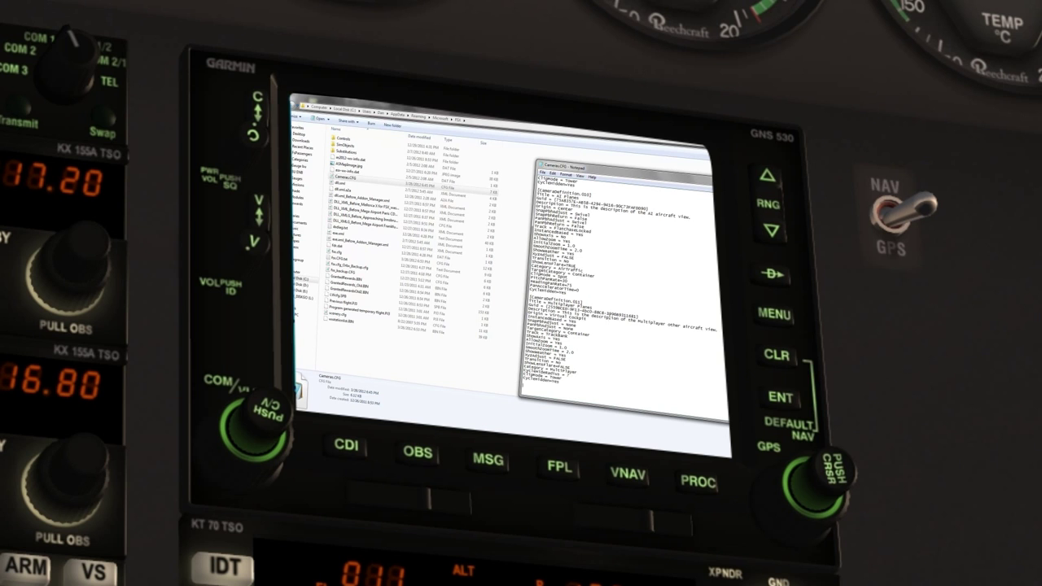